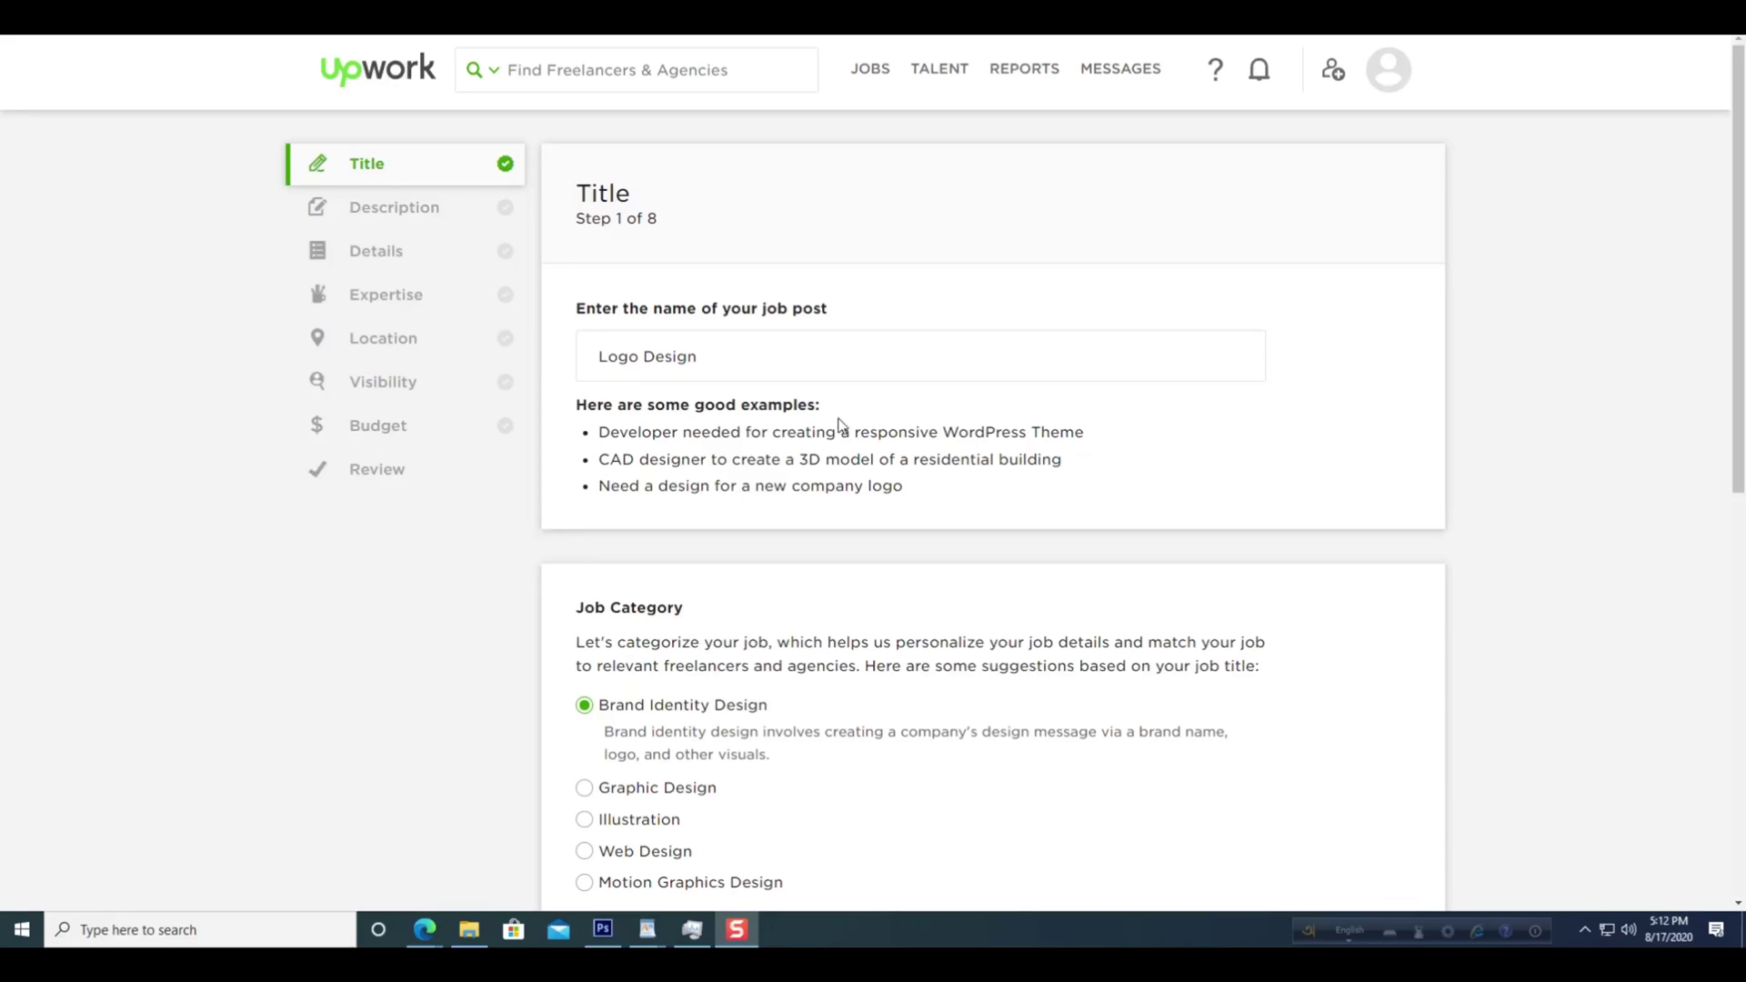
- Check the Logo Design job title and Brand Identity Design category, and continue to the job description
{"action": "scroll", "coordinate": [1089, 463], "scroll_direction": "down", "scroll_amount": 3}
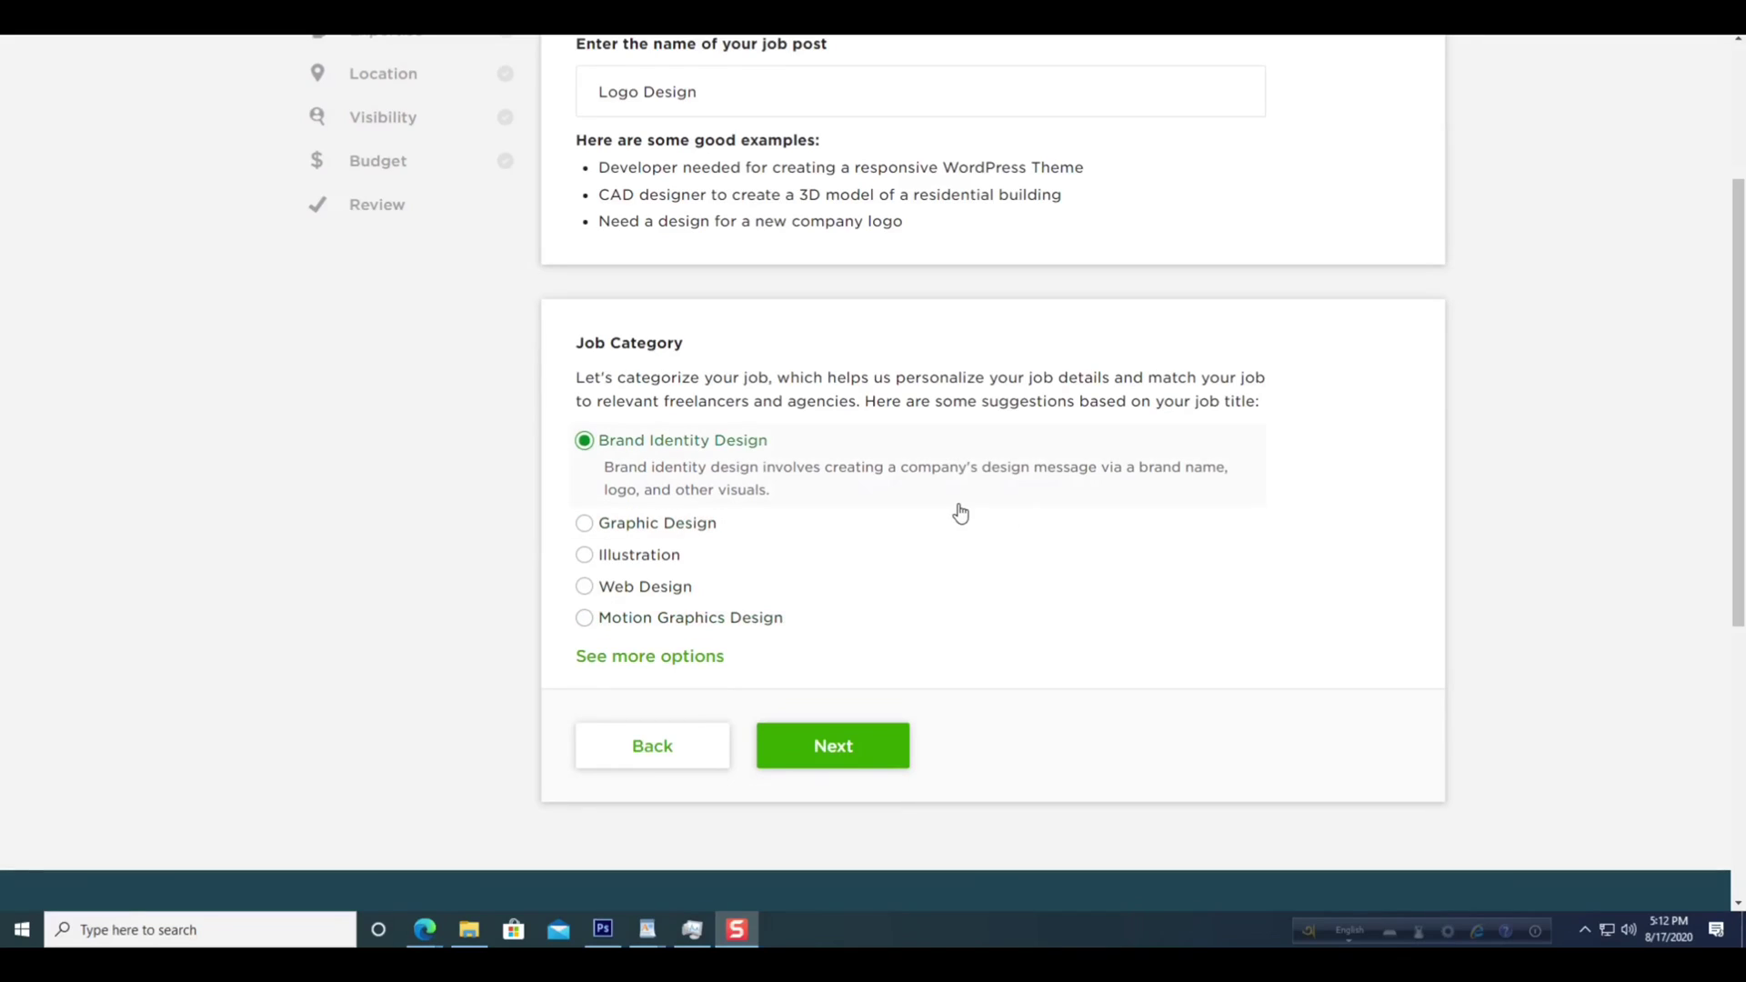
{"action": "scroll", "coordinate": [962, 492], "scroll_direction": "down", "scroll_amount": 3}
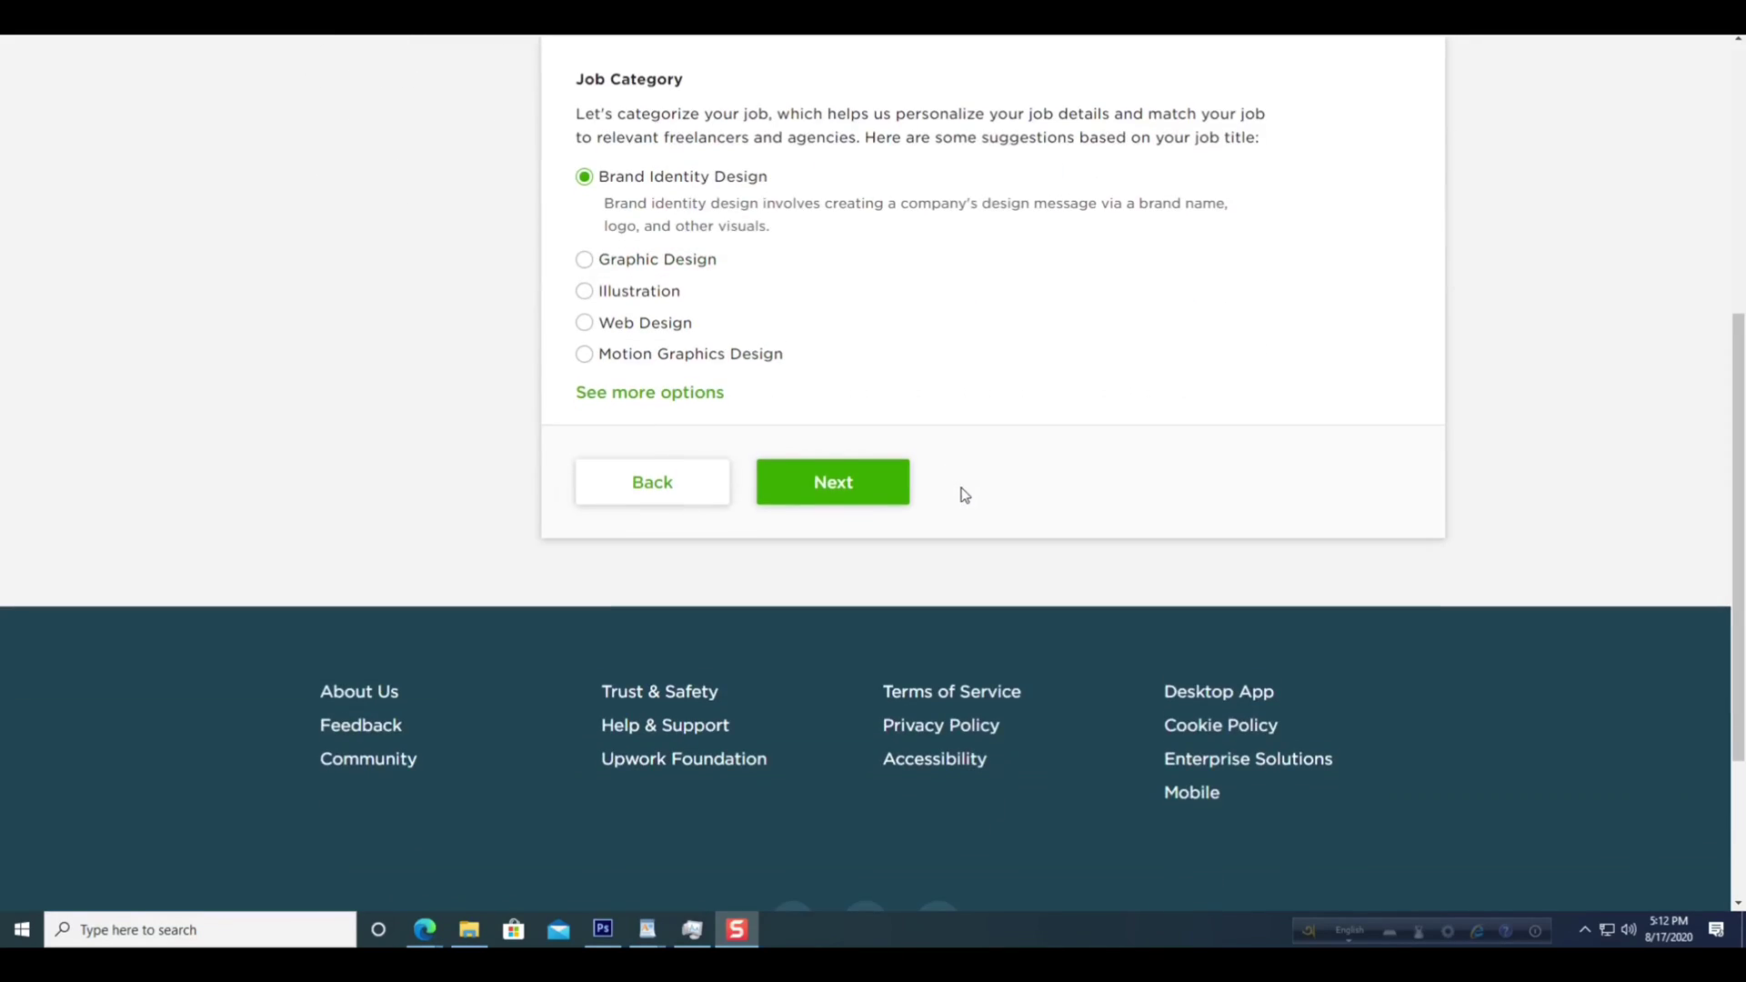
{"action": "scroll", "coordinate": [923, 342], "scroll_direction": "up", "scroll_amount": 5}
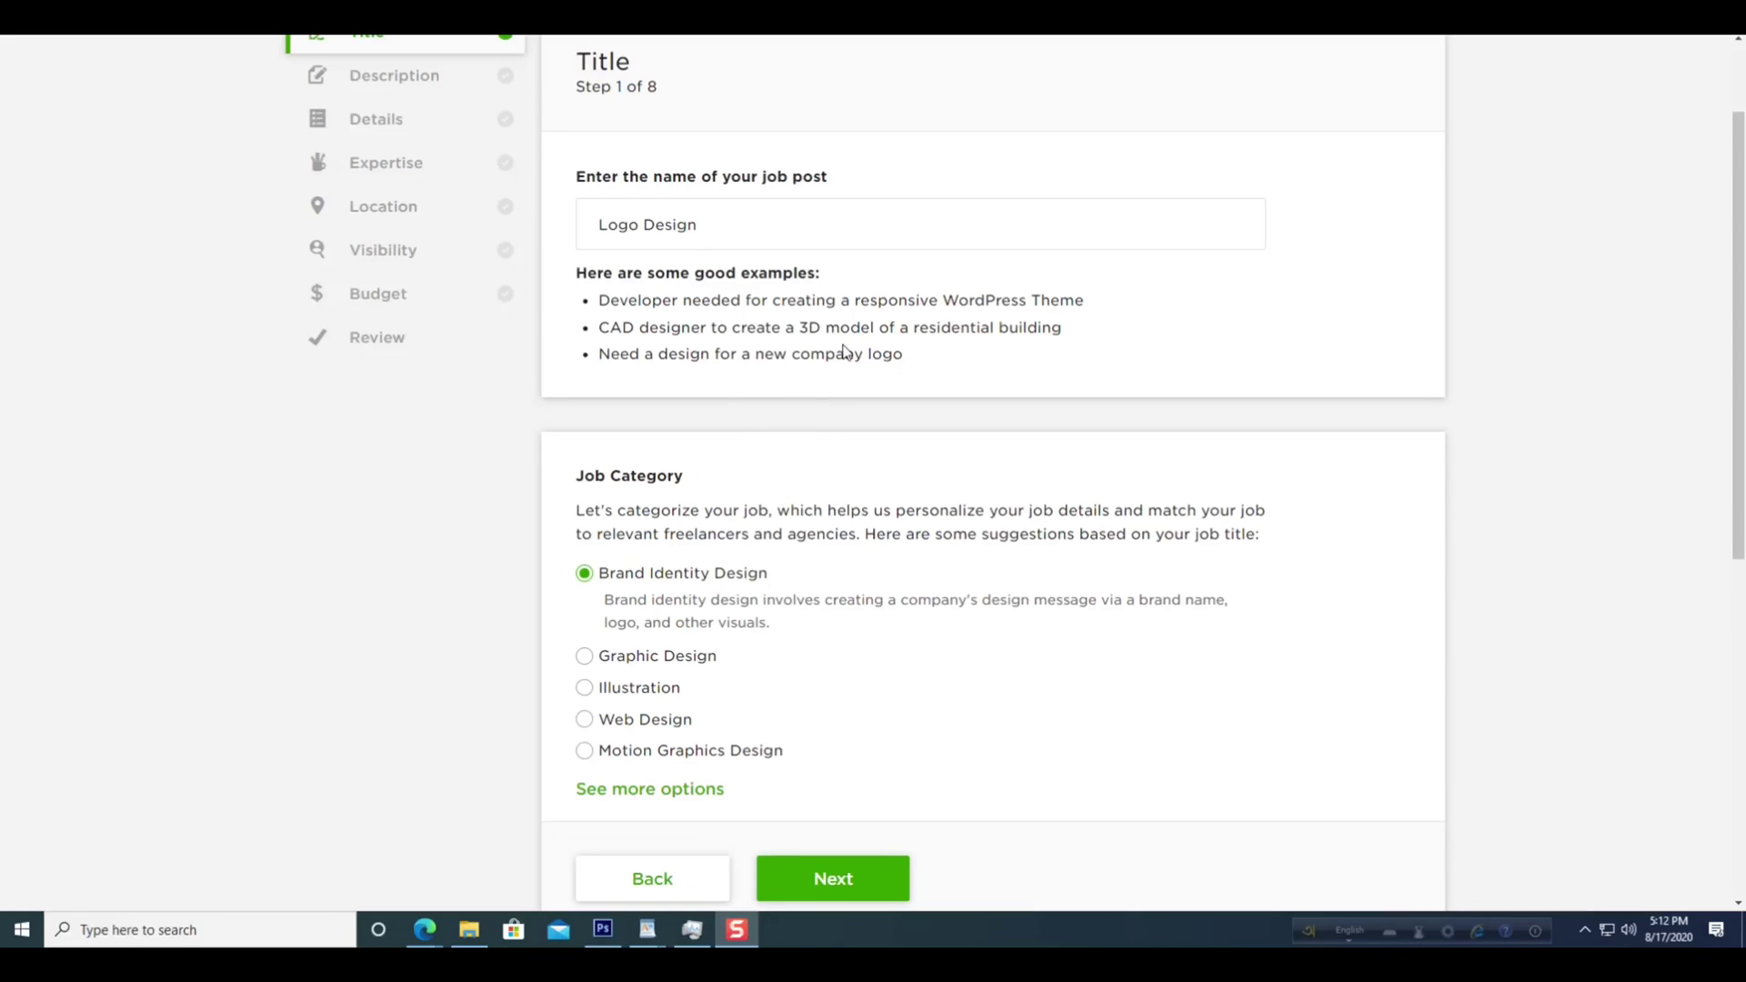
{"action": "scroll", "coordinate": [900, 508], "scroll_direction": "up", "scroll_amount": 2}
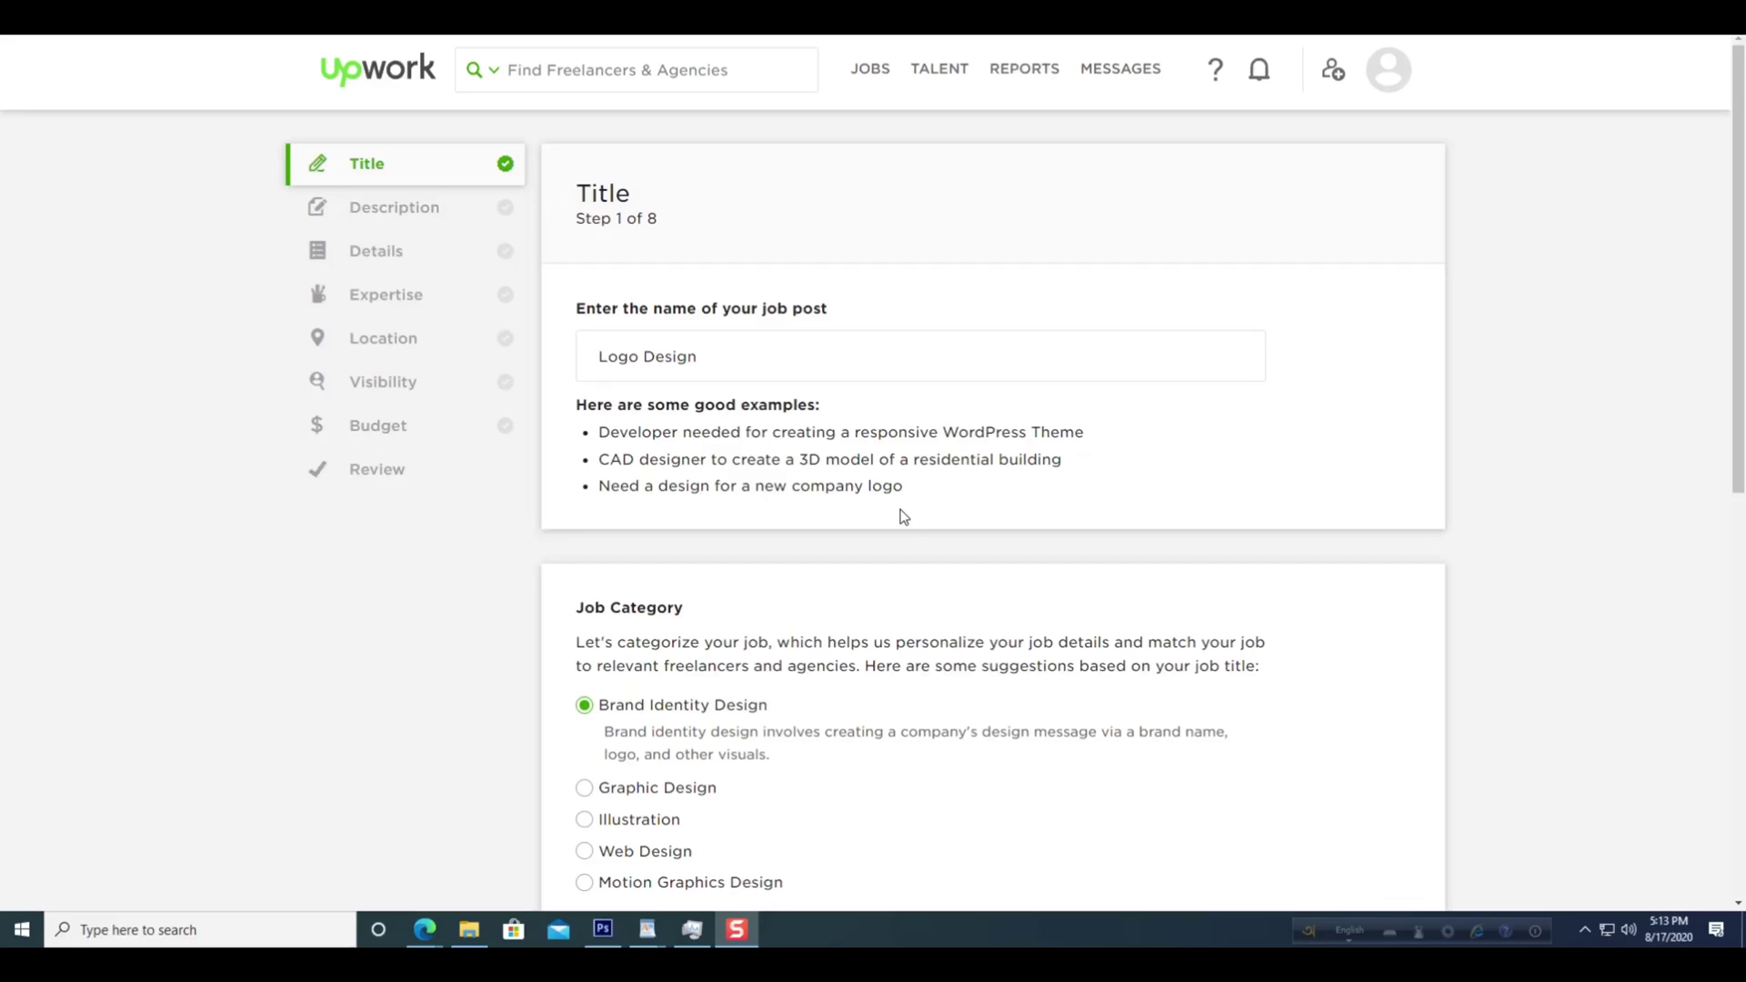
{"action": "scroll", "coordinate": [903, 517], "scroll_direction": "down", "scroll_amount": 3}
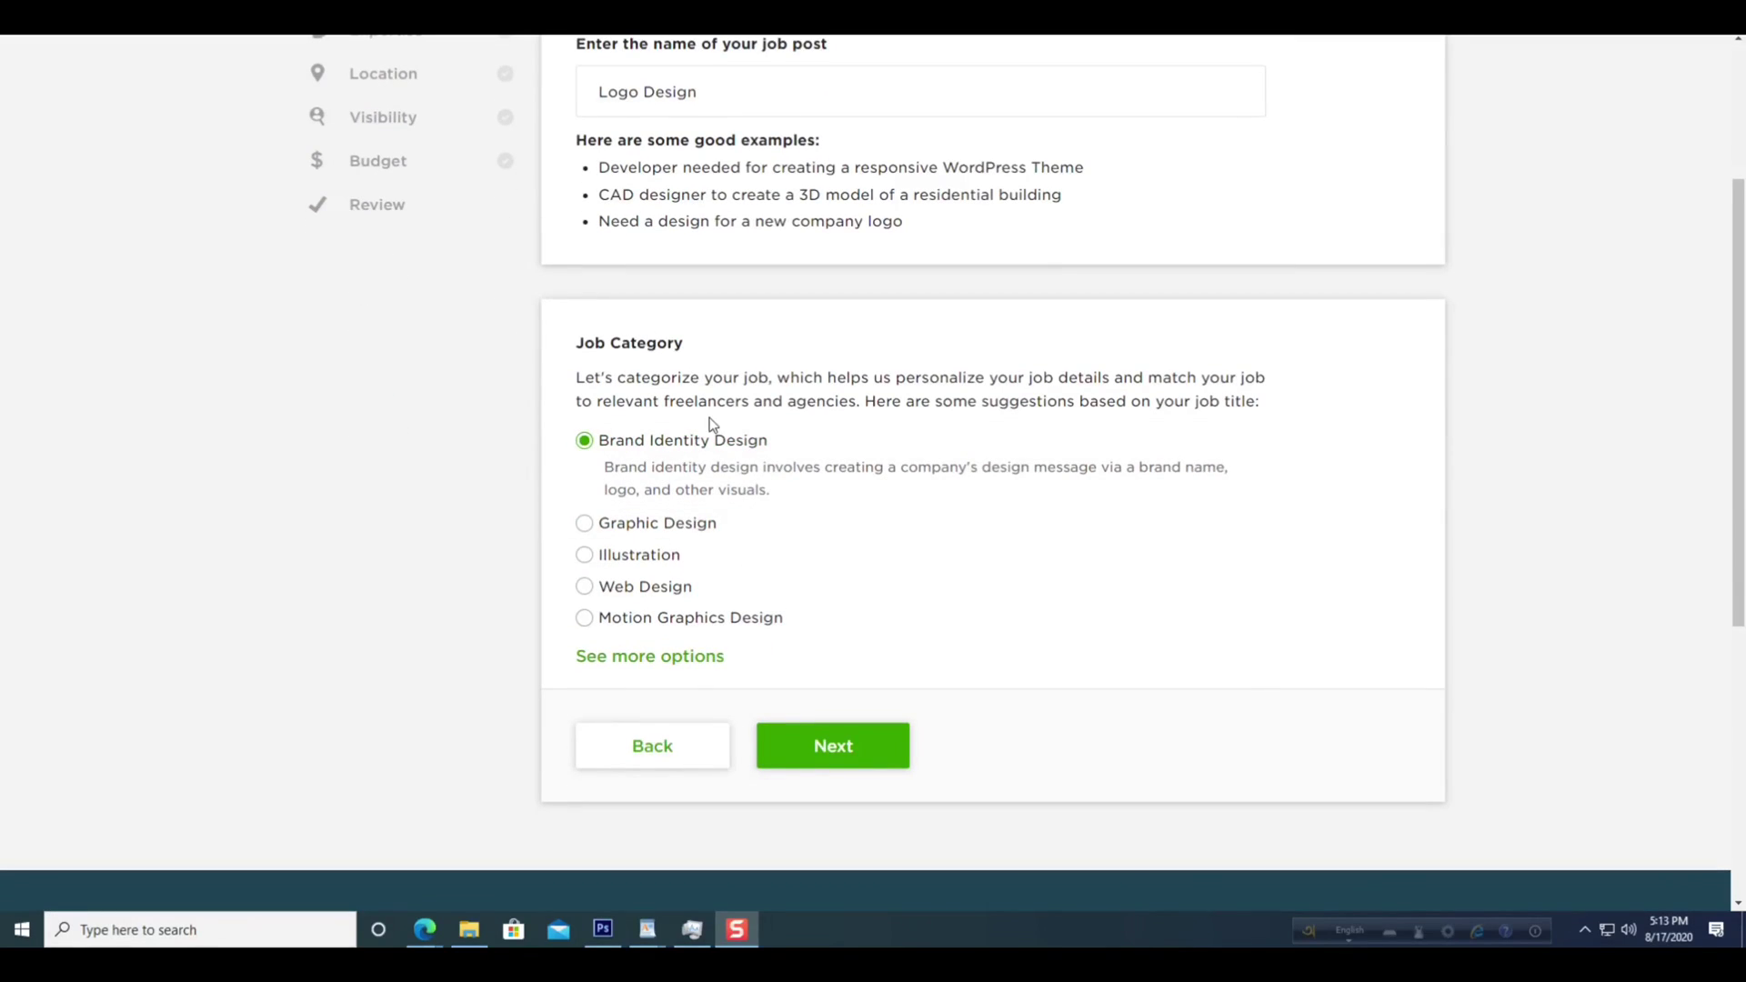
{"action": "scroll", "coordinate": [875, 371], "scroll_direction": "up", "scroll_amount": 2}
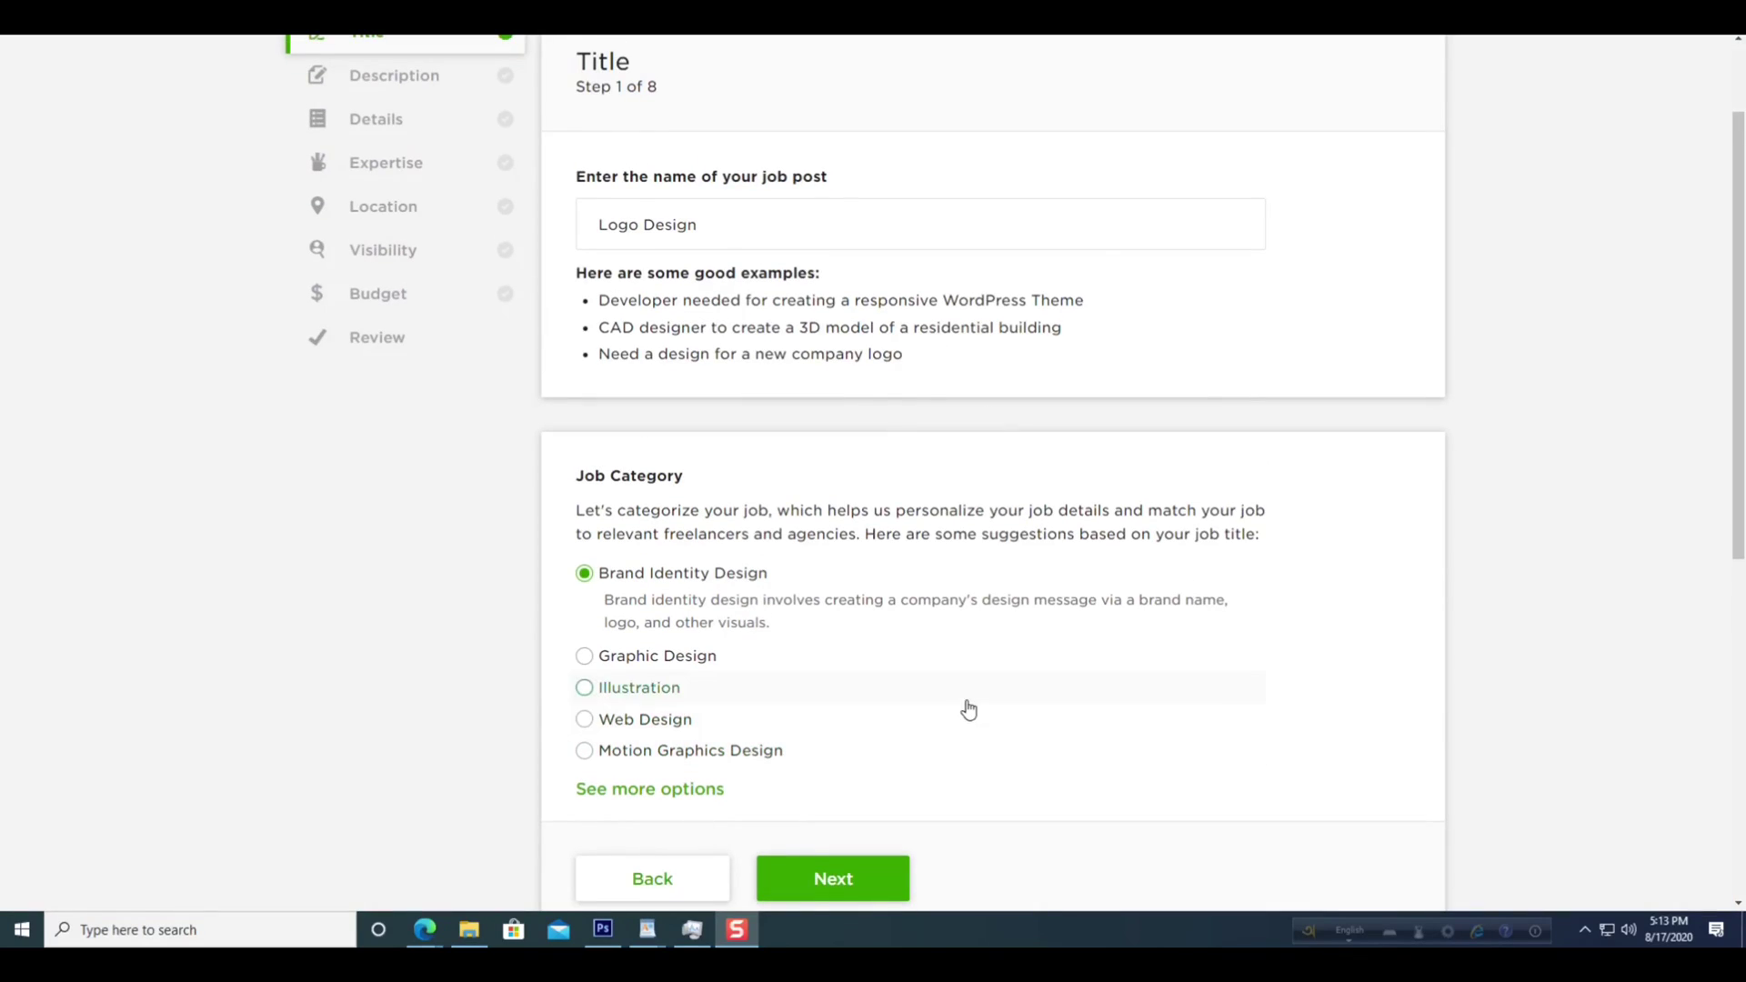
{"action": "scroll", "coordinate": [954, 728], "scroll_direction": "down", "scroll_amount": 3}
{"action": "left_click", "coordinate": [868, 634]}
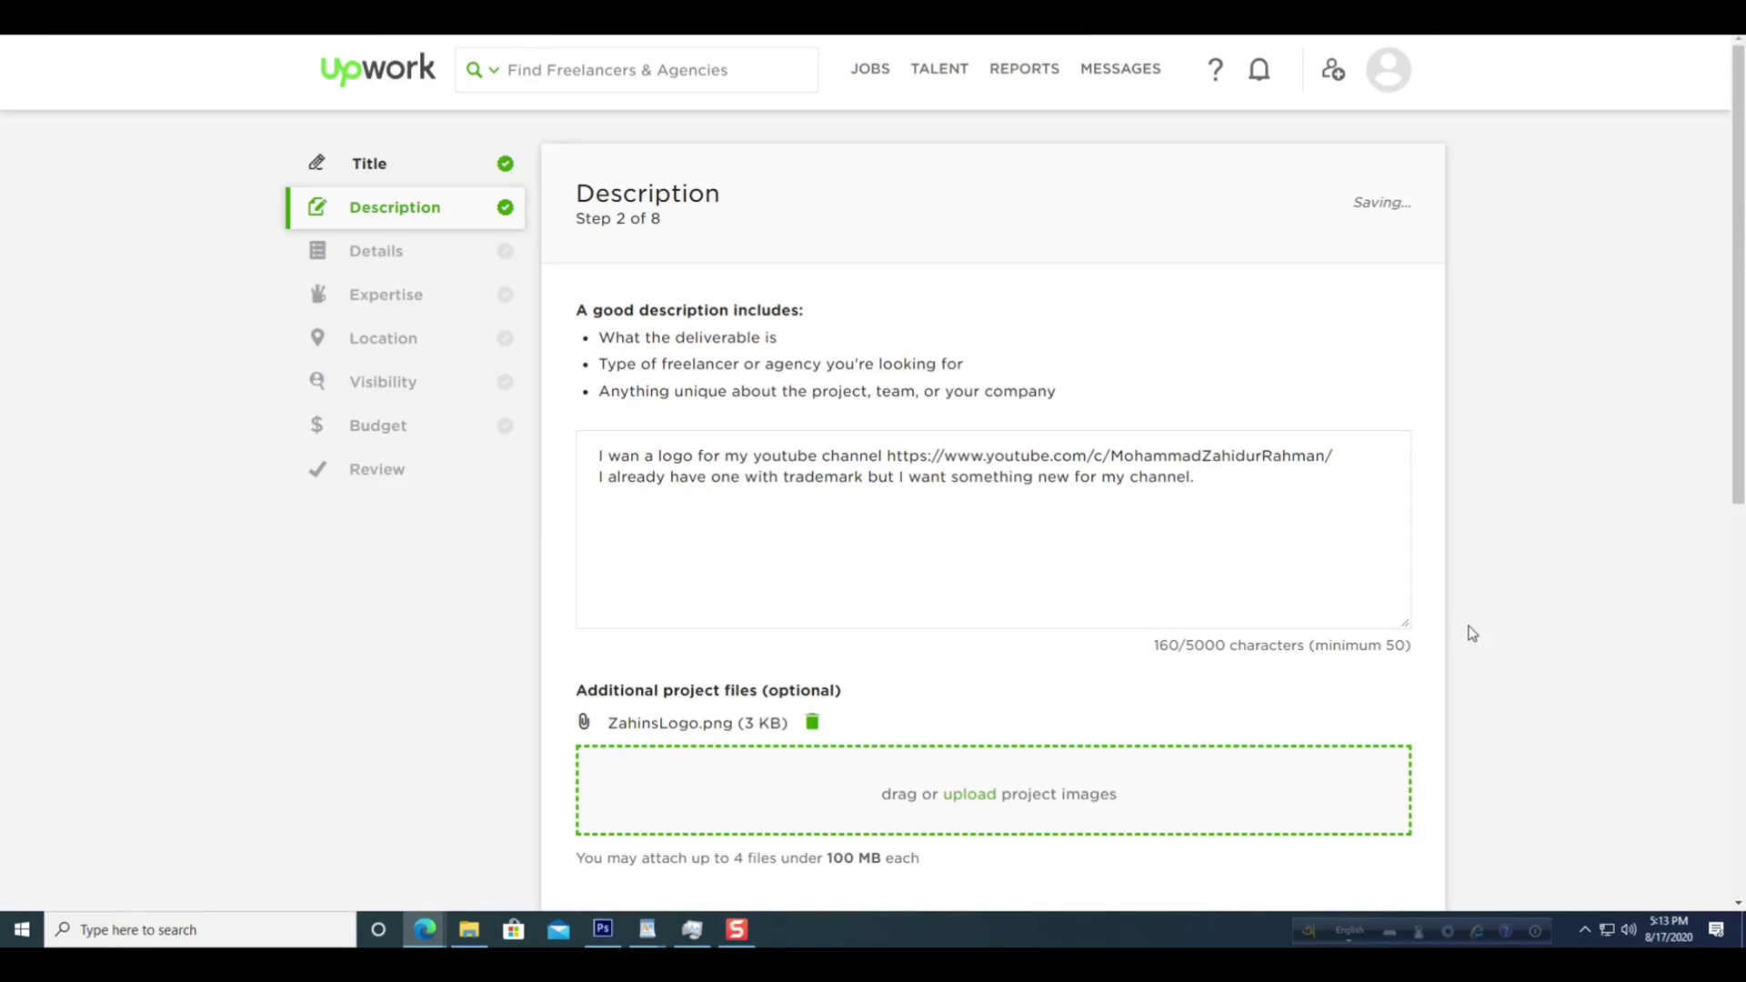
- Check the logo request text and the attached ZahinsLogo.png, and continue to the project details
{"action": "left_click", "coordinate": [582, 477]}
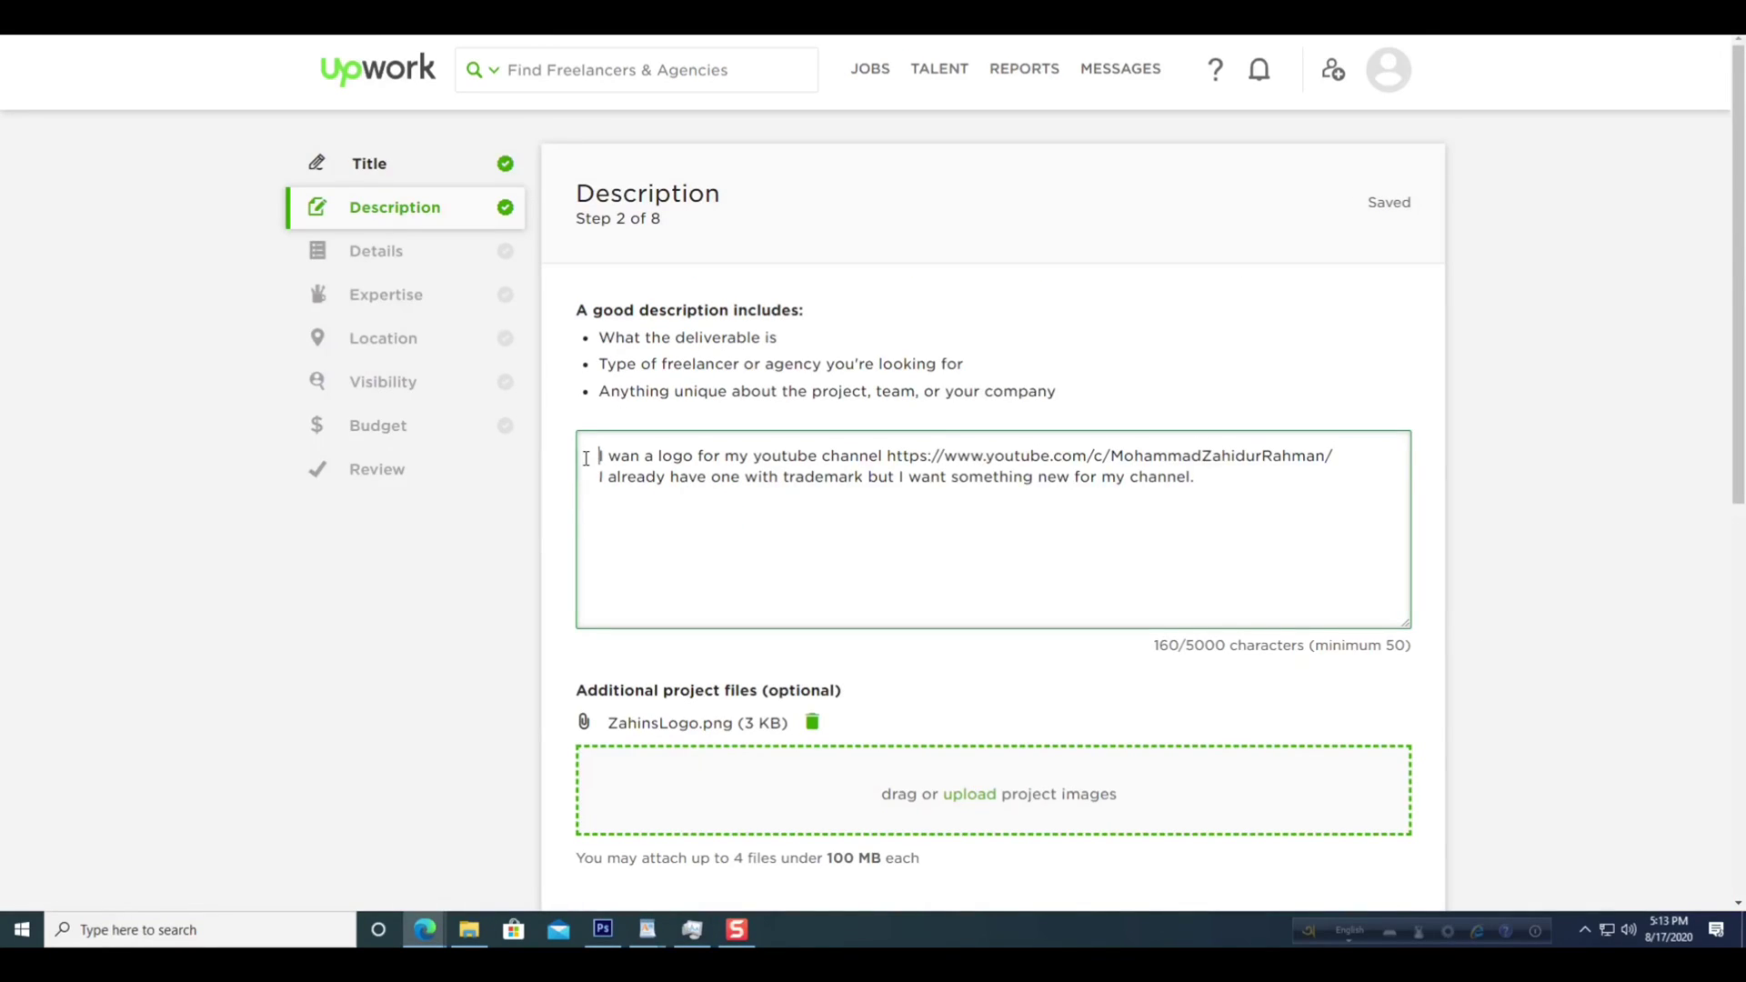
{"action": "left_click_drag", "start_coordinate": [586, 457], "coordinate": [1266, 479]}
{"action": "scroll", "coordinate": [1118, 443], "scroll_direction": "down", "scroll_amount": 3}
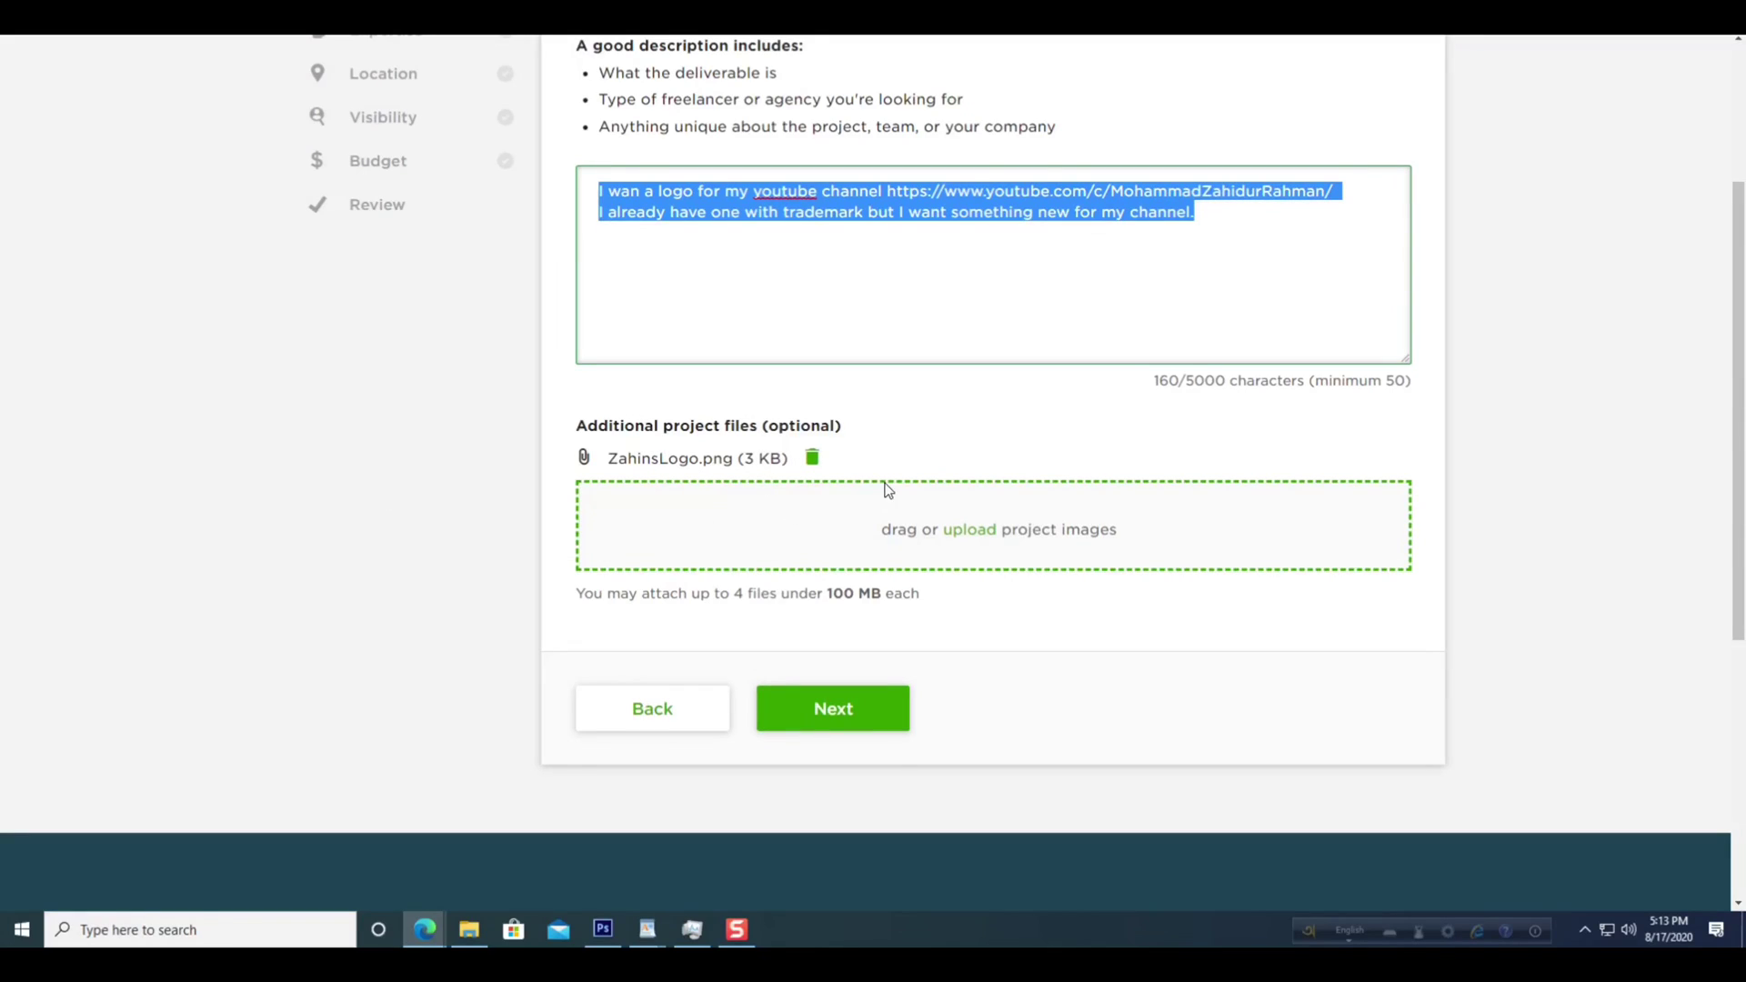
{"action": "left_click", "coordinate": [844, 714]}
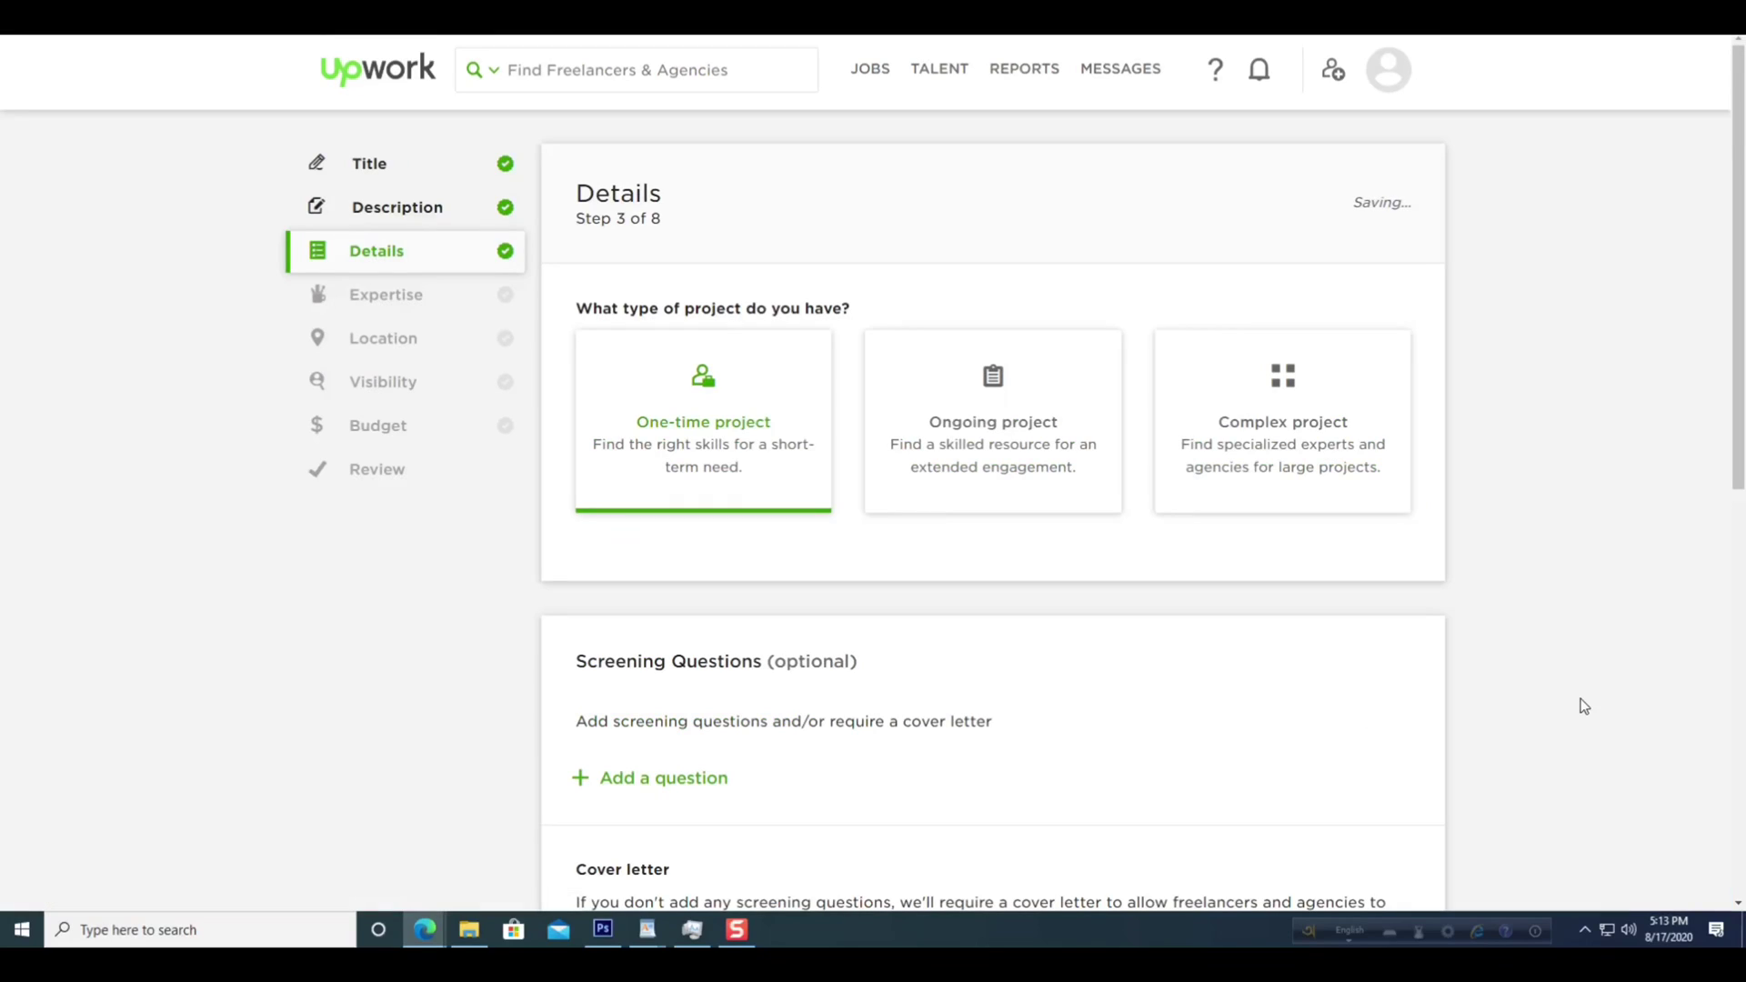
- Choose One-time project as the project type without screening questions, and continue to the expertise settings
{"action": "scroll", "coordinate": [714, 451], "scroll_direction": "down", "scroll_amount": 2}
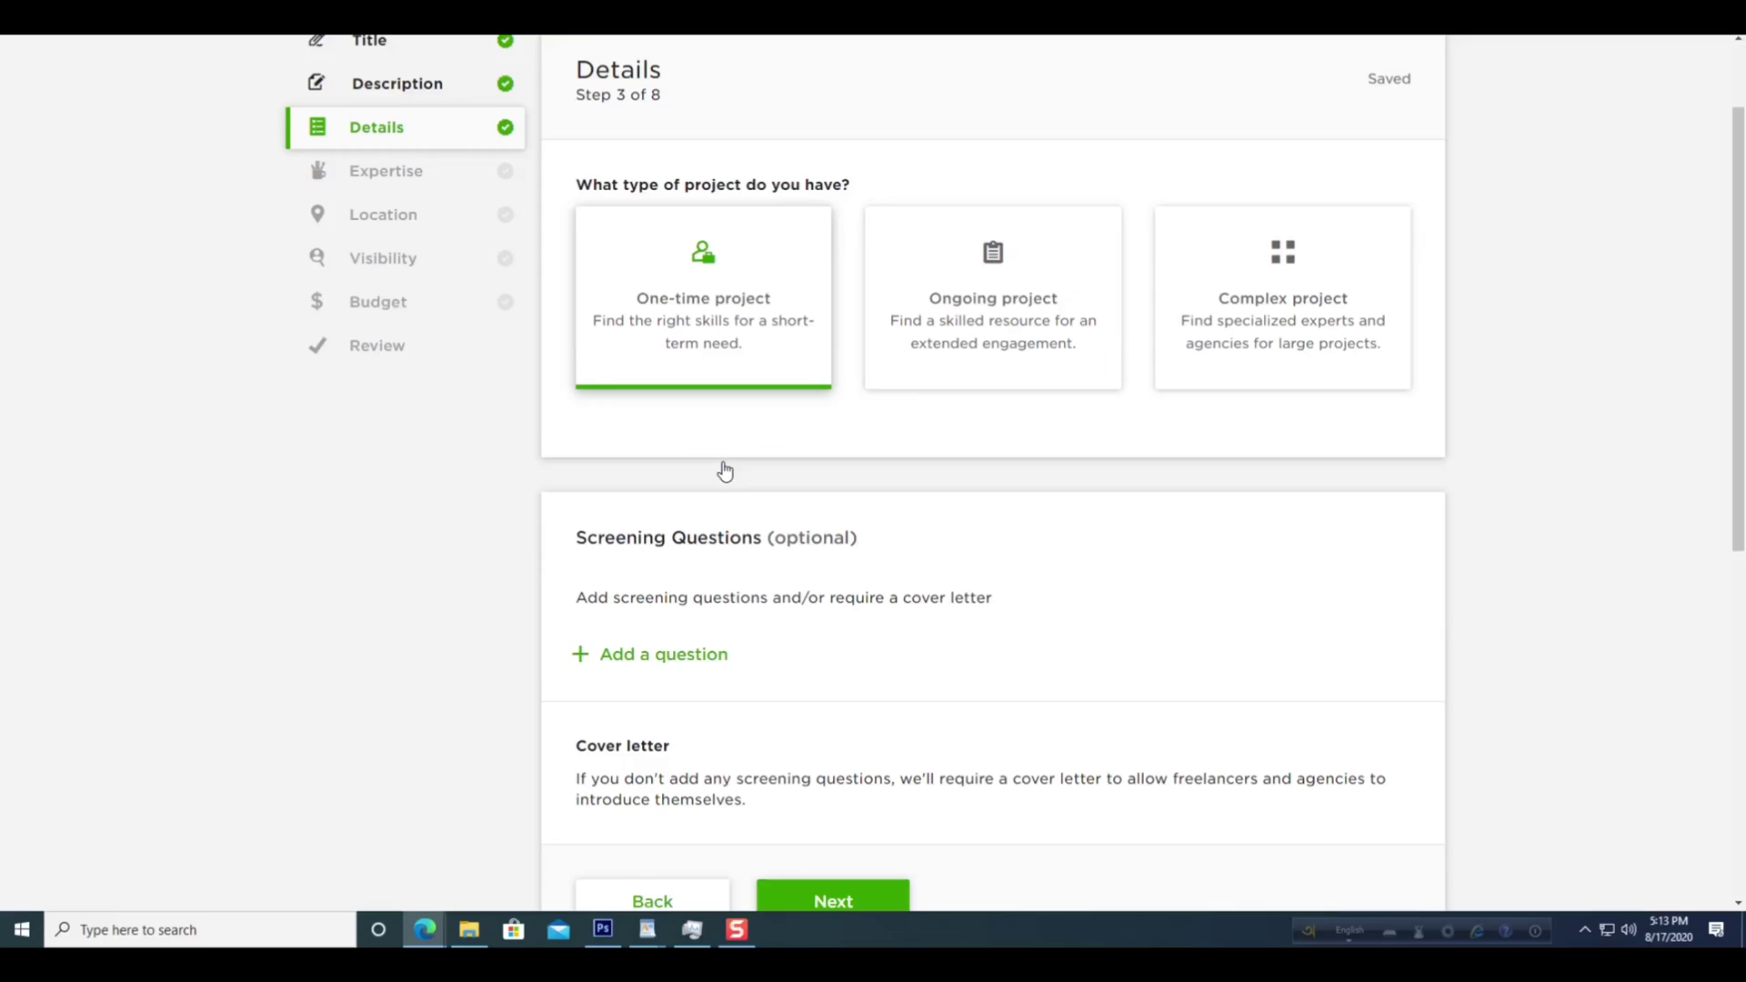
{"action": "left_click", "coordinate": [733, 331]}
{"action": "scroll", "coordinate": [813, 448], "scroll_direction": "down", "scroll_amount": 2}
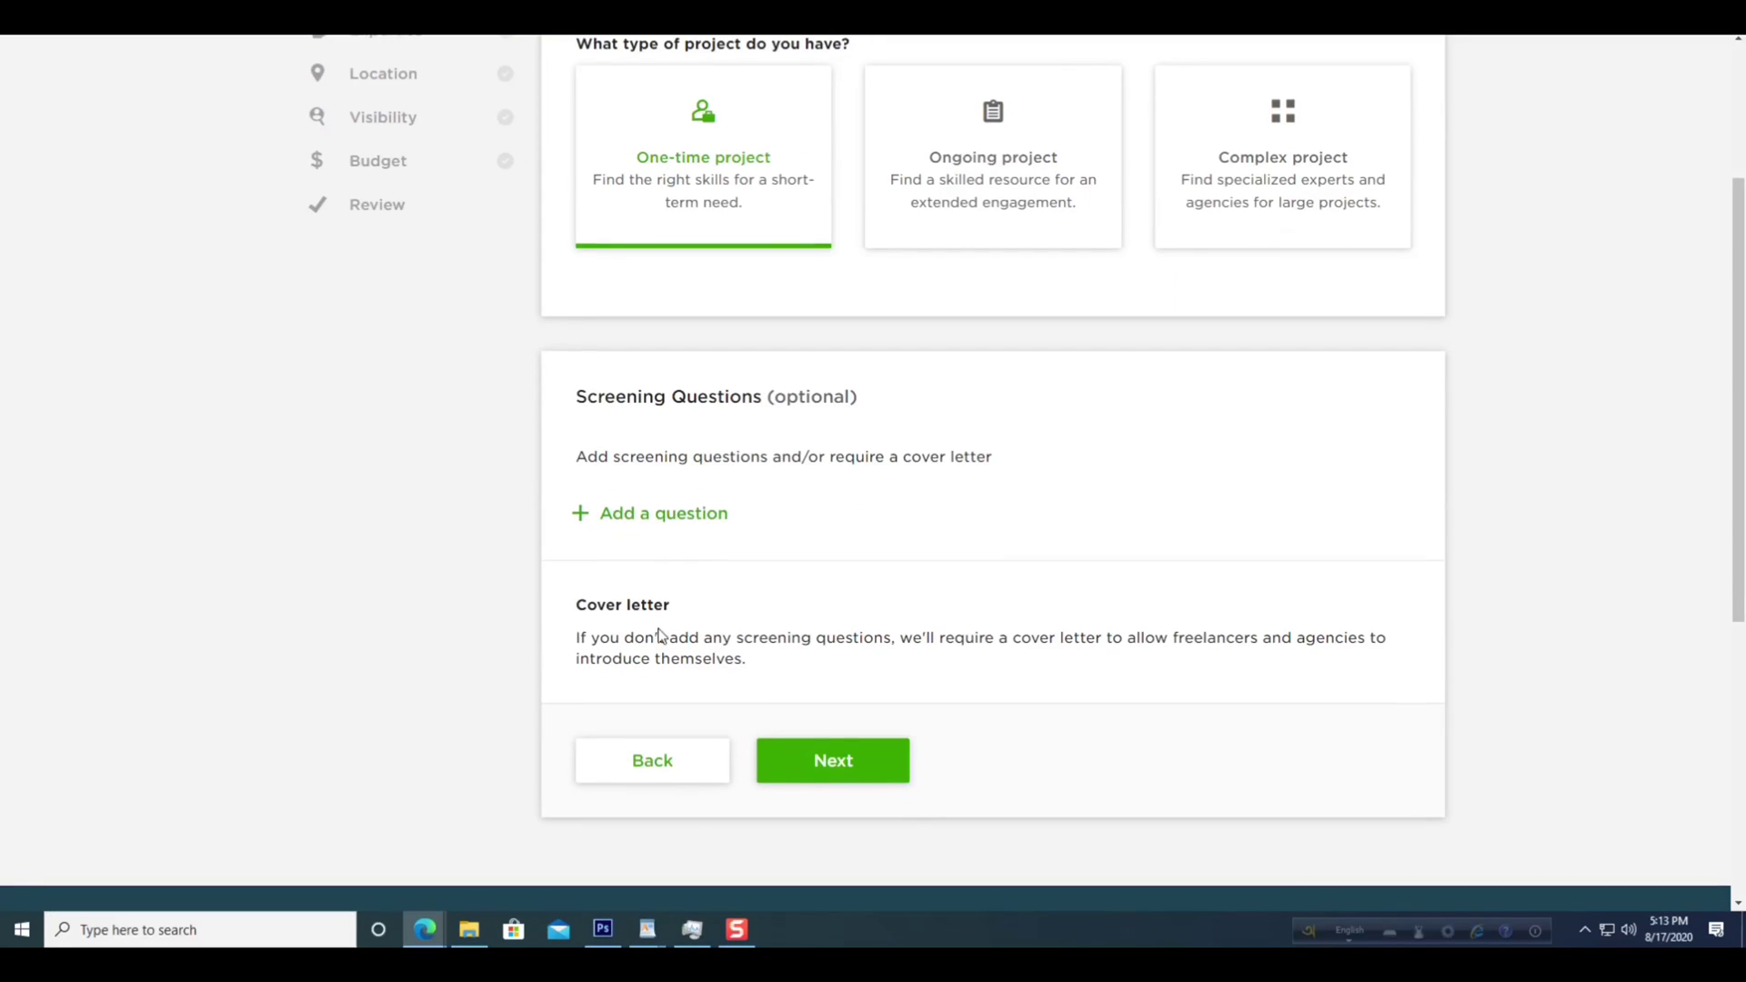
{"action": "left_click", "coordinate": [830, 775]}
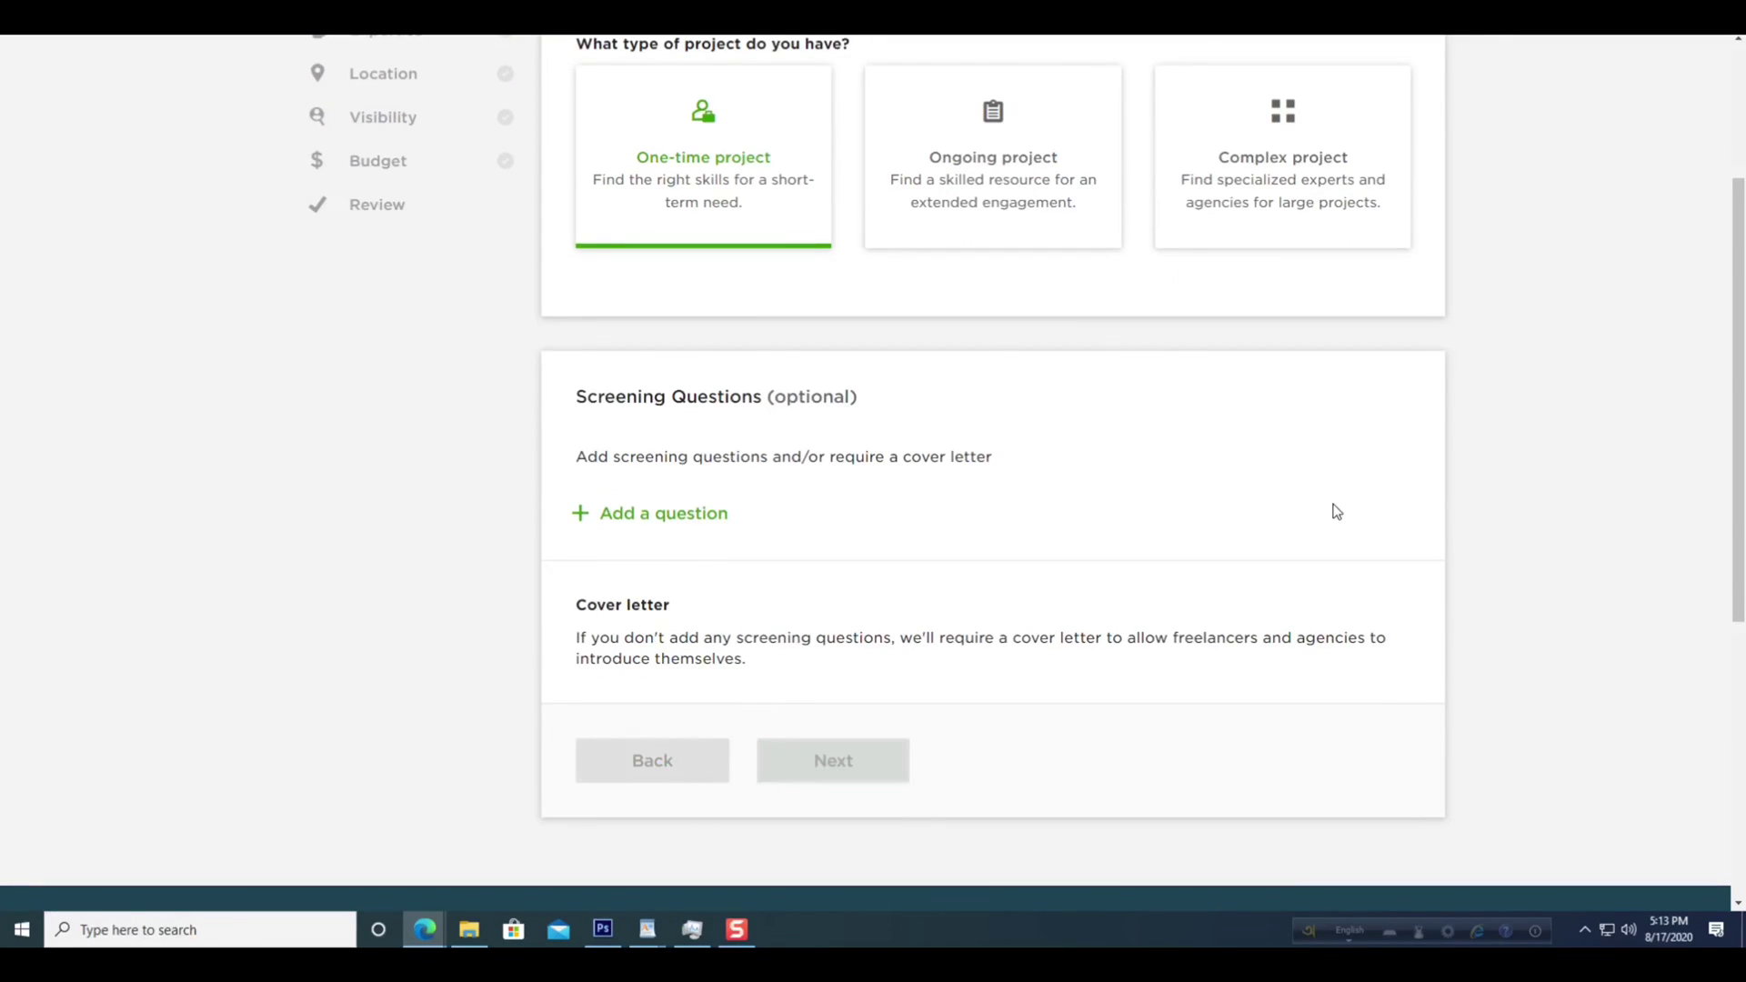
- Look over the skill options, keep the Entry Level experience setting, and continue to the location settings
{"action": "scroll", "coordinate": [755, 452], "scroll_direction": "down", "scroll_amount": 8}
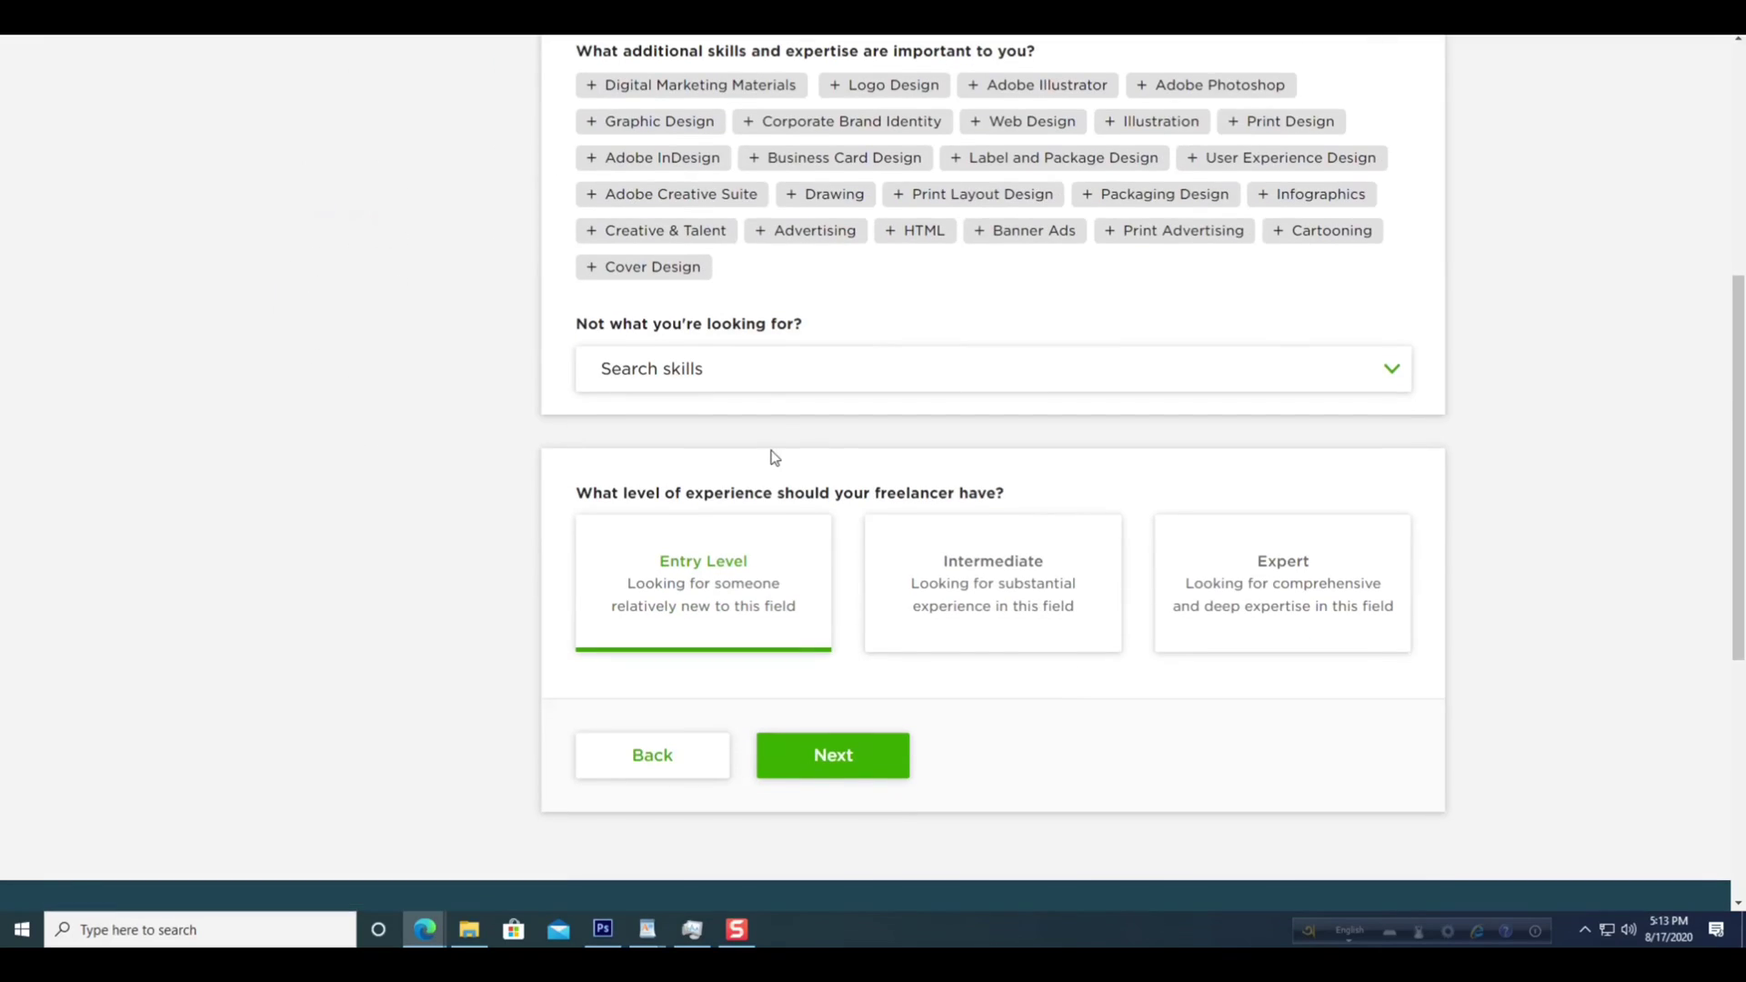
{"action": "scroll", "coordinate": [909, 436], "scroll_direction": "up", "scroll_amount": 4}
{"action": "scroll", "coordinate": [1267, 403], "scroll_direction": "down", "scroll_amount": 5}
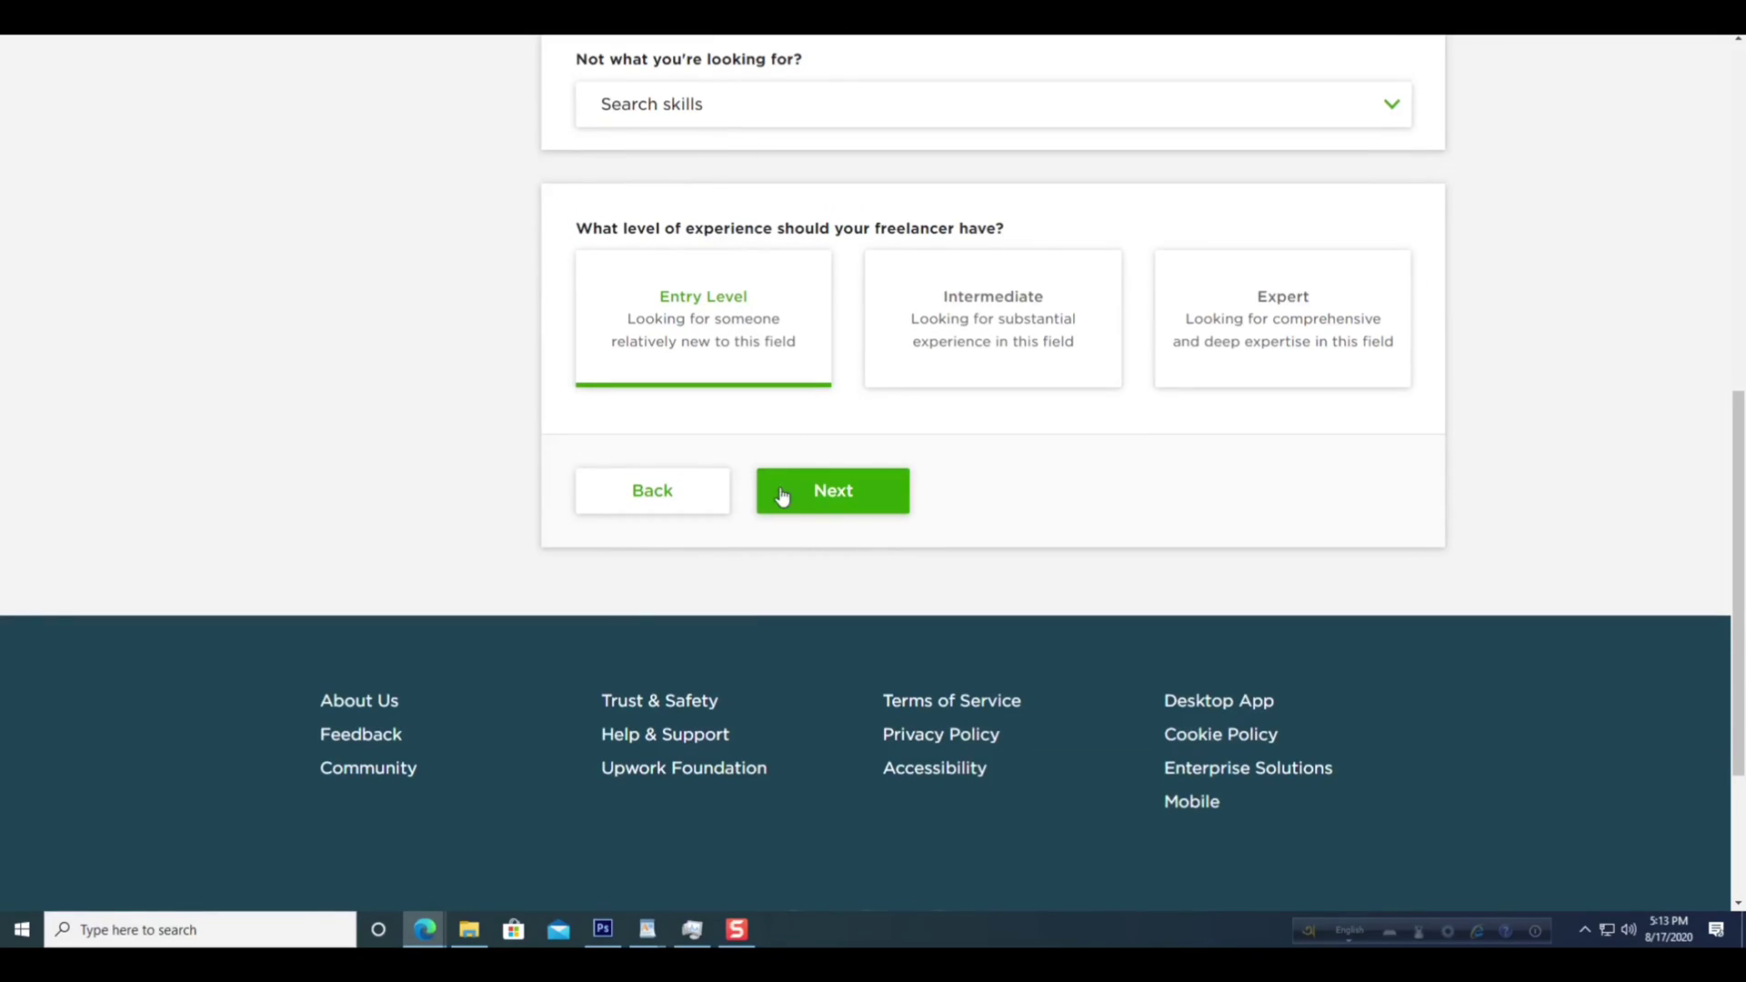
{"action": "left_click", "coordinate": [825, 495]}
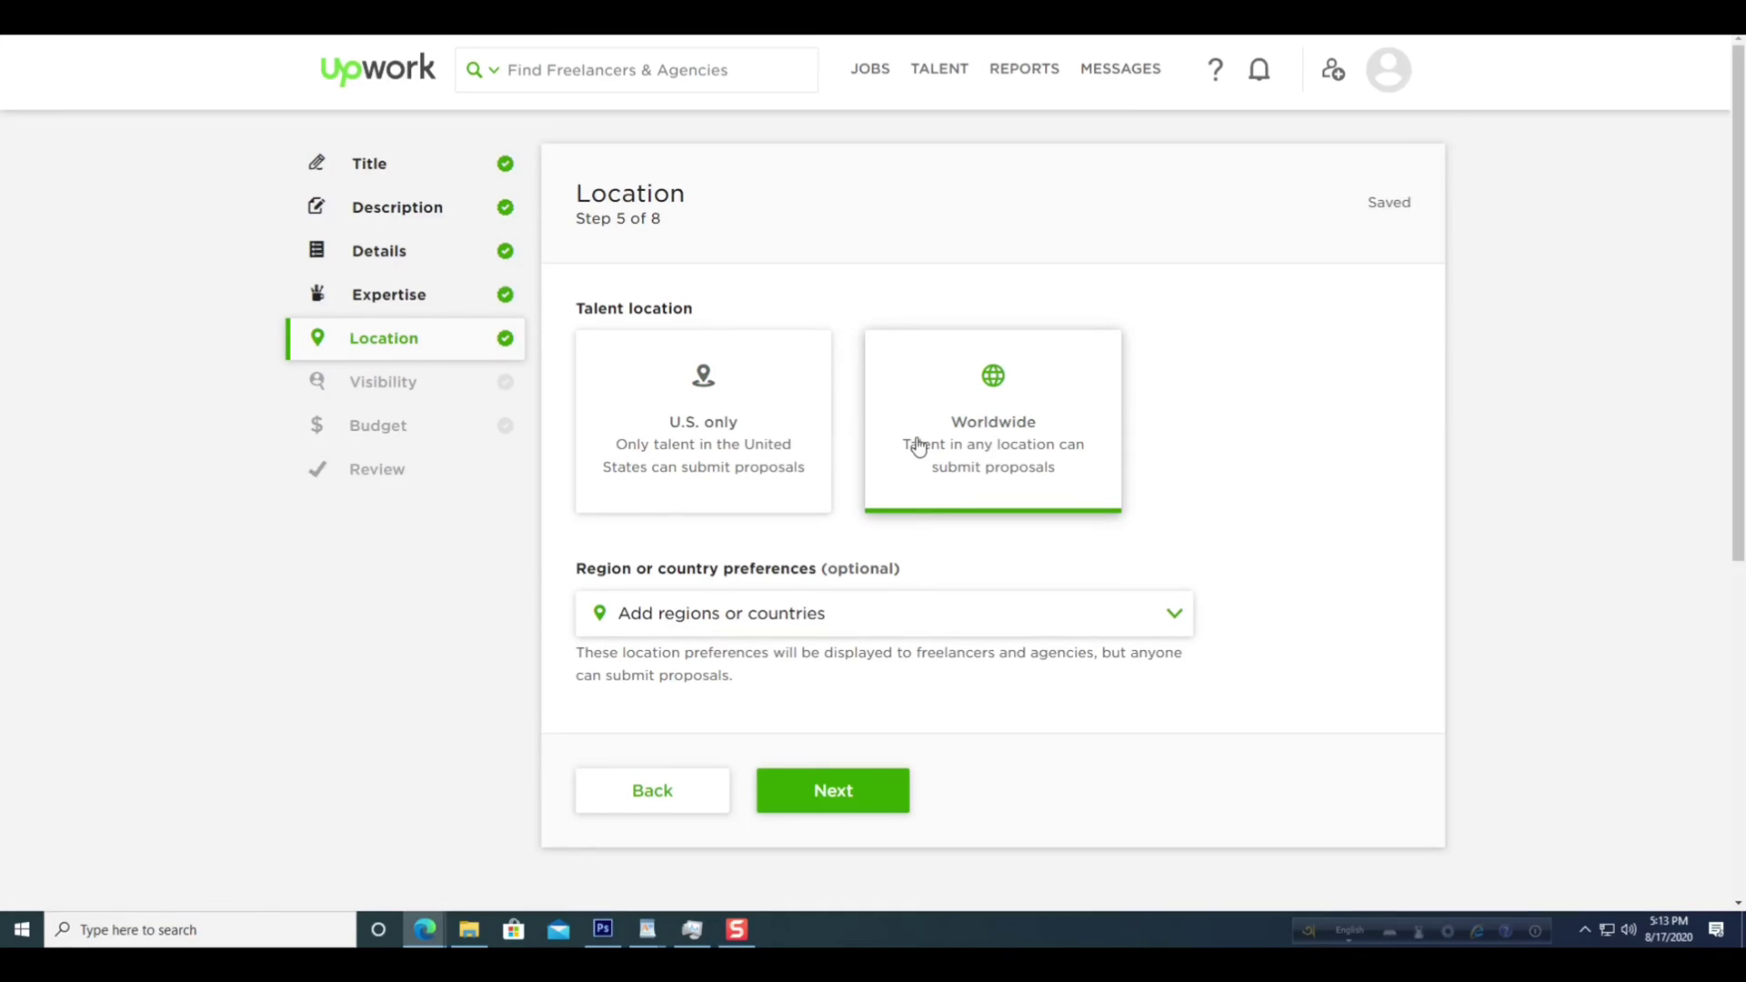
- Add Bangladesh as a country preference for worldwide talent and continue to the visibility settings
{"action": "scroll", "coordinate": [1142, 546], "scroll_direction": "down", "scroll_amount": 3}
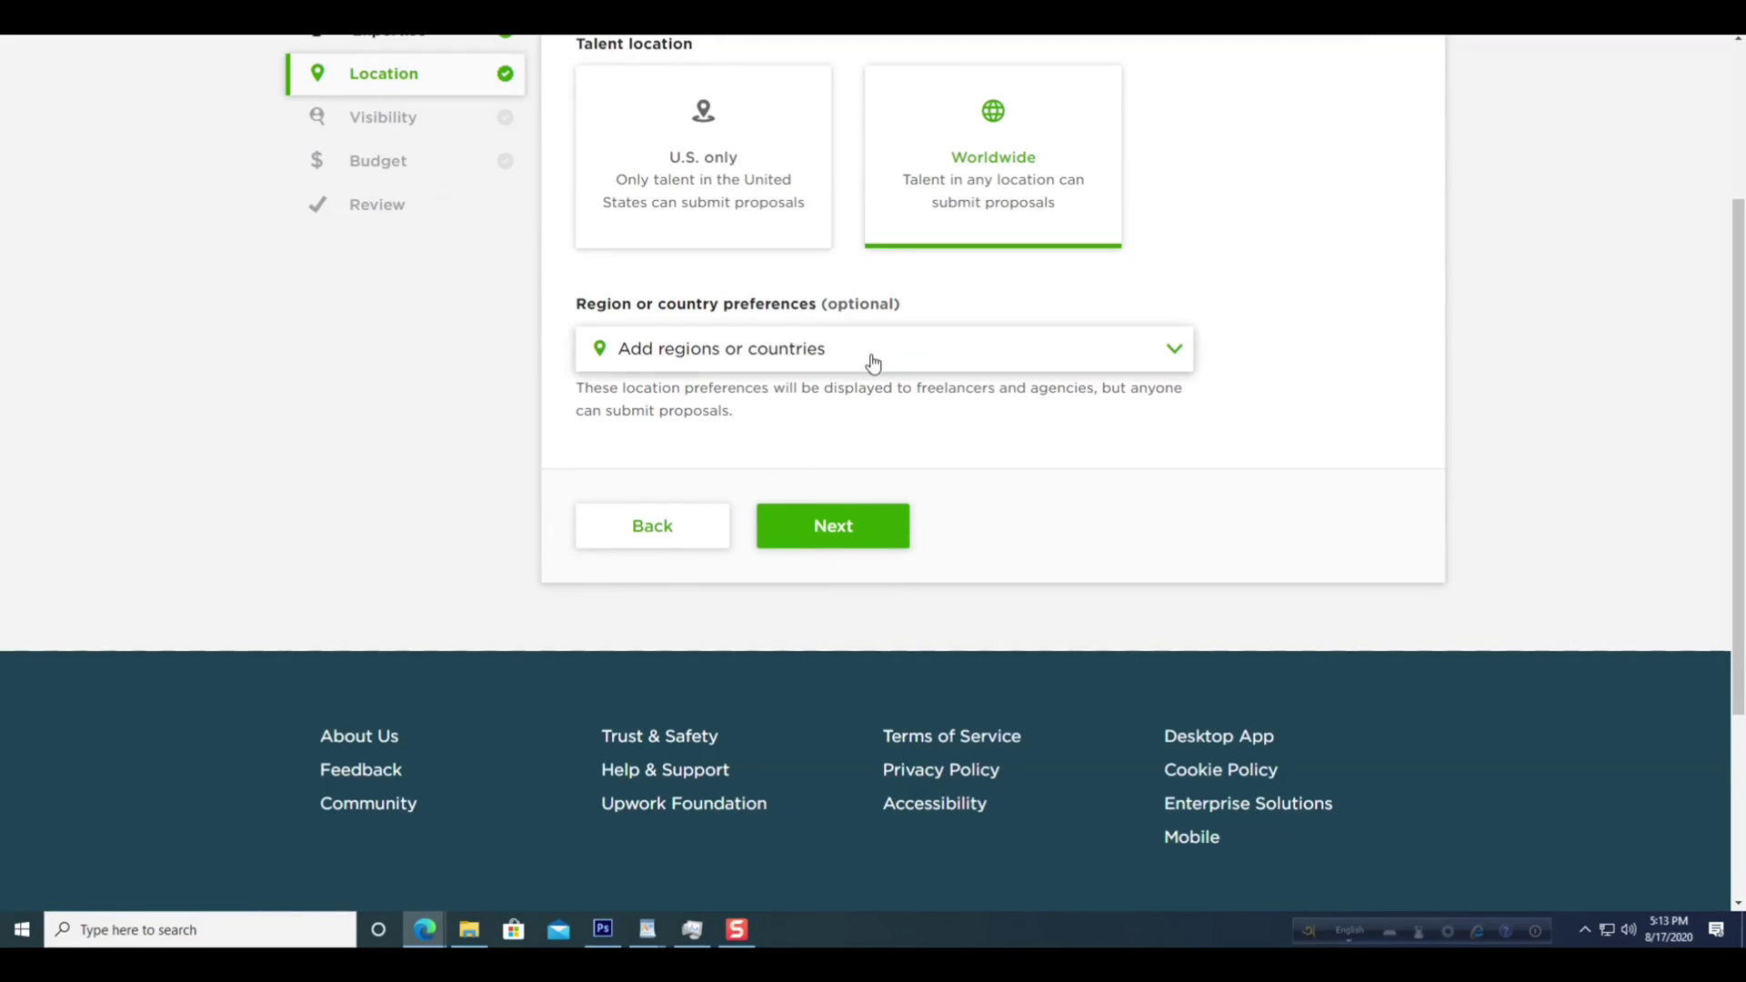
{"action": "left_click", "coordinate": [873, 361]}
{"action": "left_click", "coordinate": [669, 389]}
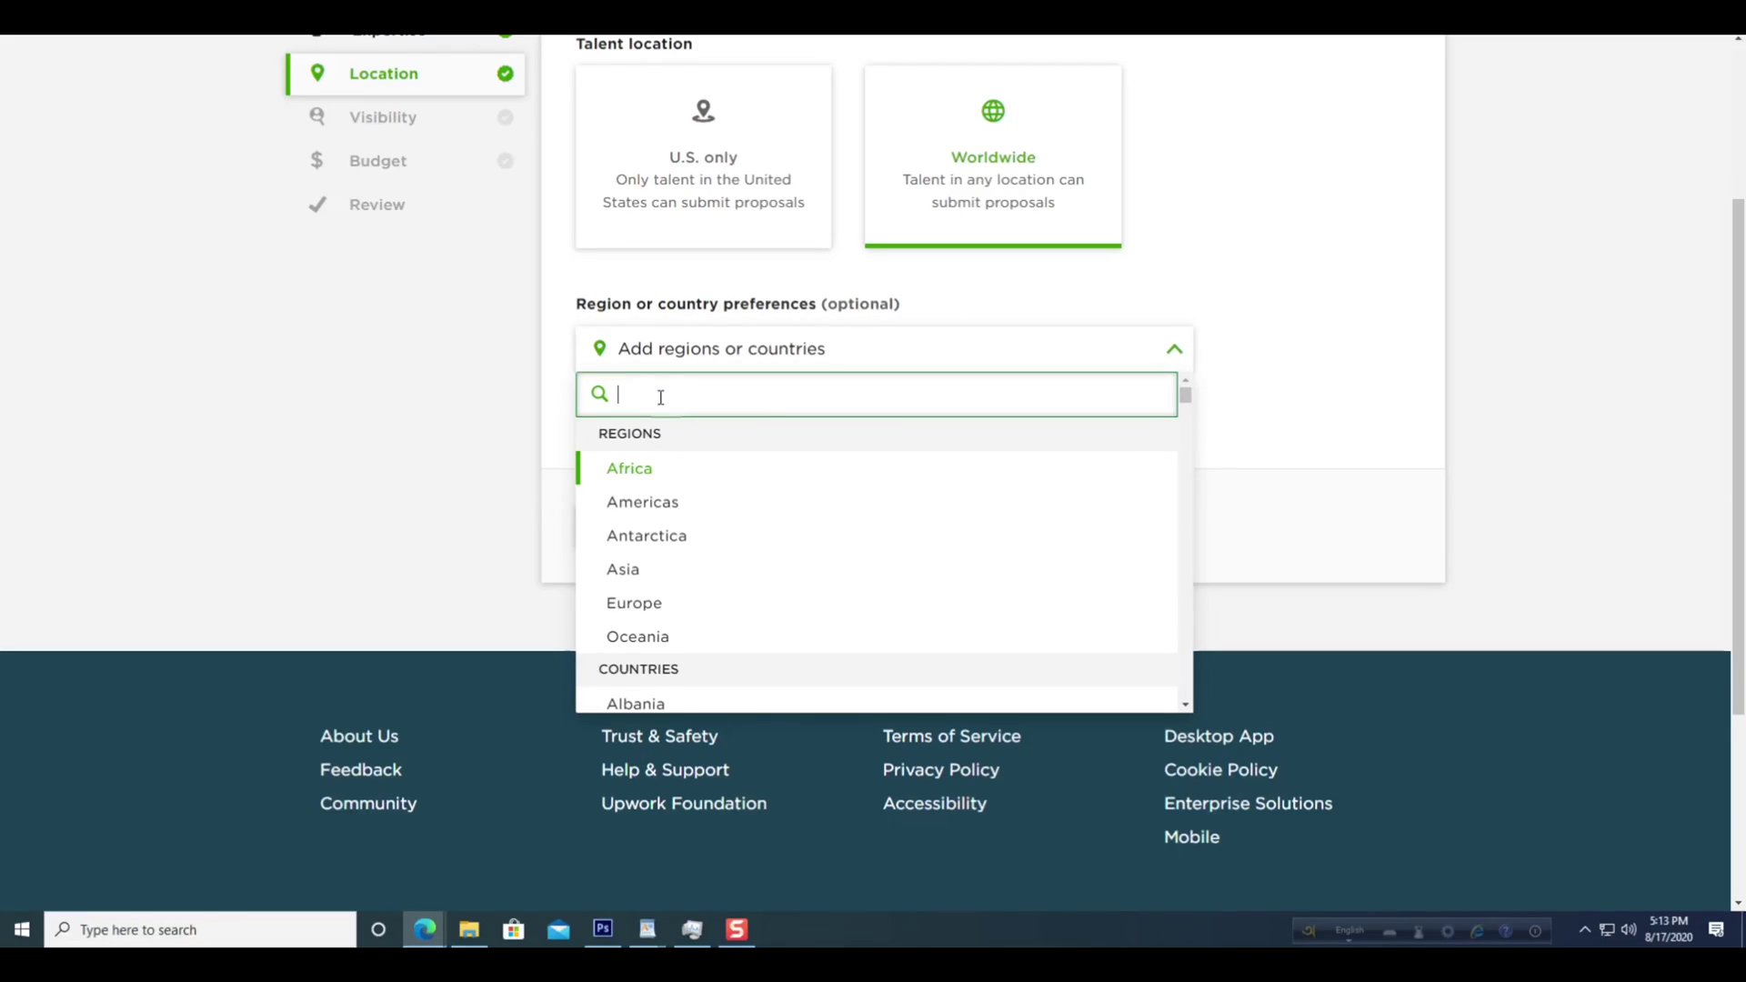
{"action": "type", "text": "b"}
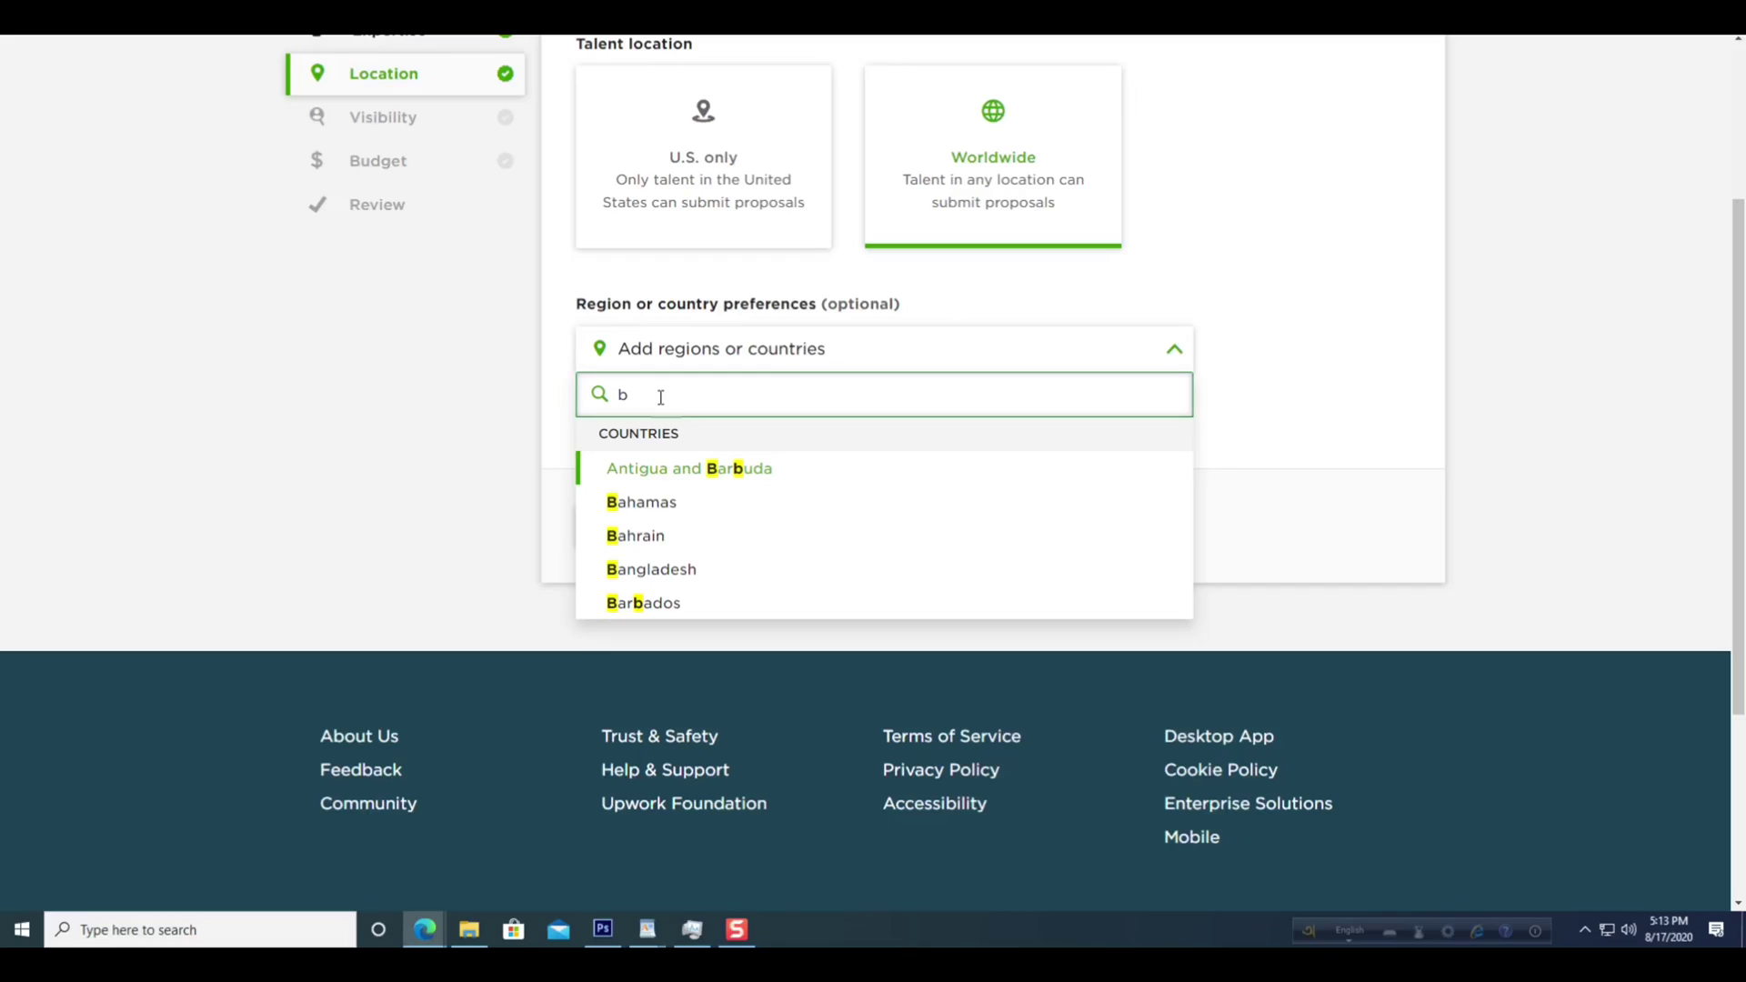
{"action": "left_click", "coordinate": [715, 573]}
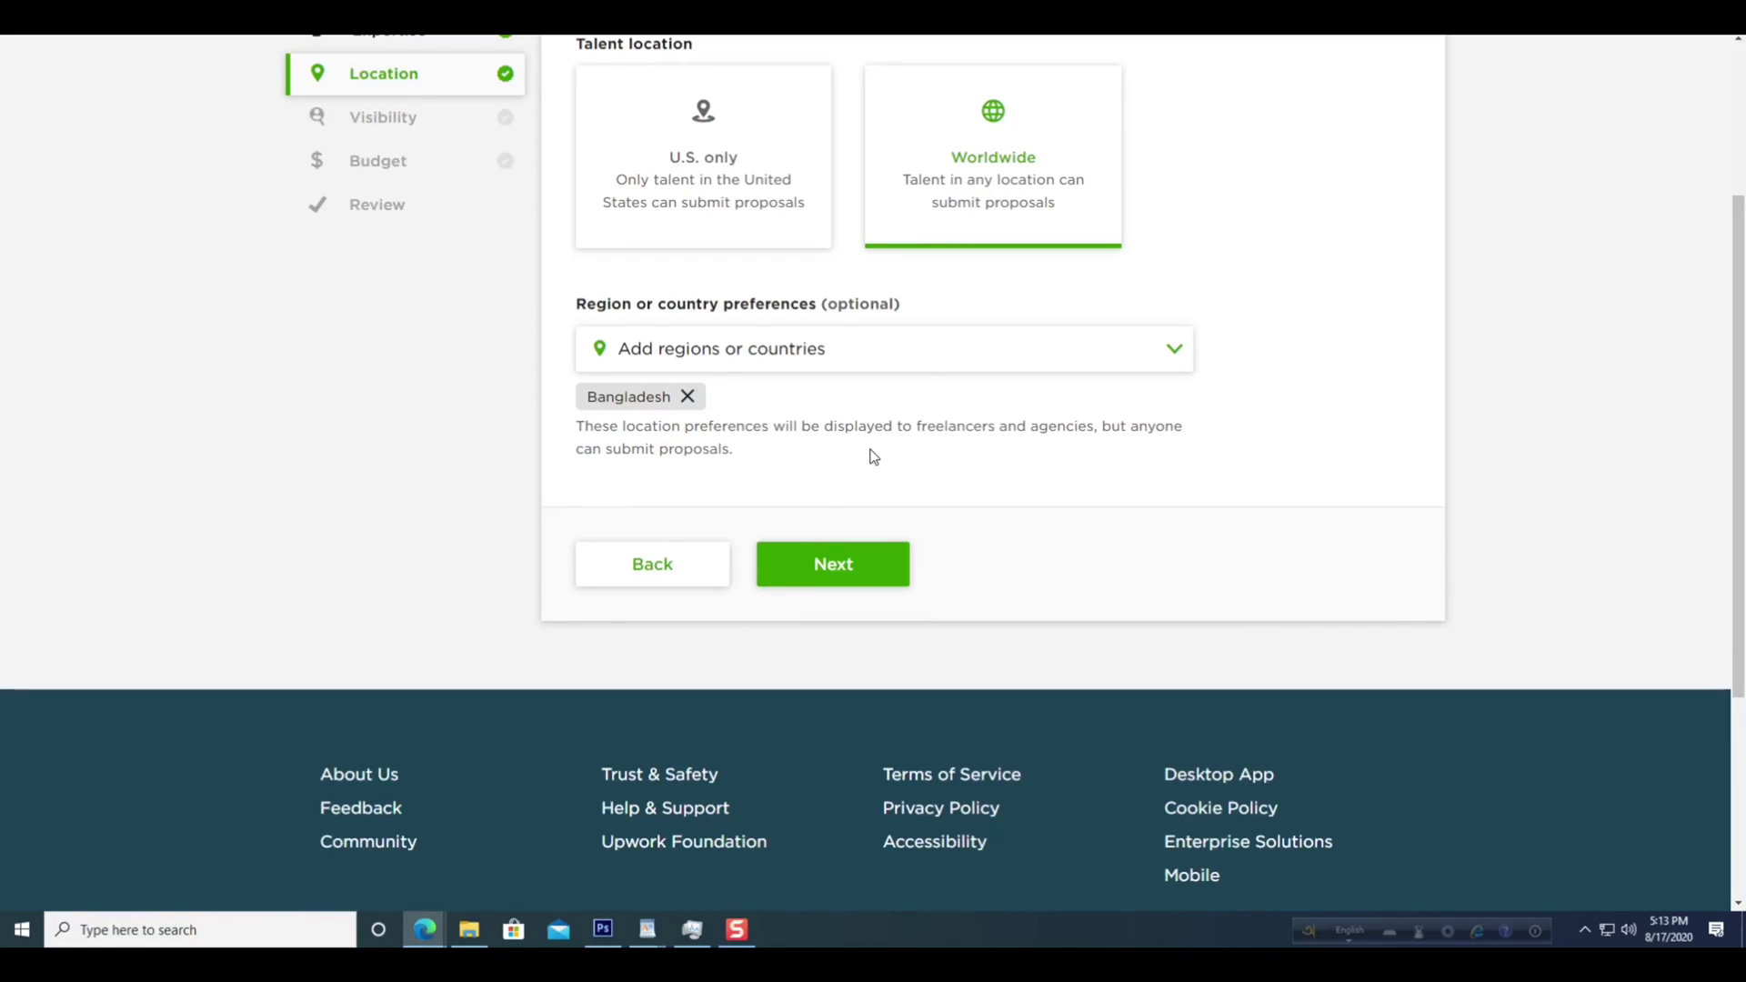
{"action": "left_click", "coordinate": [850, 571]}
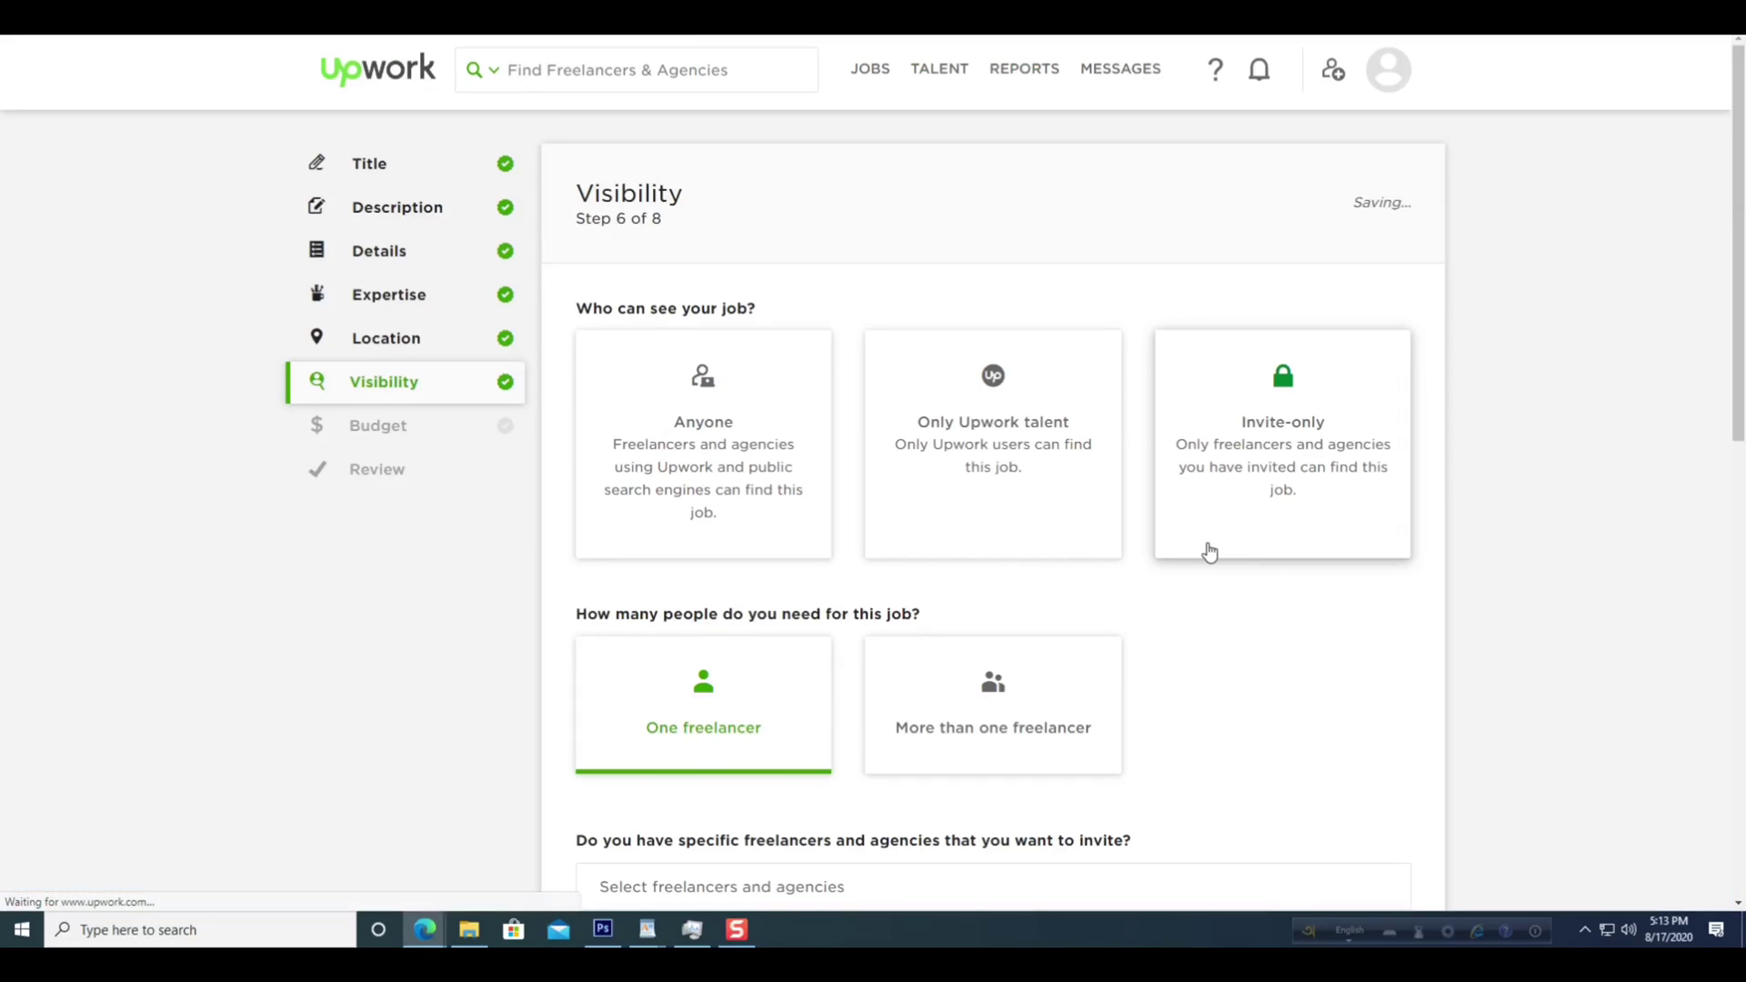
- Make the job visible to Anyone, keep the One freelancer setting, and continue to the budget
{"action": "scroll", "coordinate": [955, 721], "scroll_direction": "down", "scroll_amount": 5}
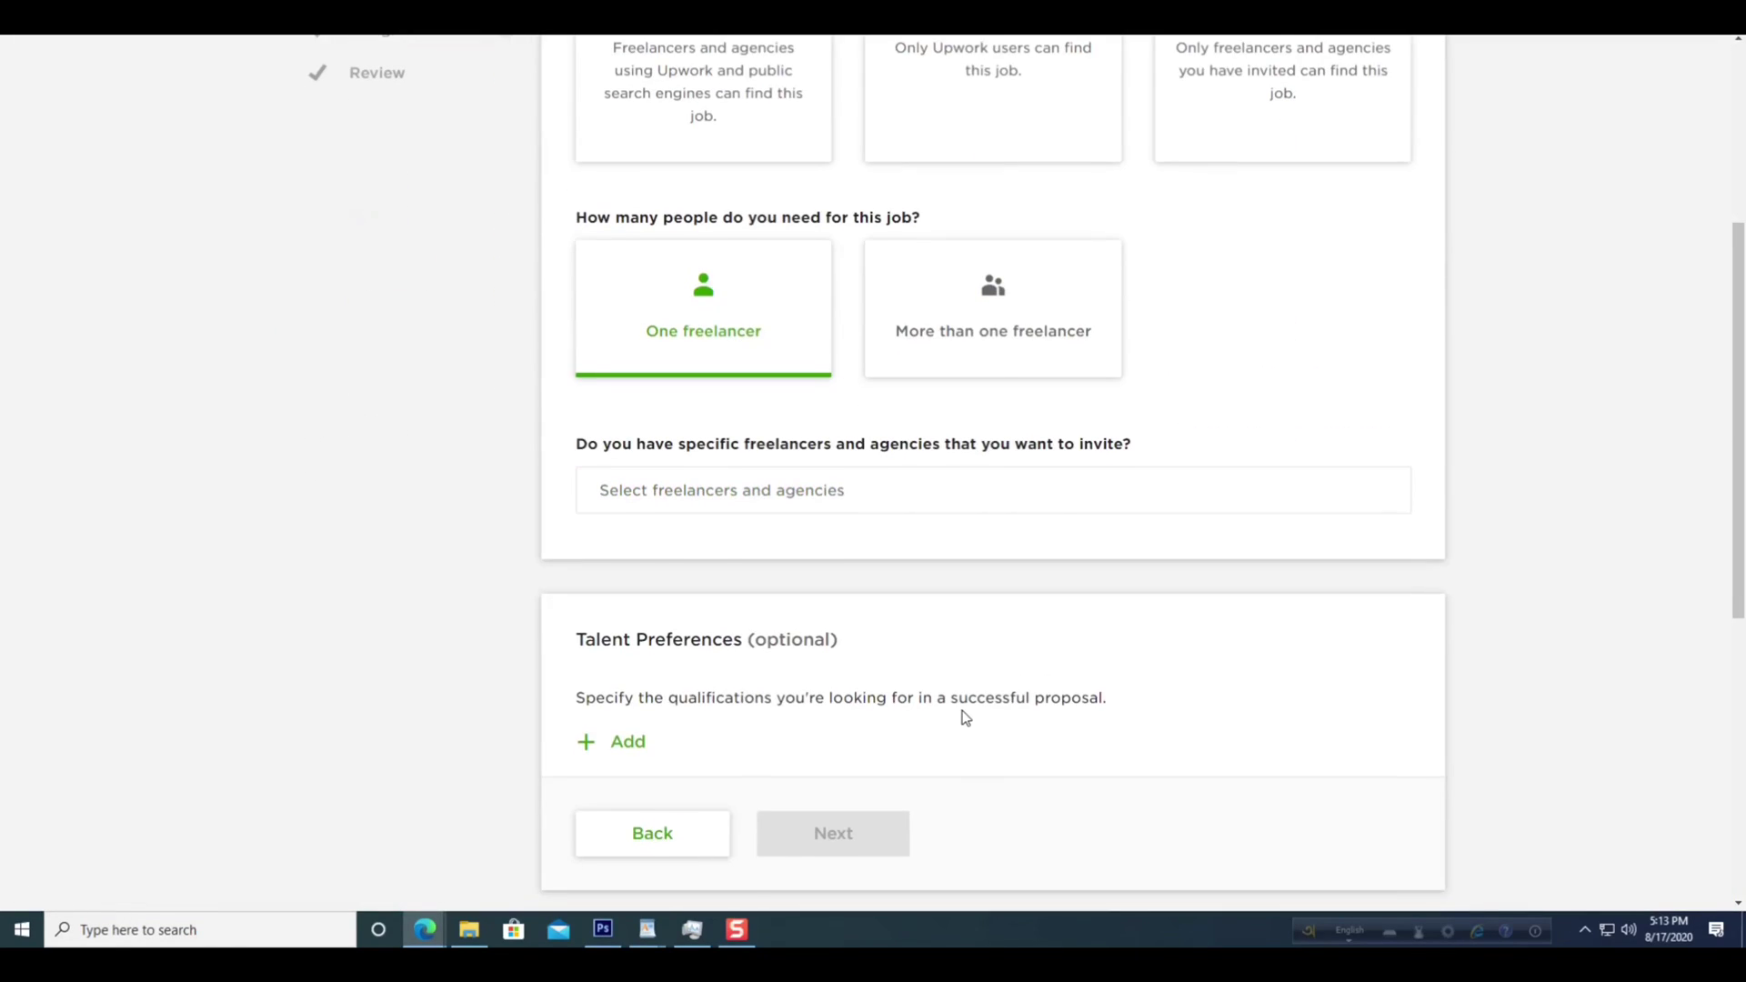
{"action": "scroll", "coordinate": [776, 611], "scroll_direction": "up", "scroll_amount": 3}
{"action": "left_click", "coordinate": [805, 337]}
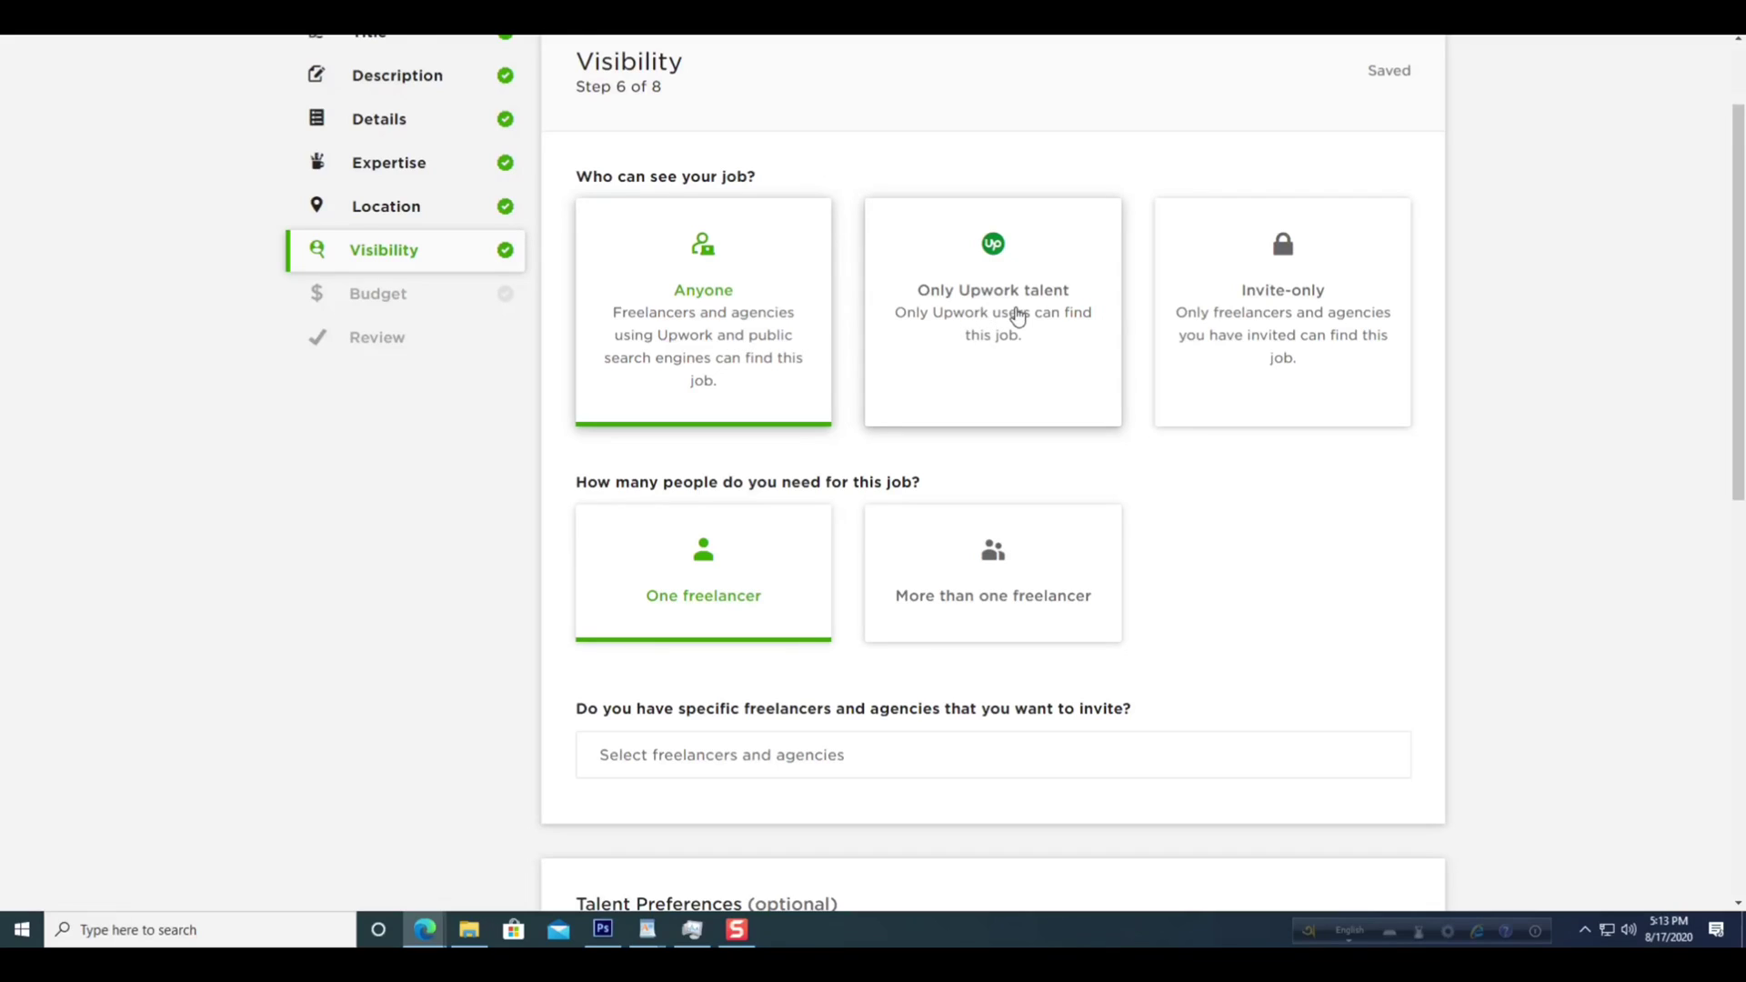
{"action": "scroll", "coordinate": [1193, 378], "scroll_direction": "down", "scroll_amount": 1}
{"action": "scroll", "coordinate": [1194, 378], "scroll_direction": "down", "scroll_amount": 5}
{"action": "left_click", "coordinate": [823, 569]}
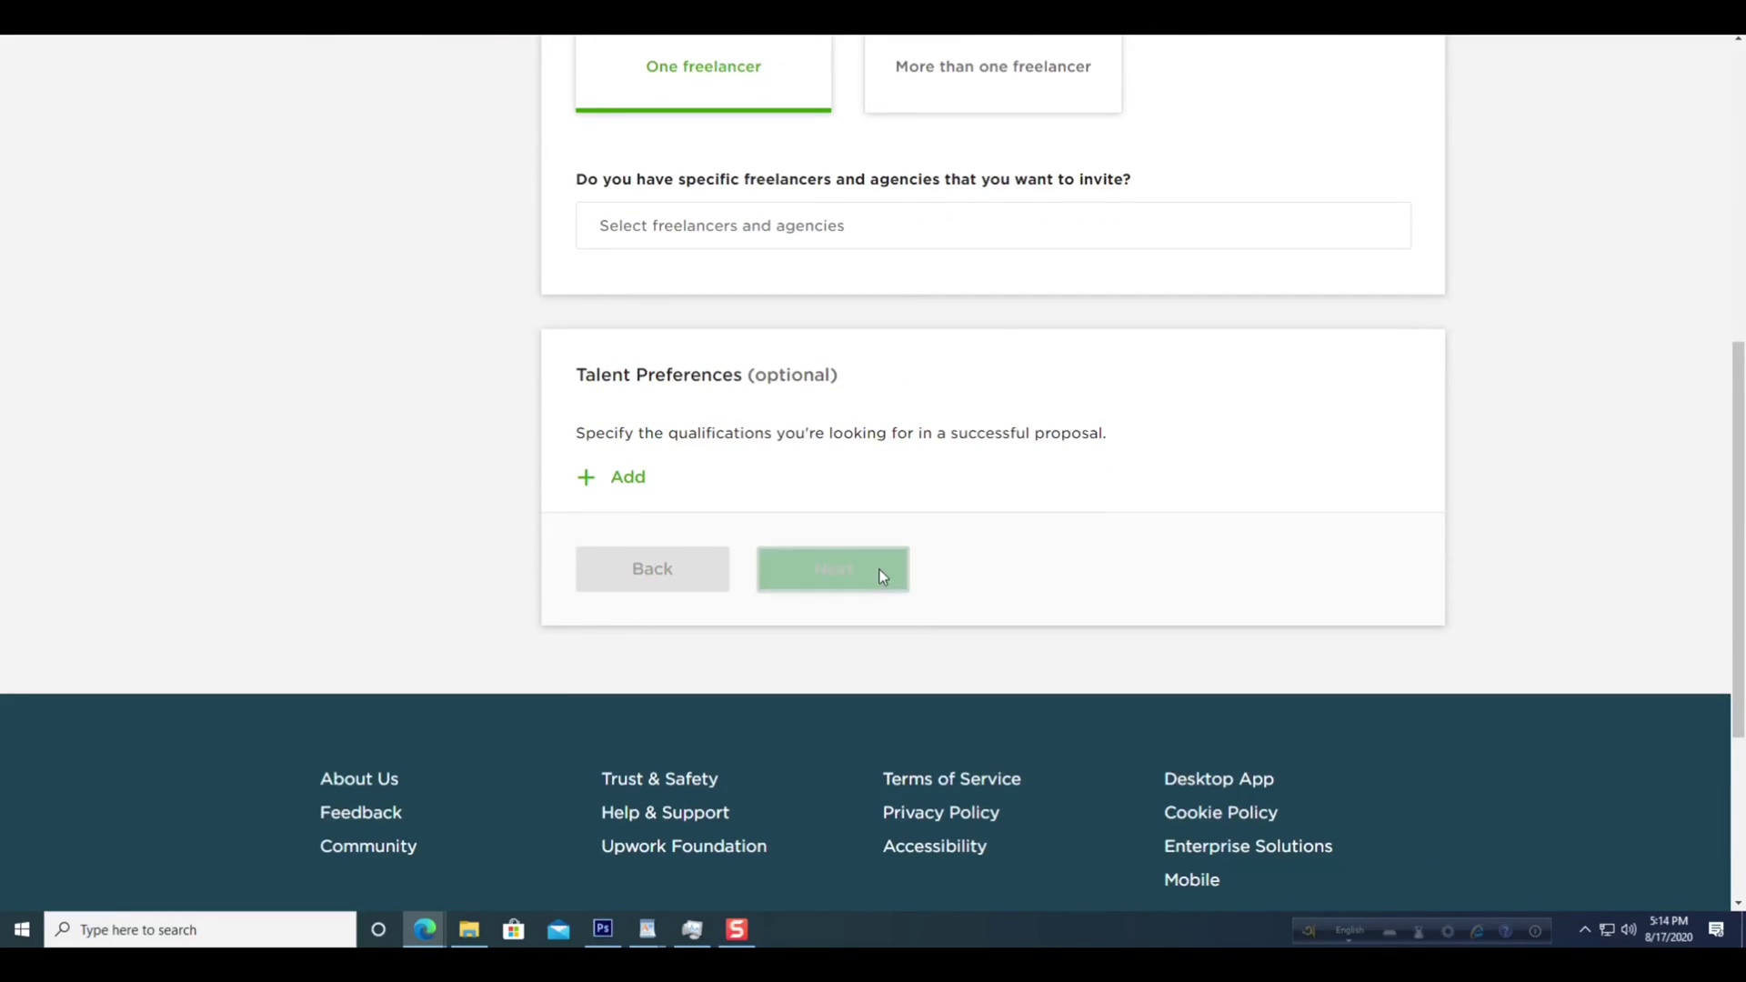
- Set the payment to a fixed price with a budget of $50 and continue to the review
{"action": "scroll", "coordinate": [887, 672], "scroll_direction": "down", "scroll_amount": 2}
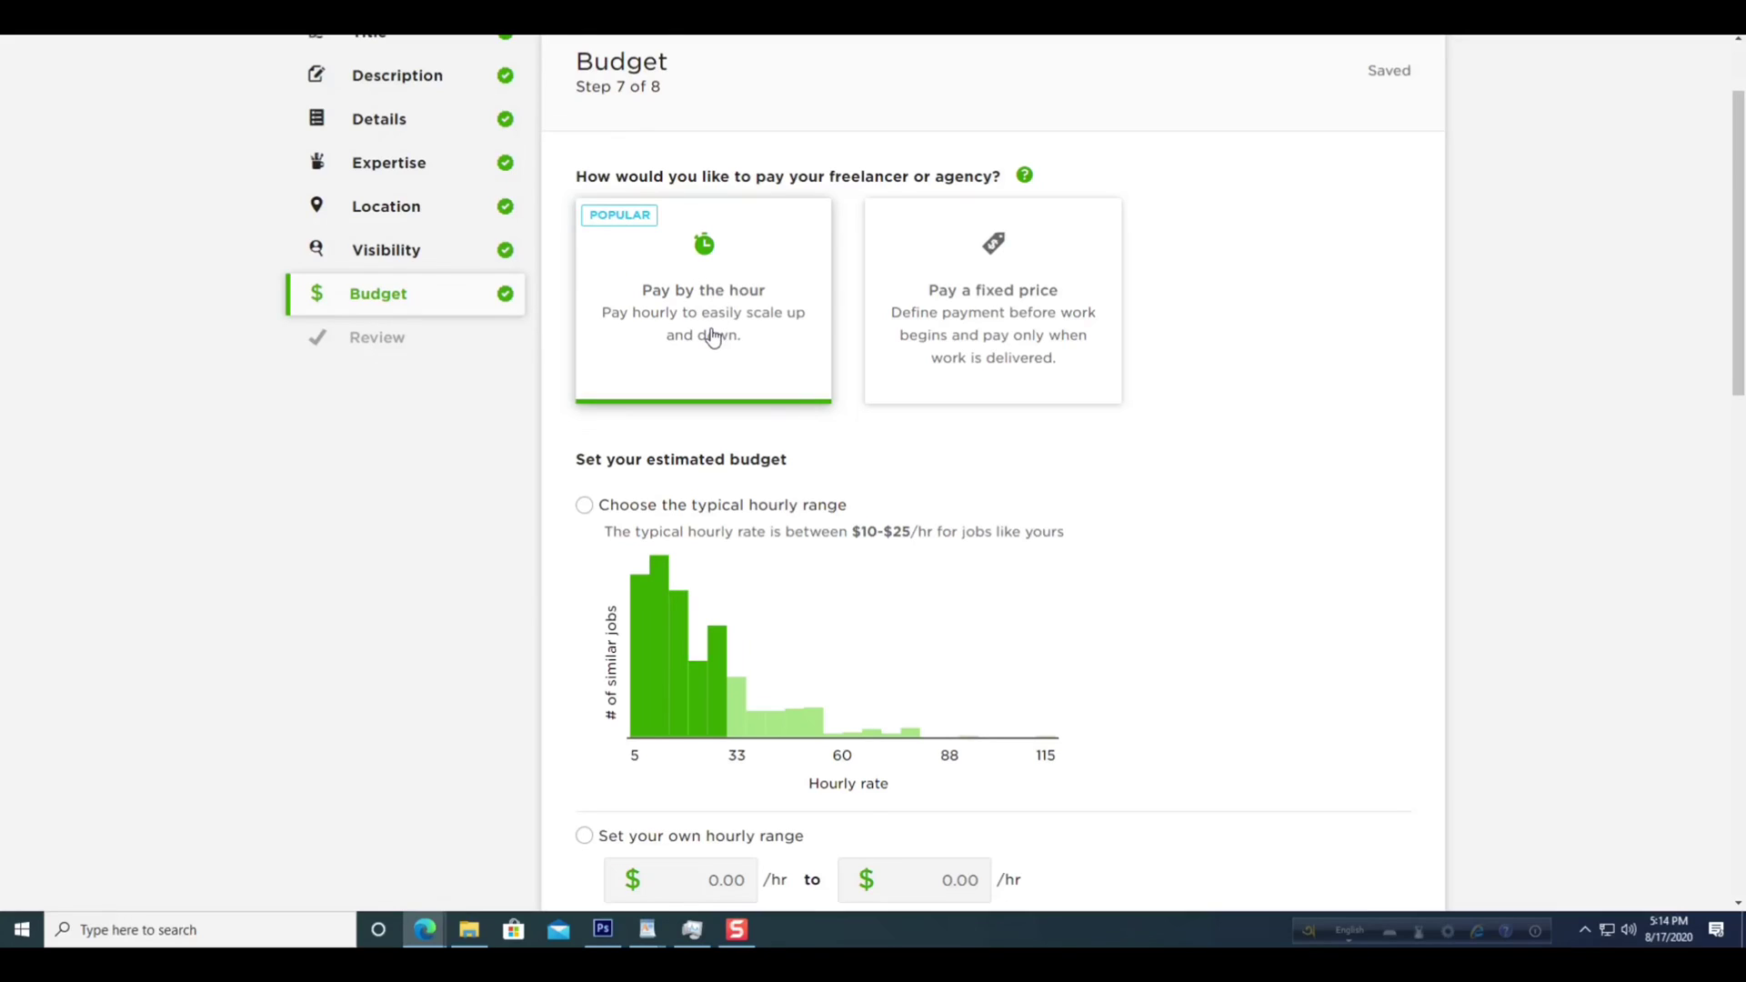
{"action": "left_click", "coordinate": [966, 324]}
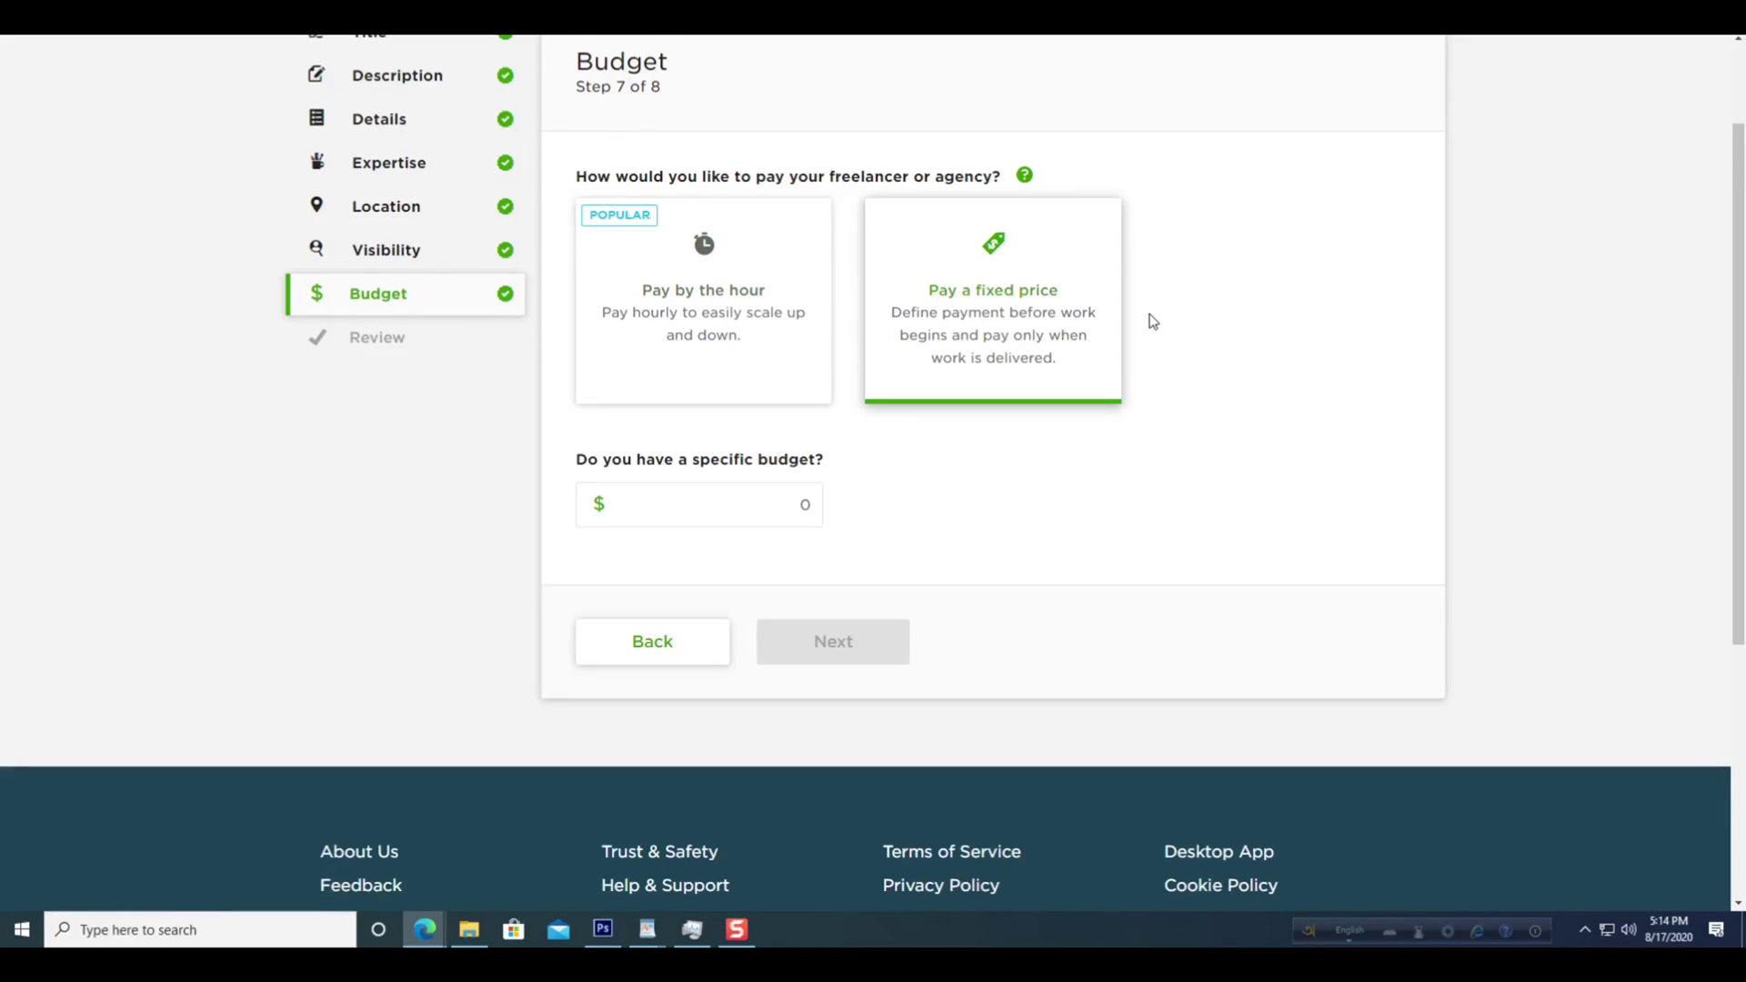
{"action": "left_click", "coordinate": [792, 511]}
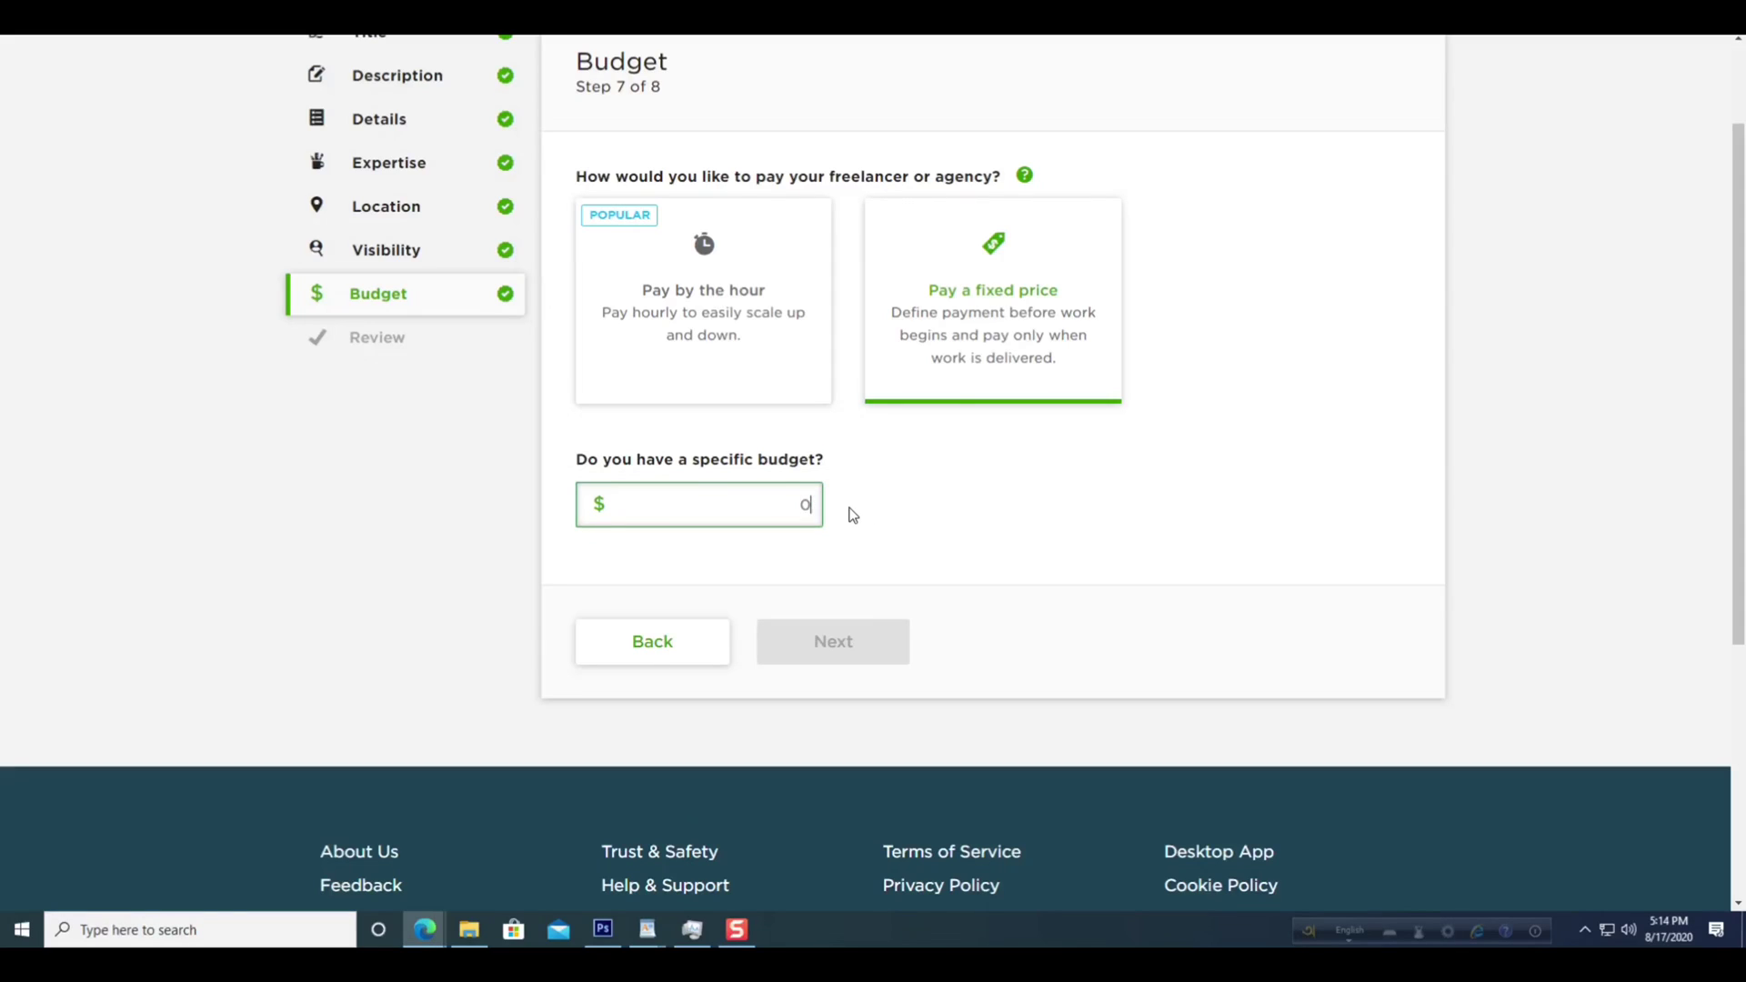
{"action": "type", "text": "5"}
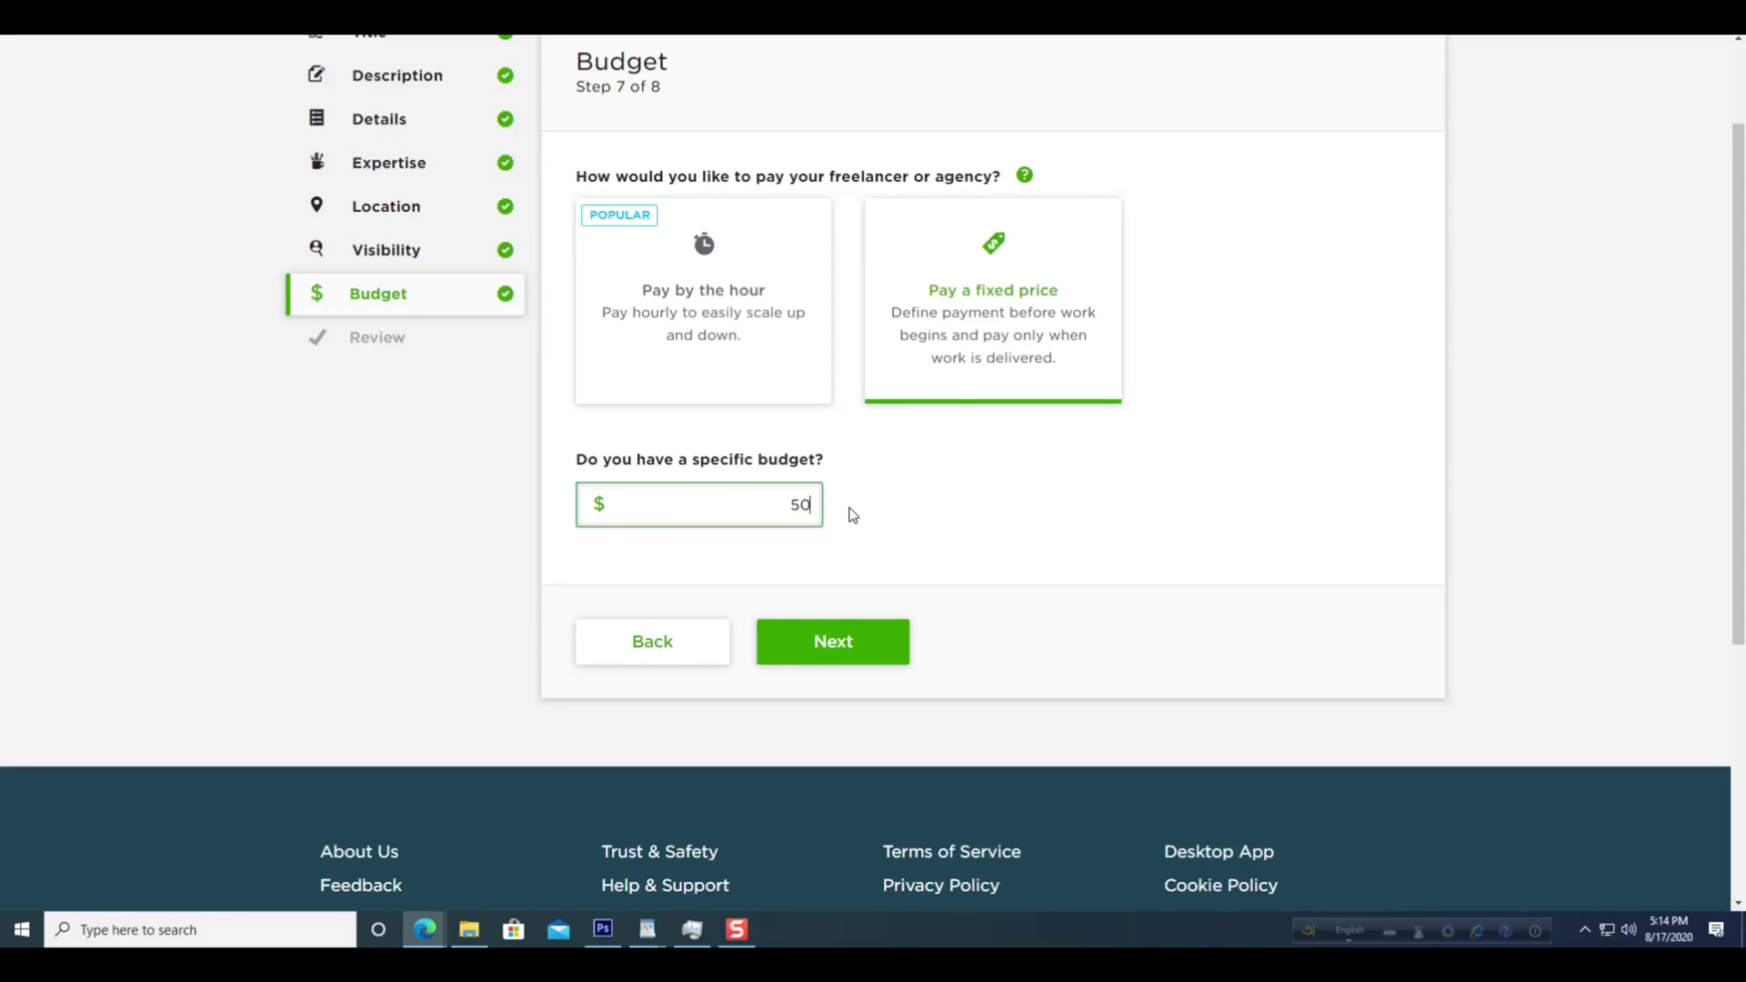
{"action": "left_click", "coordinate": [851, 645]}
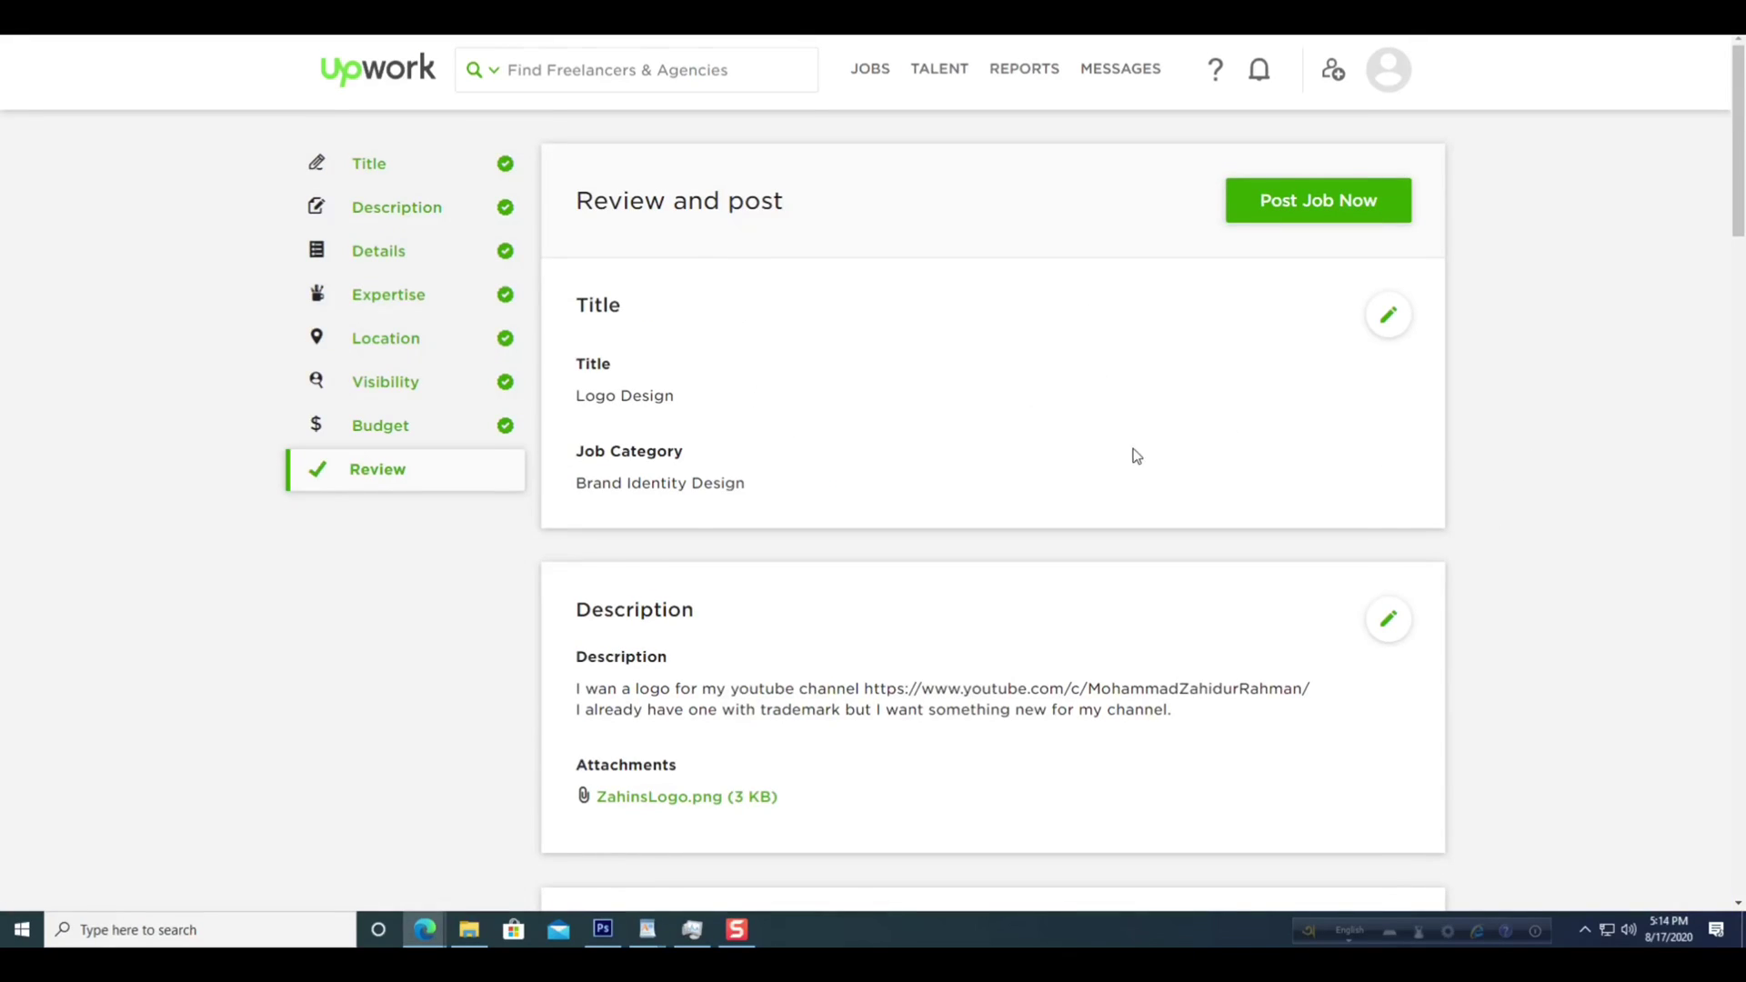
- Review the summary of the logo design job and post the job
{"action": "scroll", "coordinate": [1130, 452], "scroll_direction": "down", "scroll_amount": 15}
{"action": "scroll", "coordinate": [1070, 545], "scroll_direction": "down", "scroll_amount": 15}
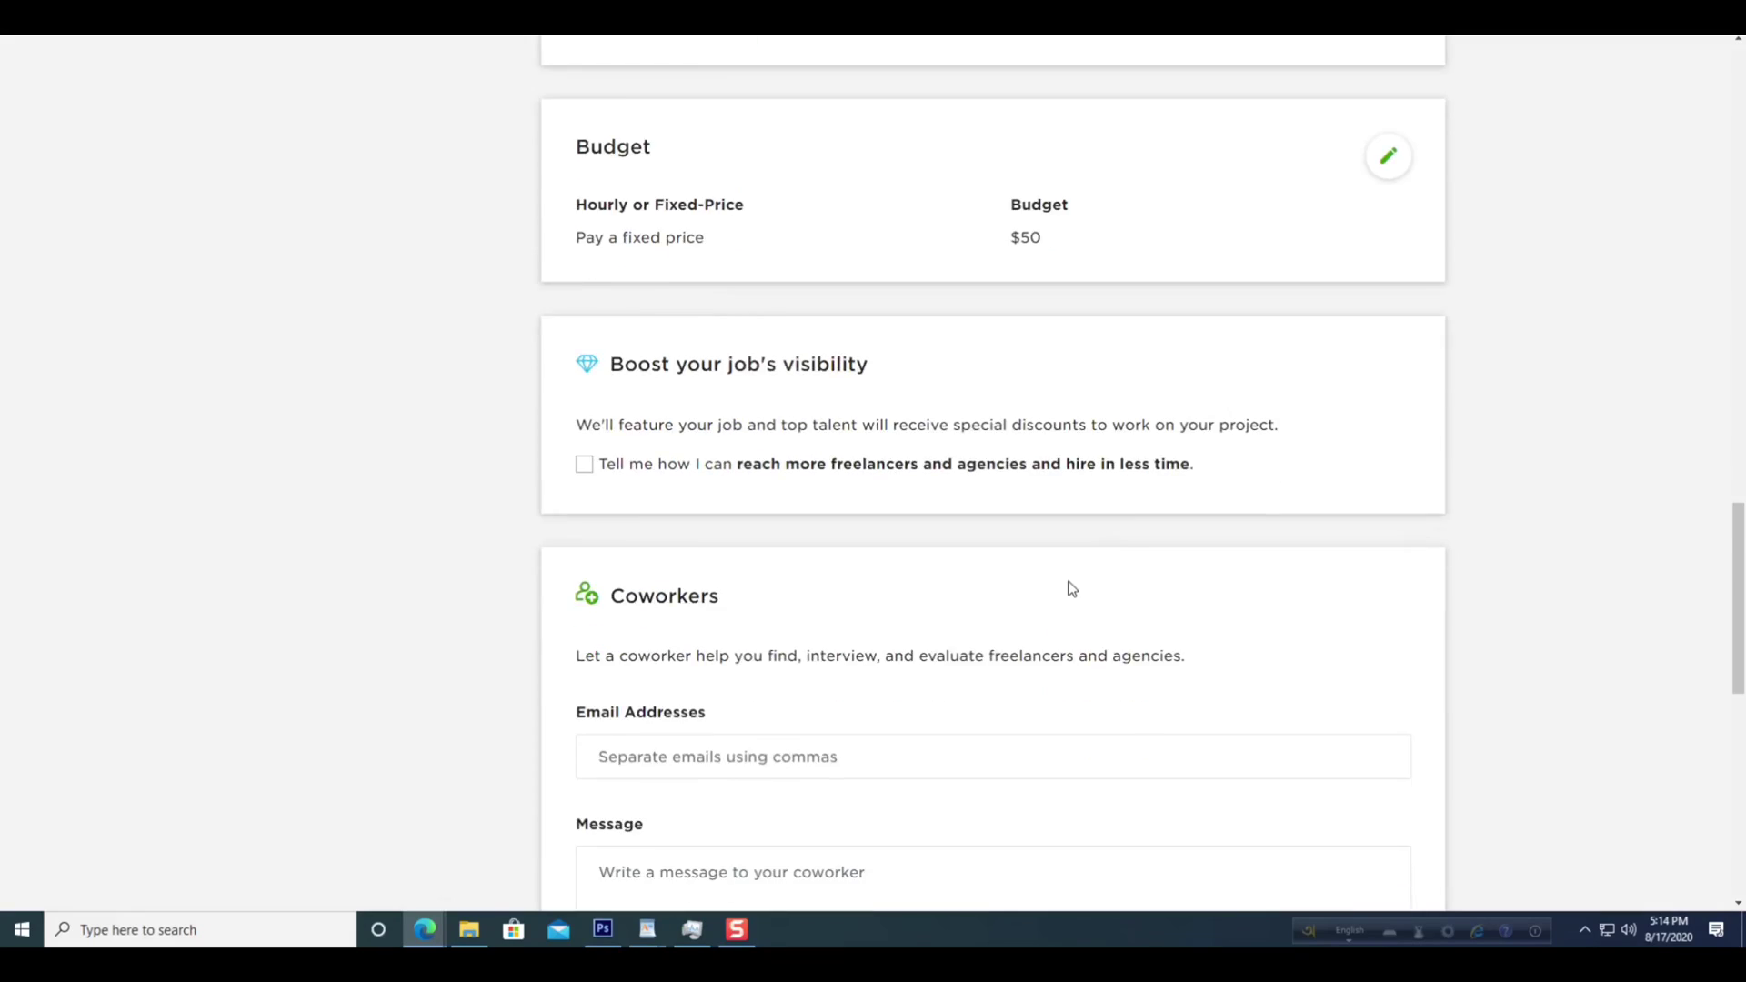
{"action": "scroll", "coordinate": [751, 487], "scroll_direction": "up", "scroll_amount": 1}
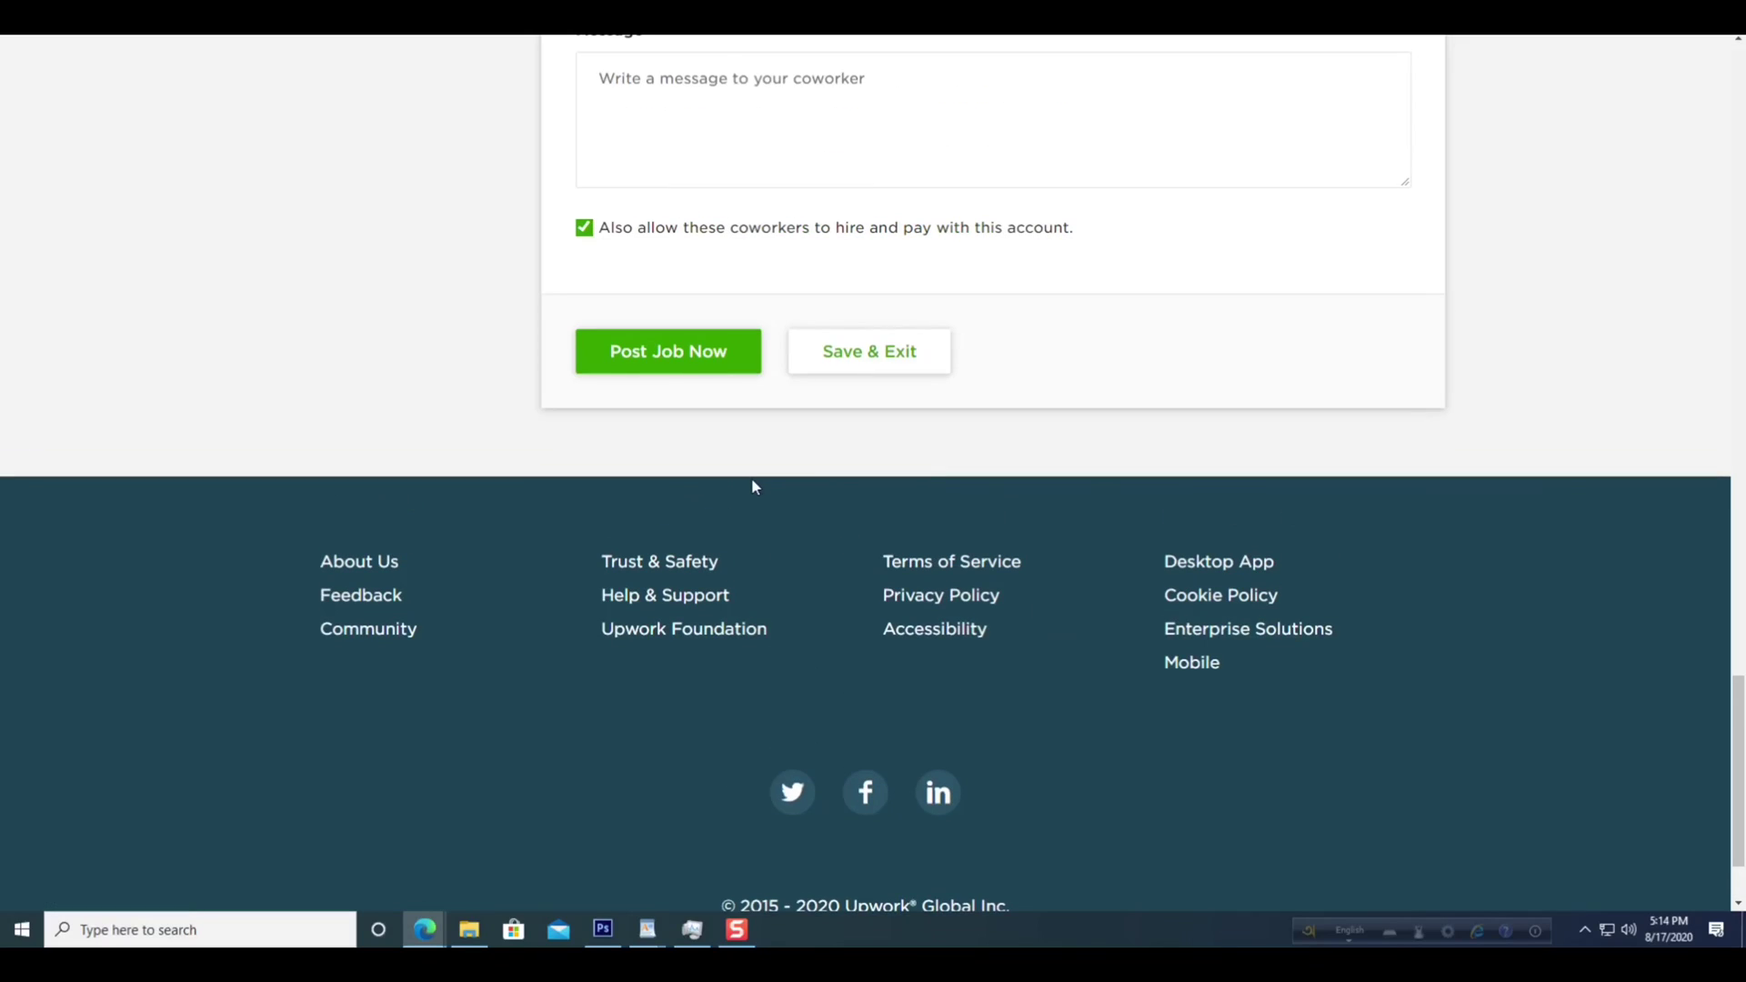
{"action": "left_click", "coordinate": [670, 368]}
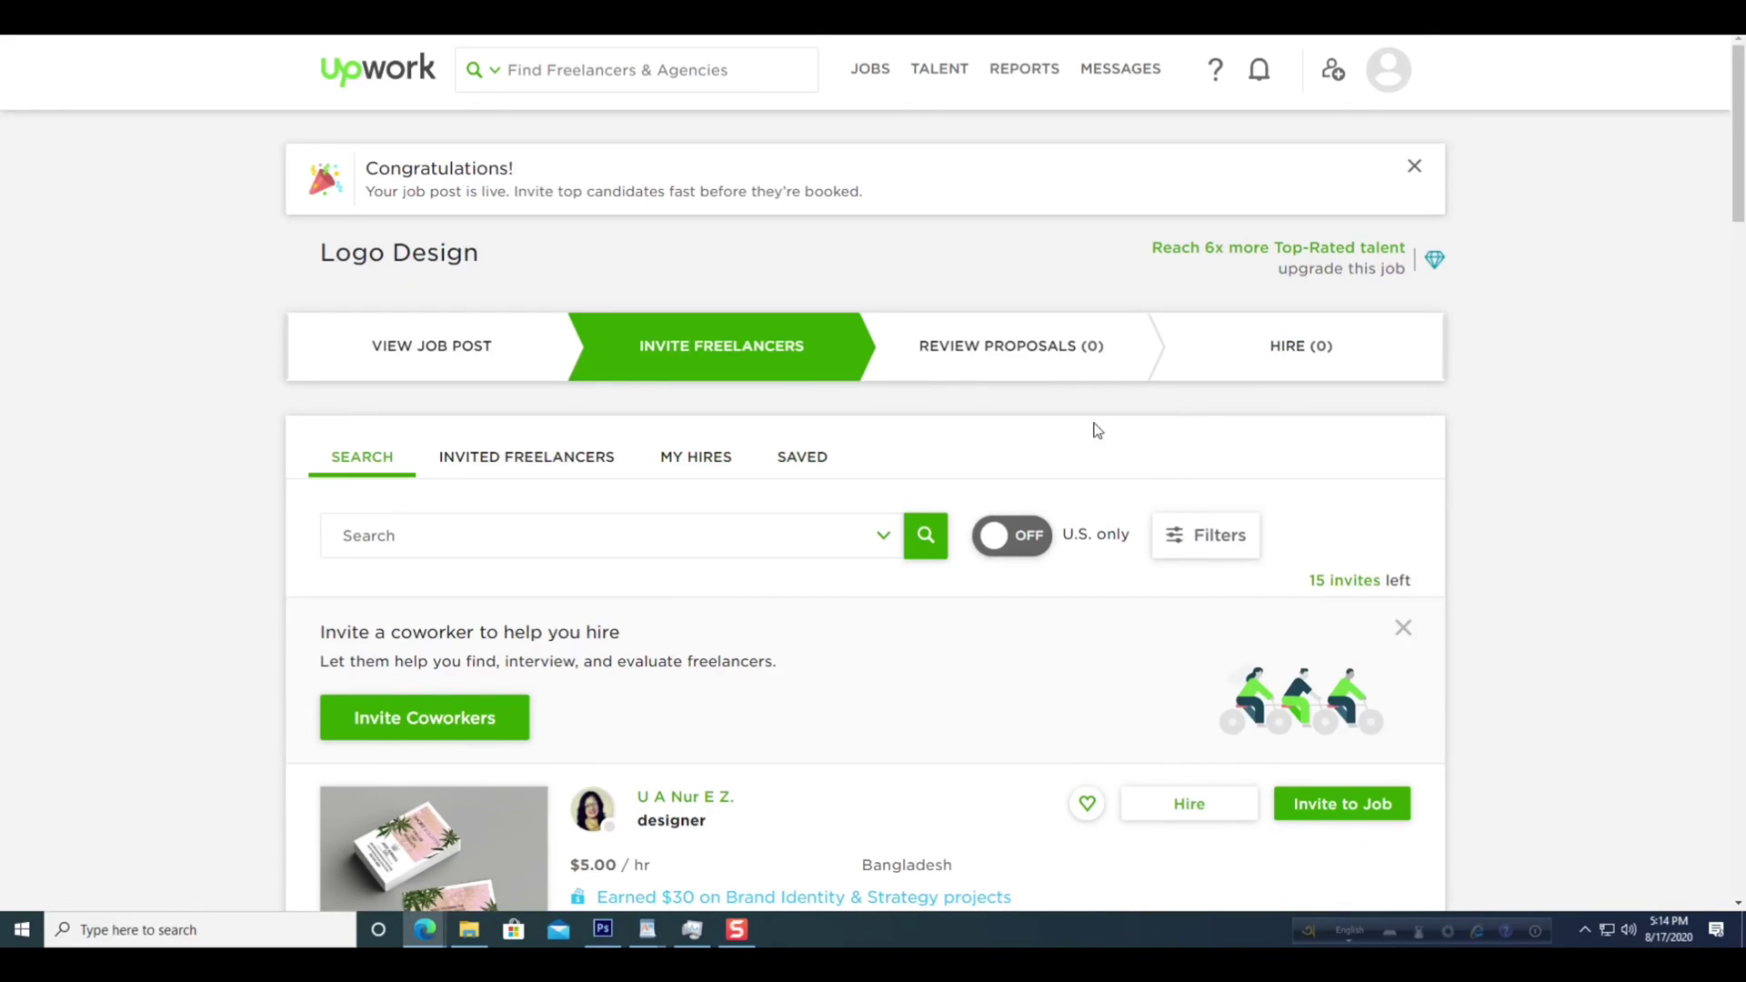
- Look through the suggested freelancers, the live job post's details and the received proposals
{"action": "scroll", "coordinate": [1125, 425], "scroll_direction": "down", "scroll_amount": 2}
{"action": "scroll", "coordinate": [1086, 506], "scroll_direction": "down", "scroll_amount": 5}
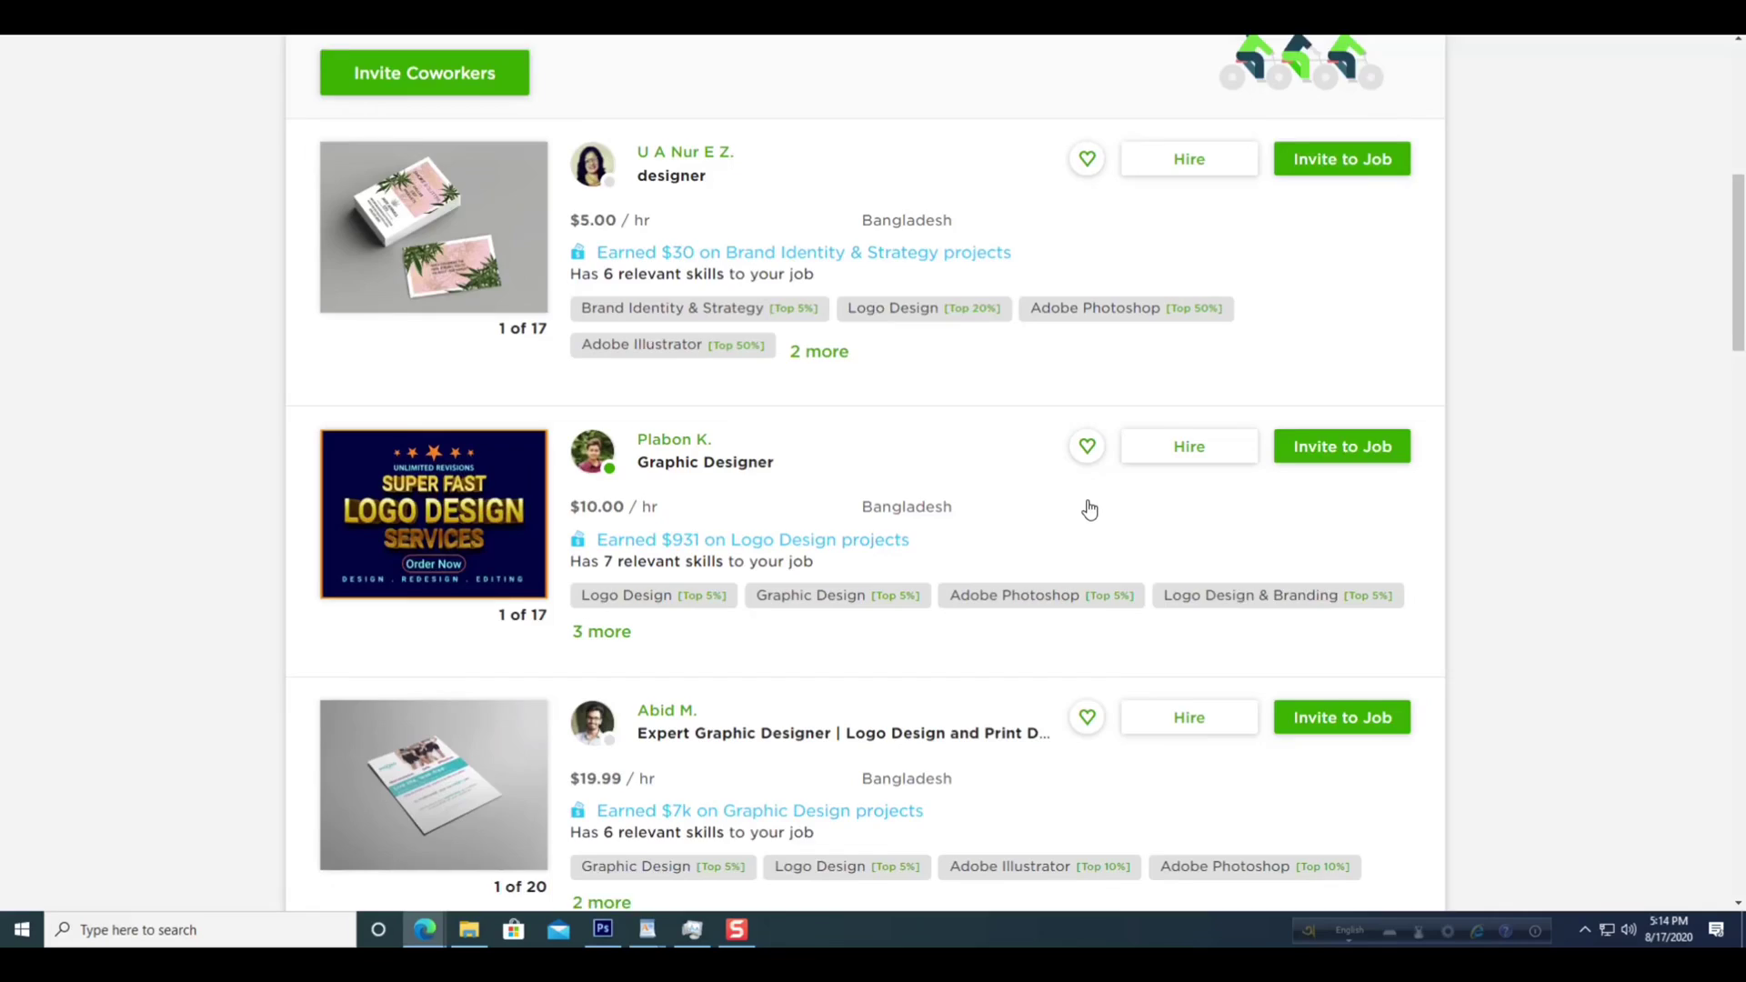
{"action": "scroll", "coordinate": [1086, 507], "scroll_direction": "up", "scroll_amount": 6}
{"action": "left_click", "coordinate": [483, 357]}
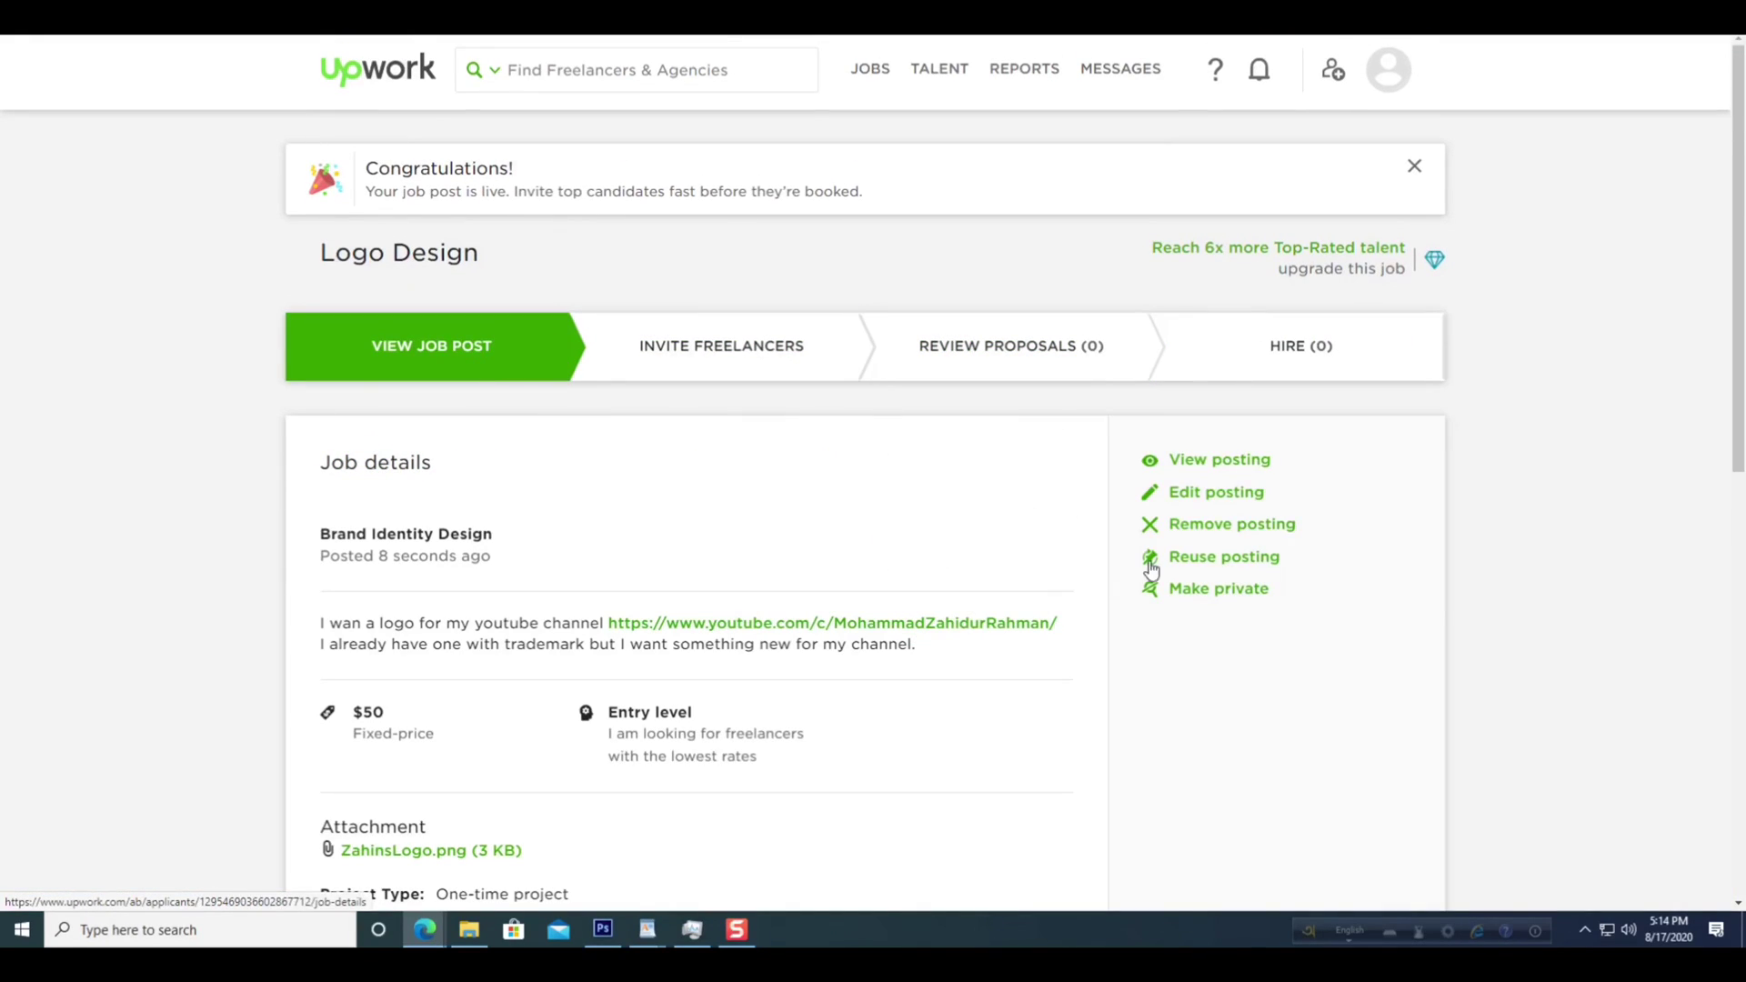
{"action": "left_click", "coordinate": [946, 363]}
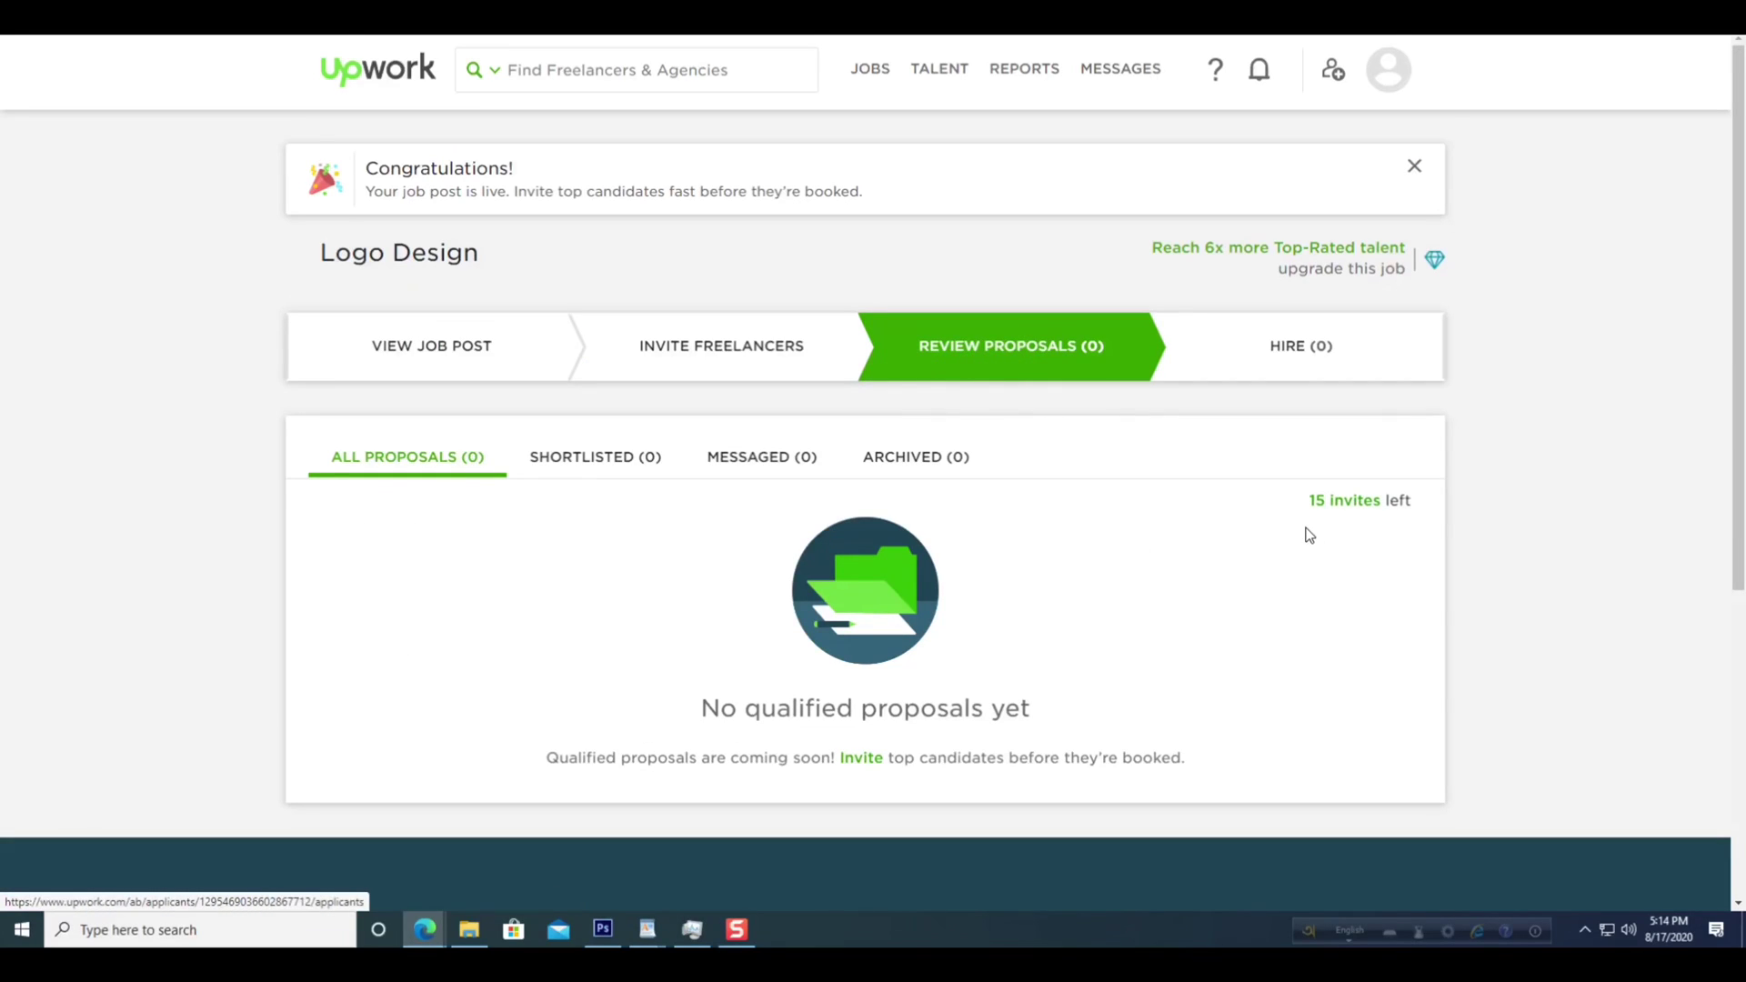
- Check the freelancers available for invitation and return to the proposals received for the Logo Design job
{"action": "left_click", "coordinate": [754, 349]}
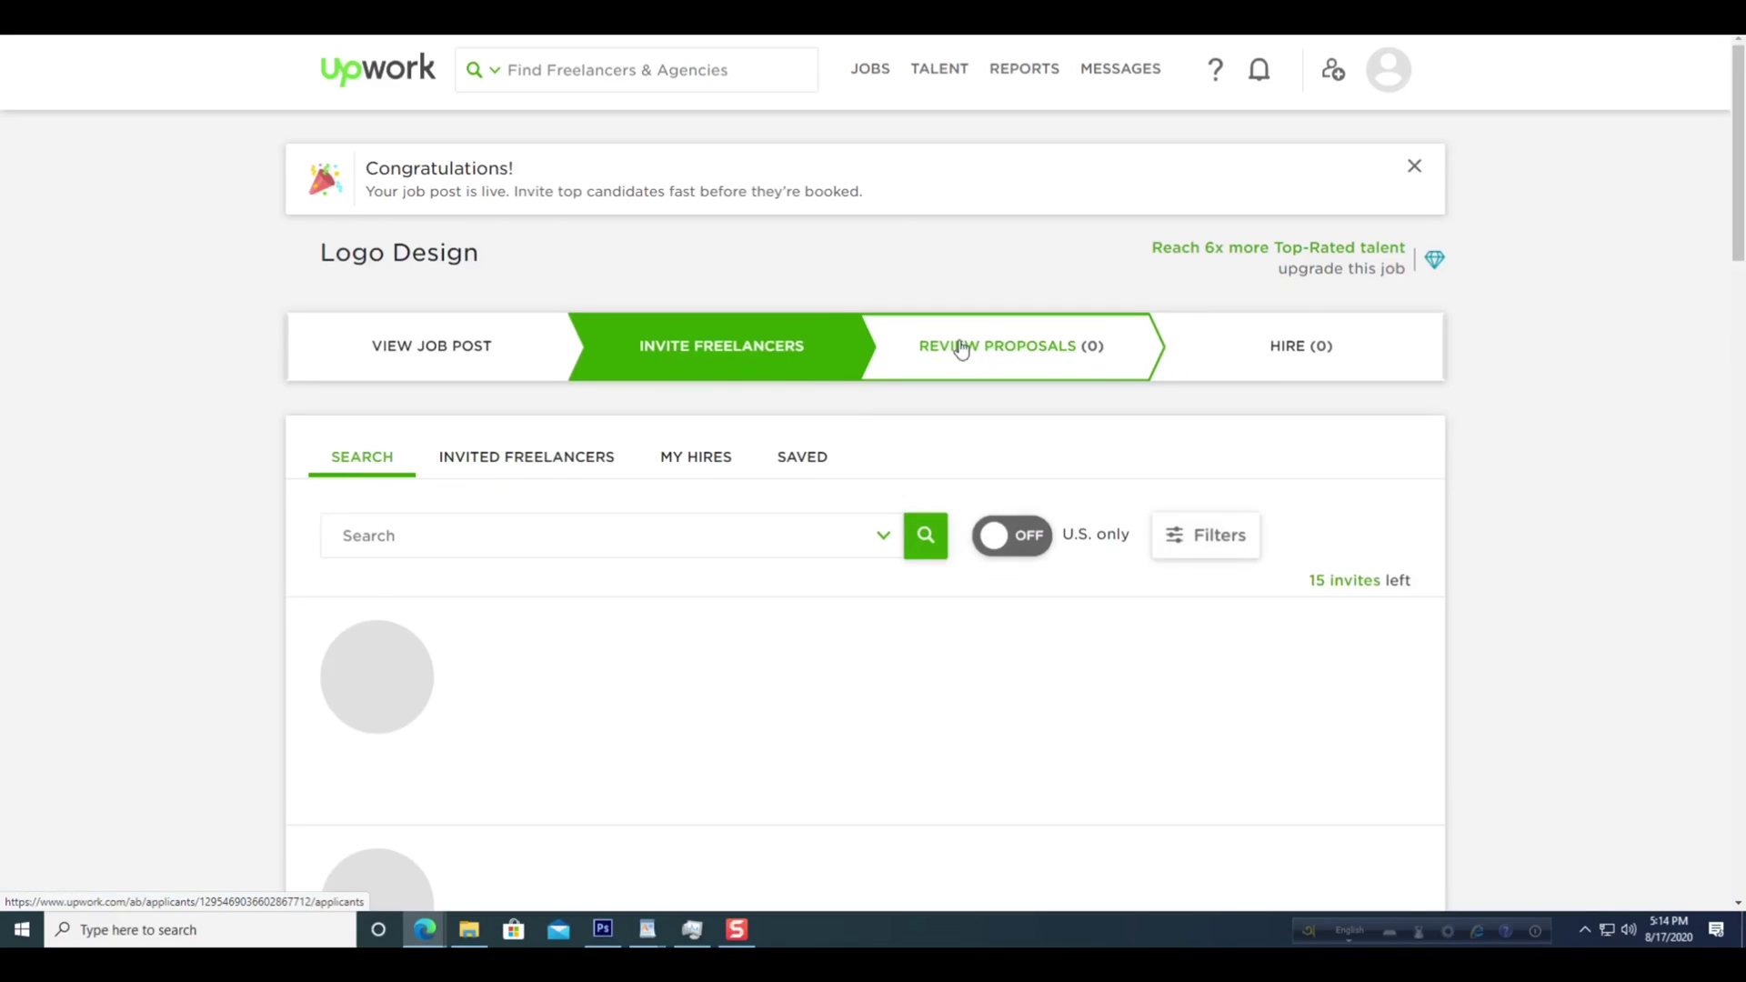
{"action": "left_click", "coordinate": [958, 346]}
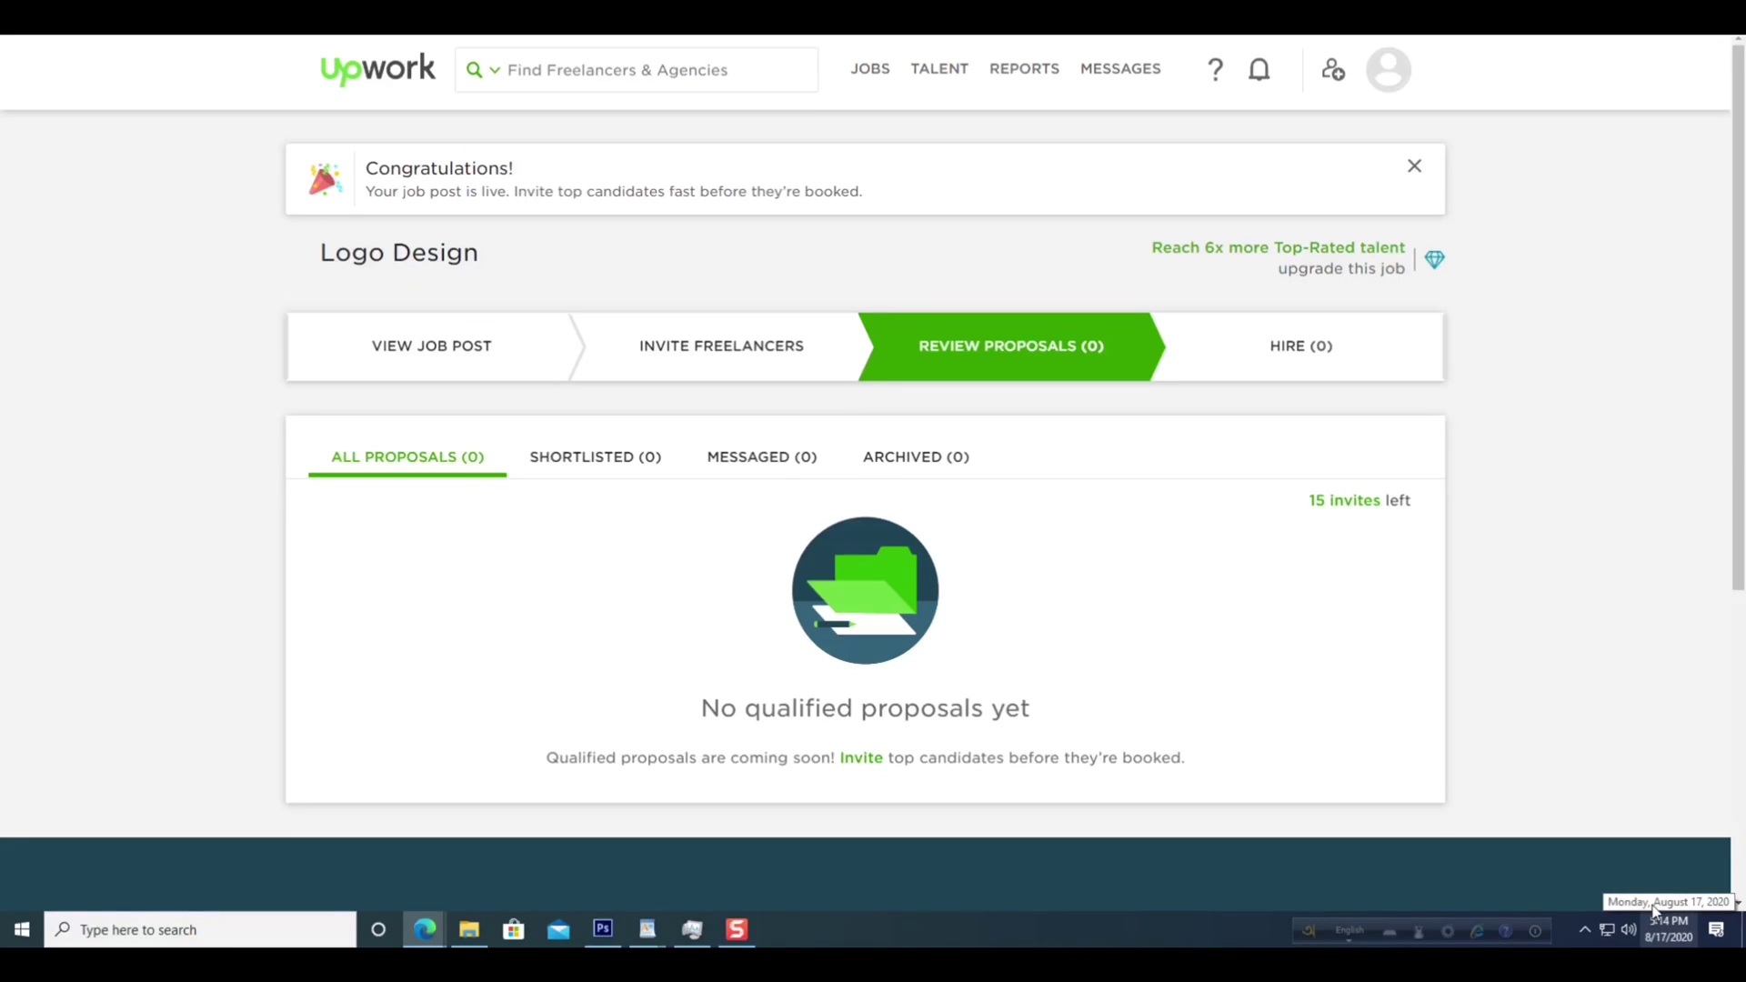
{"action": "left_click", "coordinate": [728, 356]}
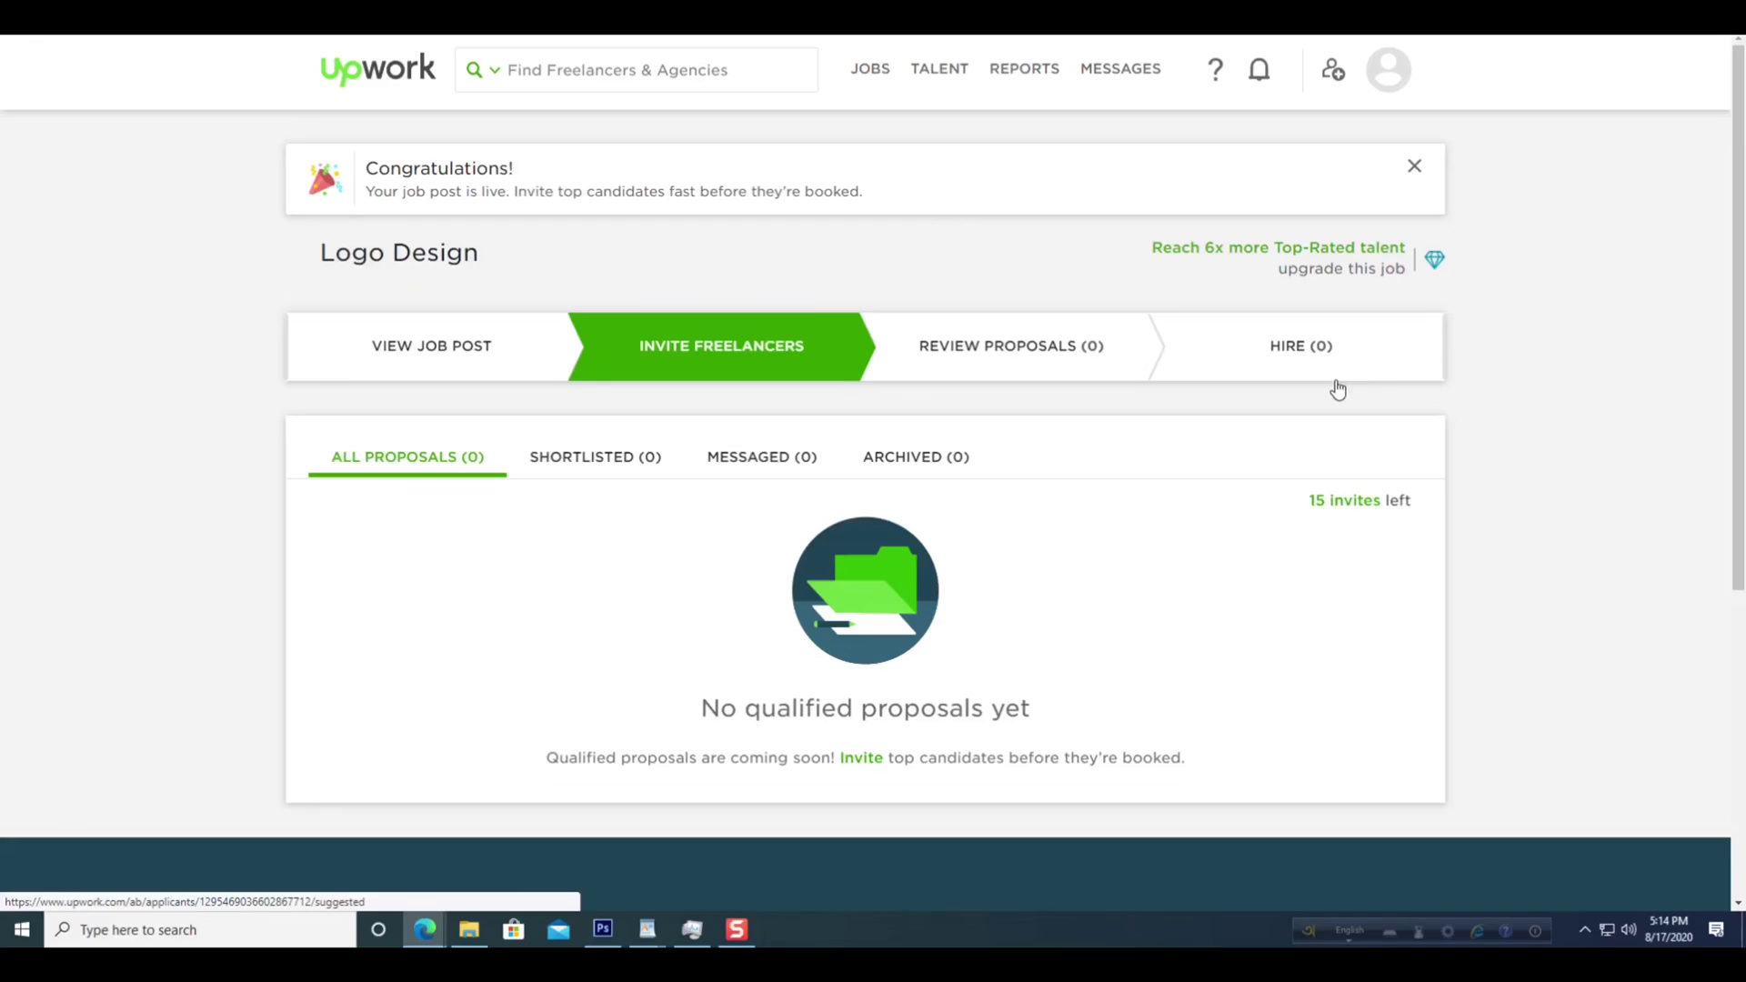
{"action": "left_click", "coordinate": [1092, 375]}
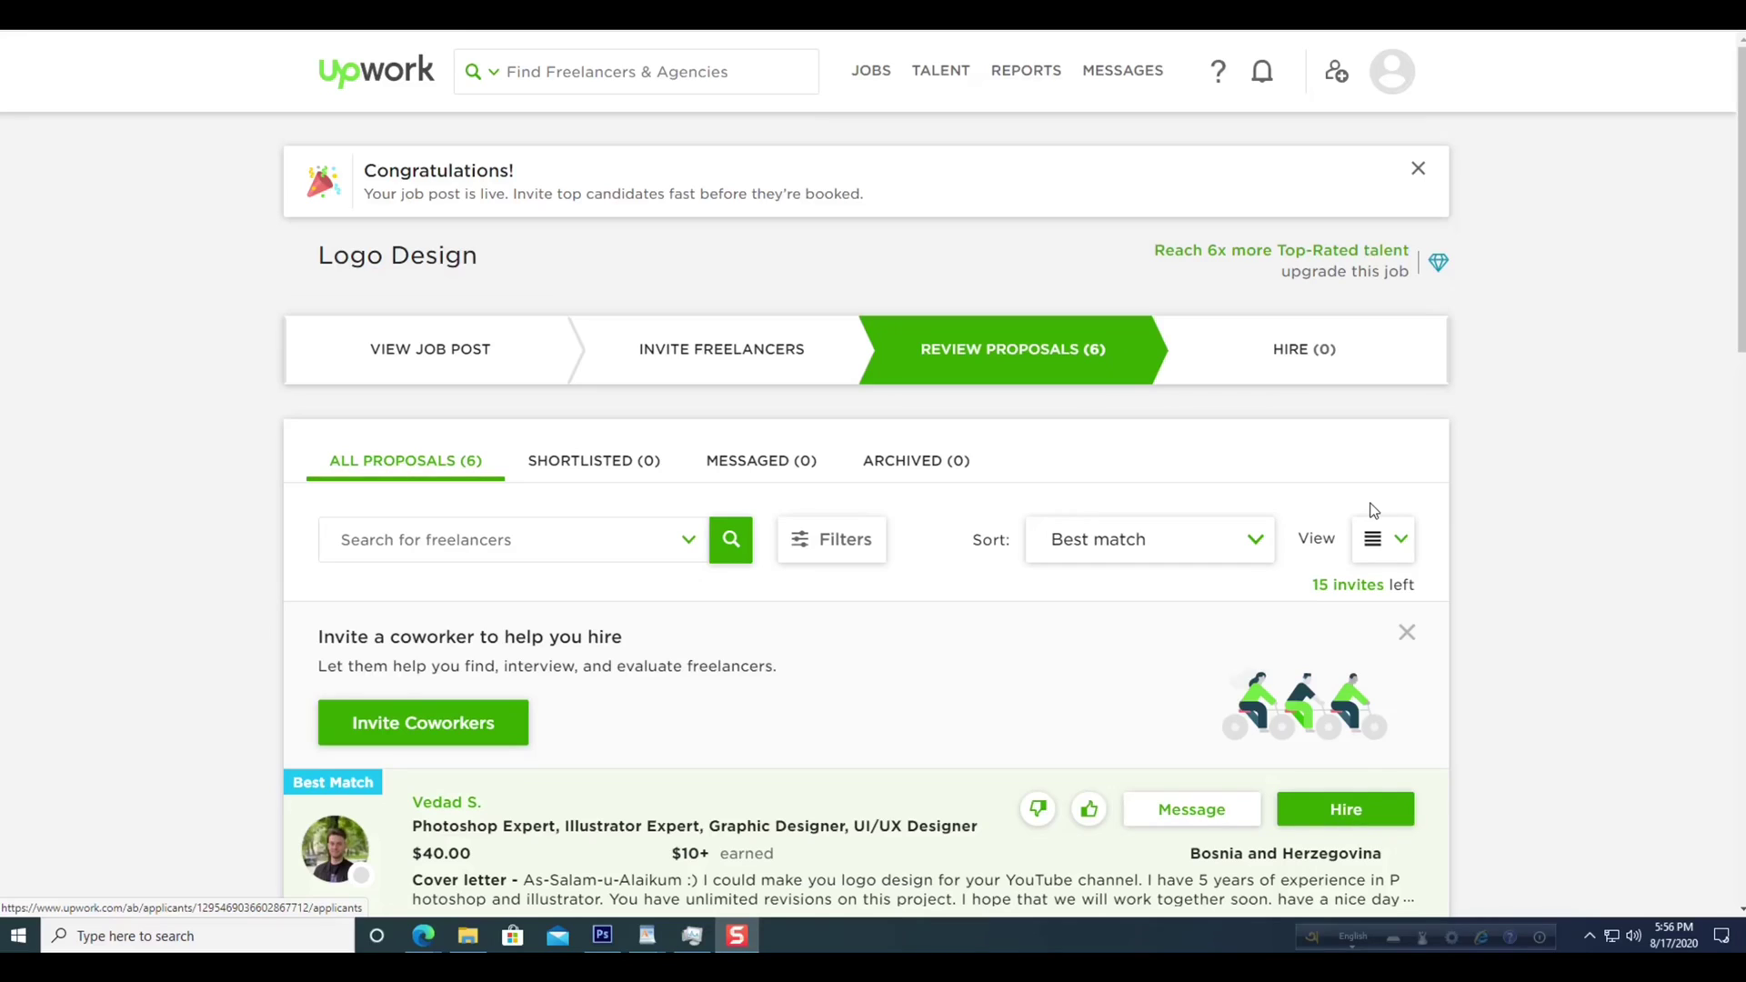
- Compare the received proposals by bid, earnings, job success, country and cover letter
{"action": "scroll", "coordinate": [995, 529], "scroll_direction": "down", "scroll_amount": 4}
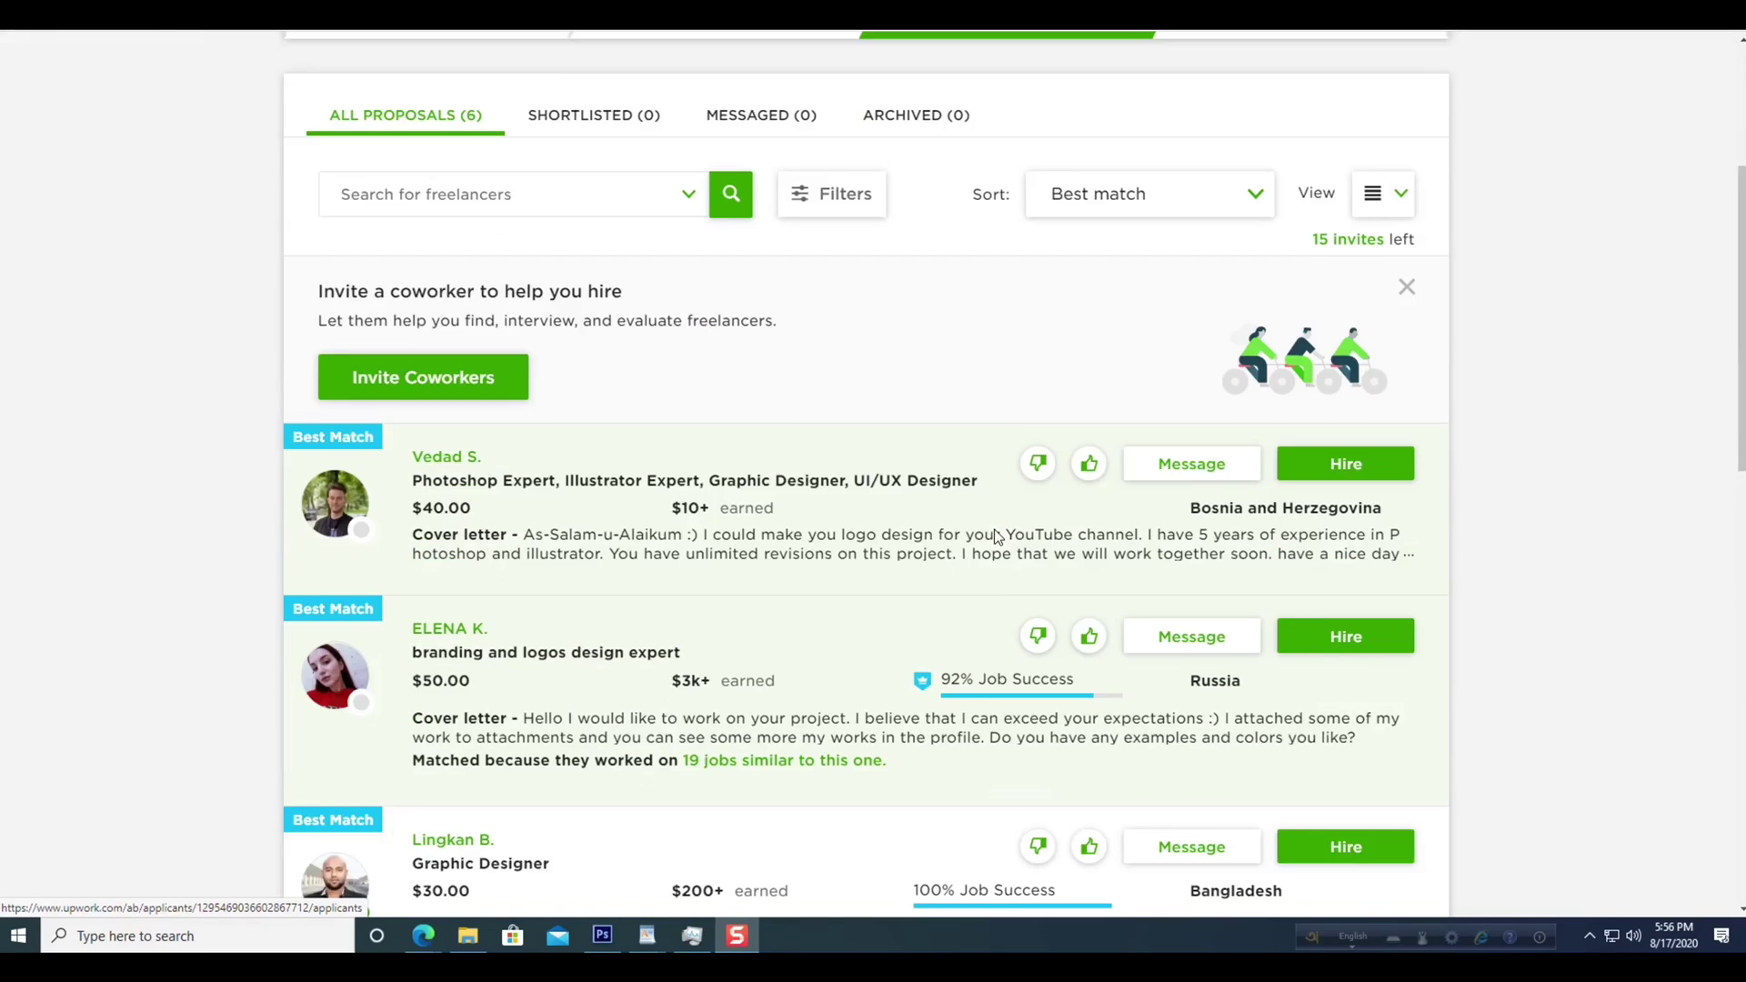
{"action": "scroll", "coordinate": [995, 529], "scroll_direction": "up", "scroll_amount": 2}
{"action": "scroll", "coordinate": [998, 528], "scroll_direction": "down", "scroll_amount": 5}
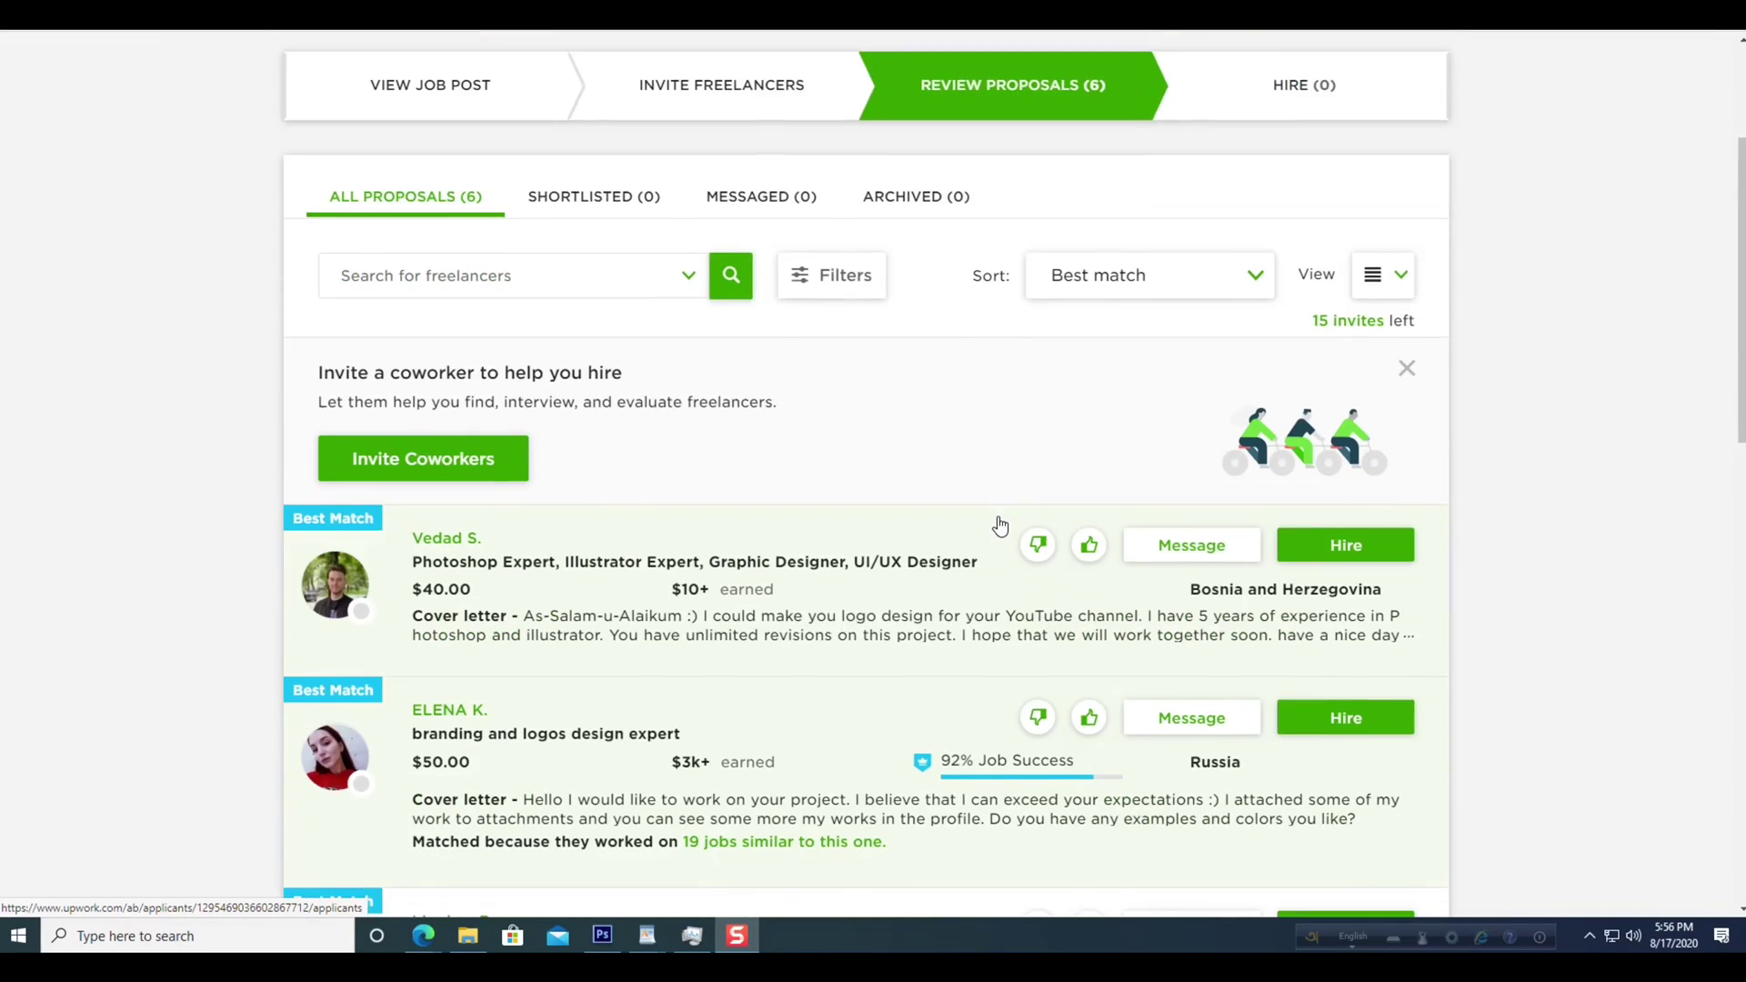
{"action": "scroll", "coordinate": [971, 545], "scroll_direction": "up", "scroll_amount": 5}
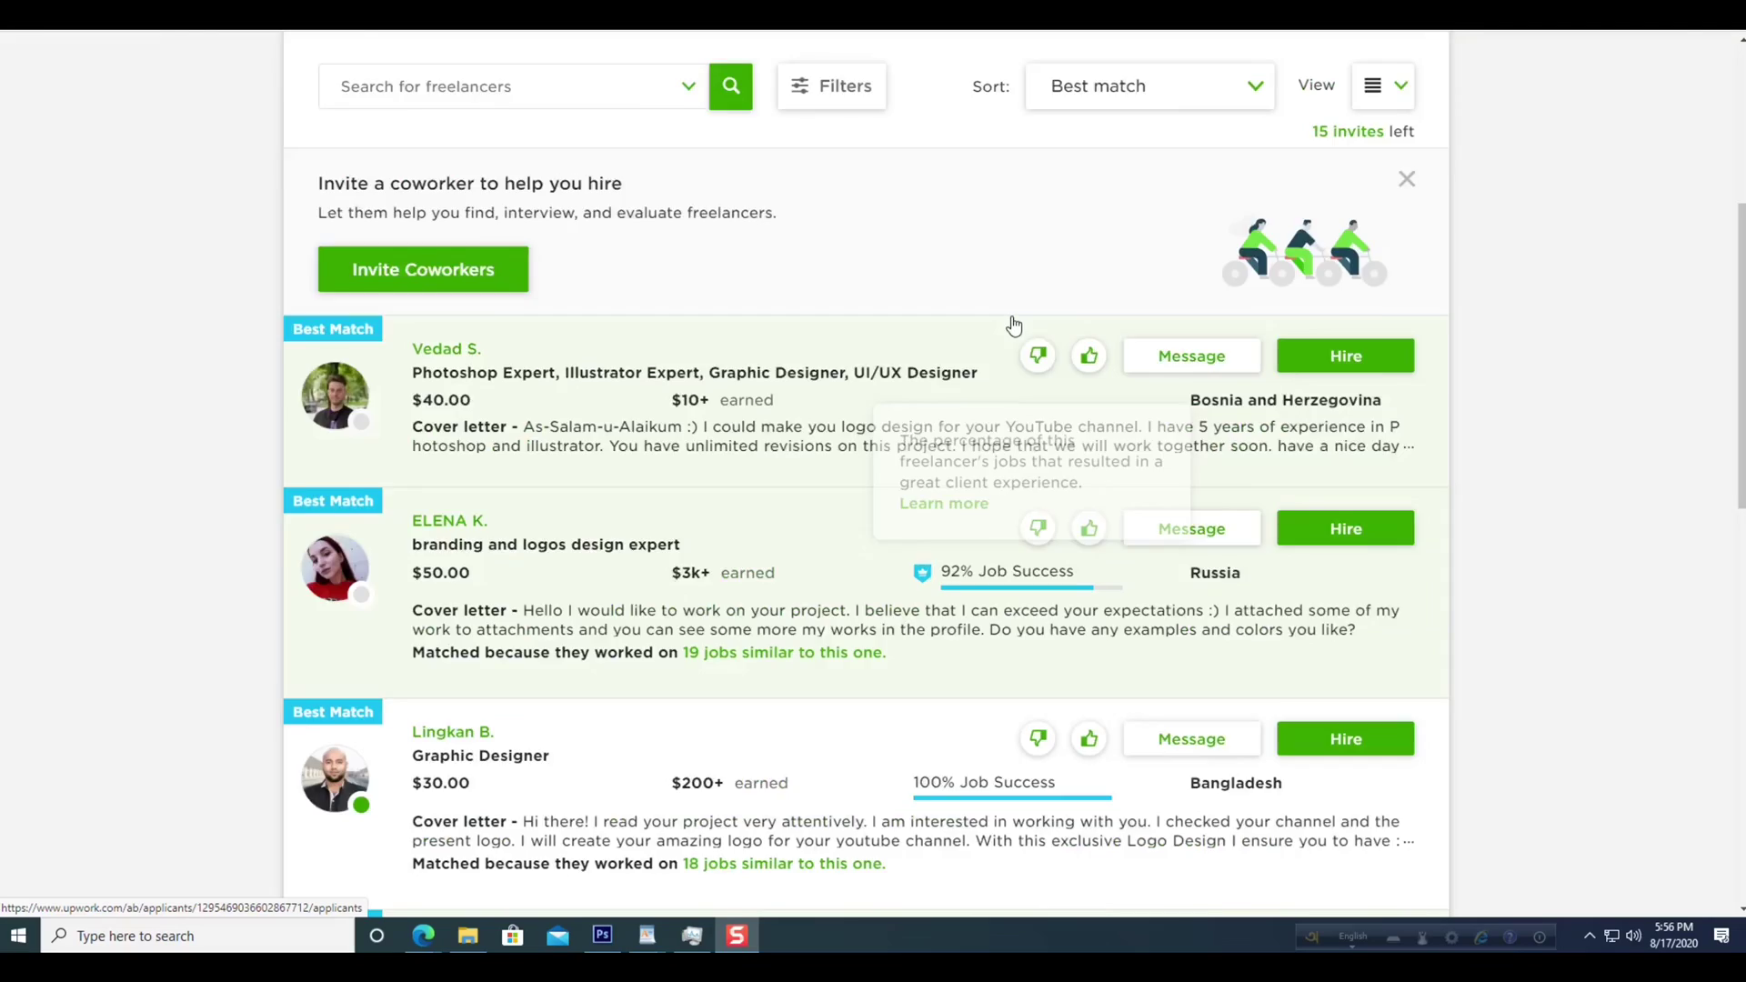
{"action": "scroll", "coordinate": [1065, 266], "scroll_direction": "down", "scroll_amount": 6}
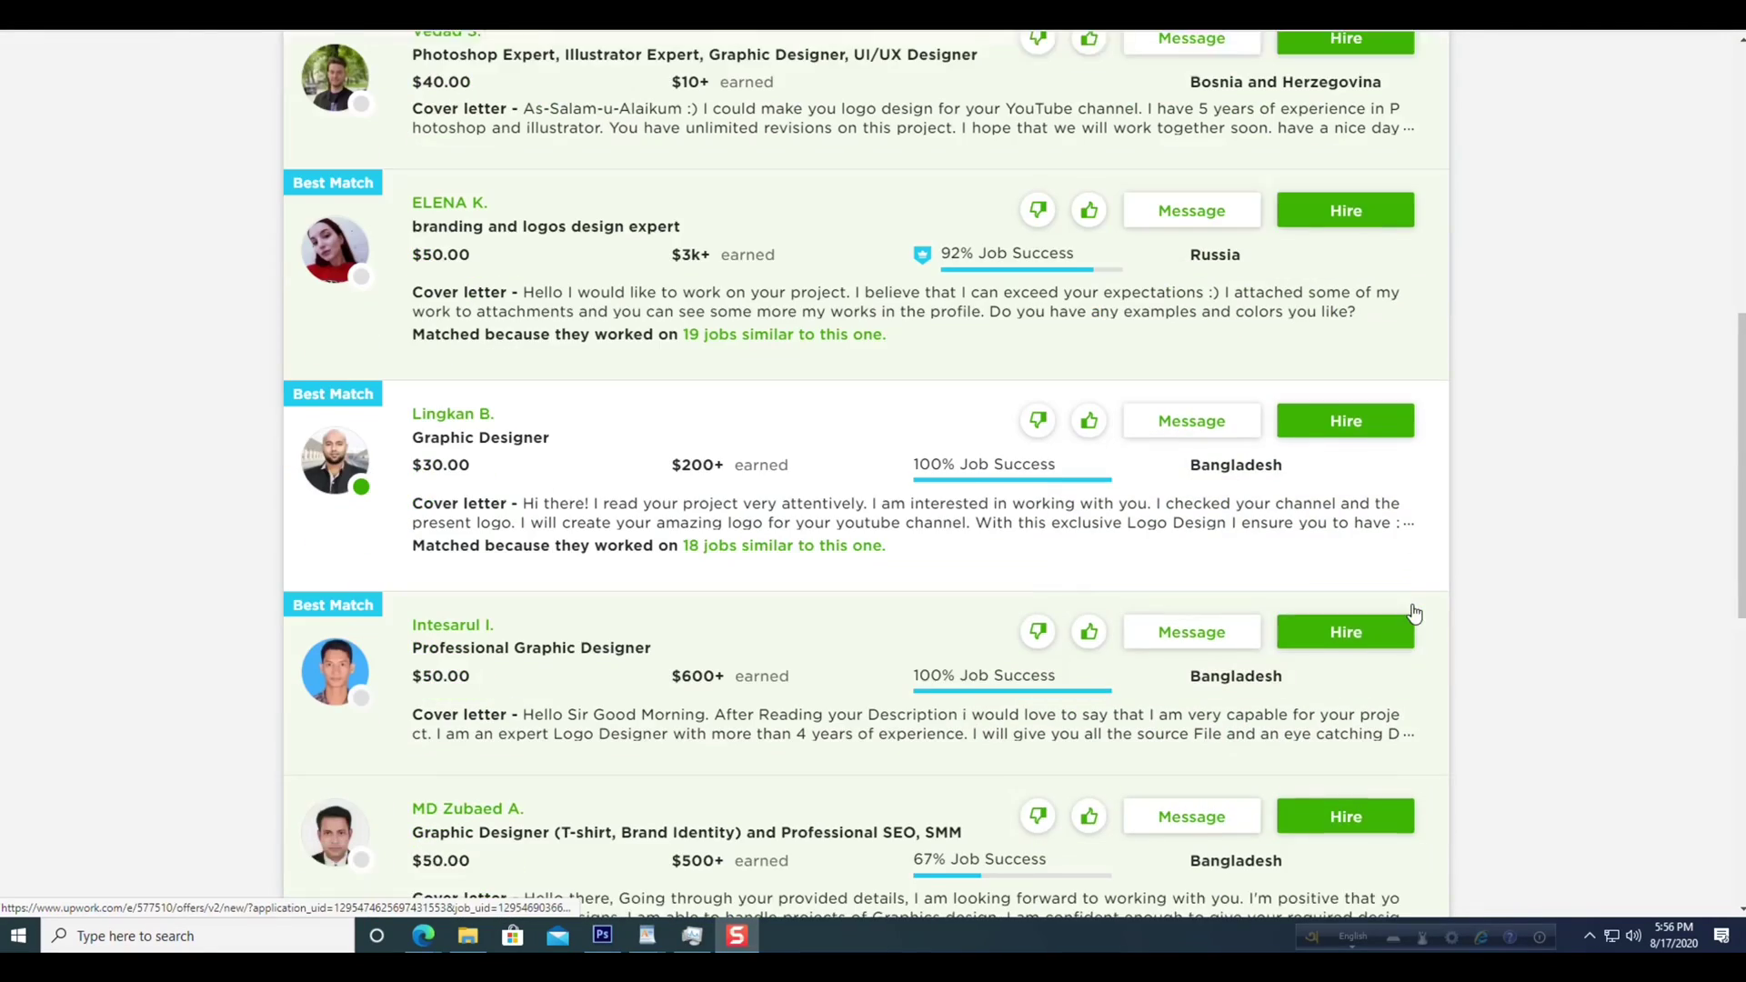
{"action": "scroll", "coordinate": [1090, 264], "scroll_direction": "down", "scroll_amount": 3}
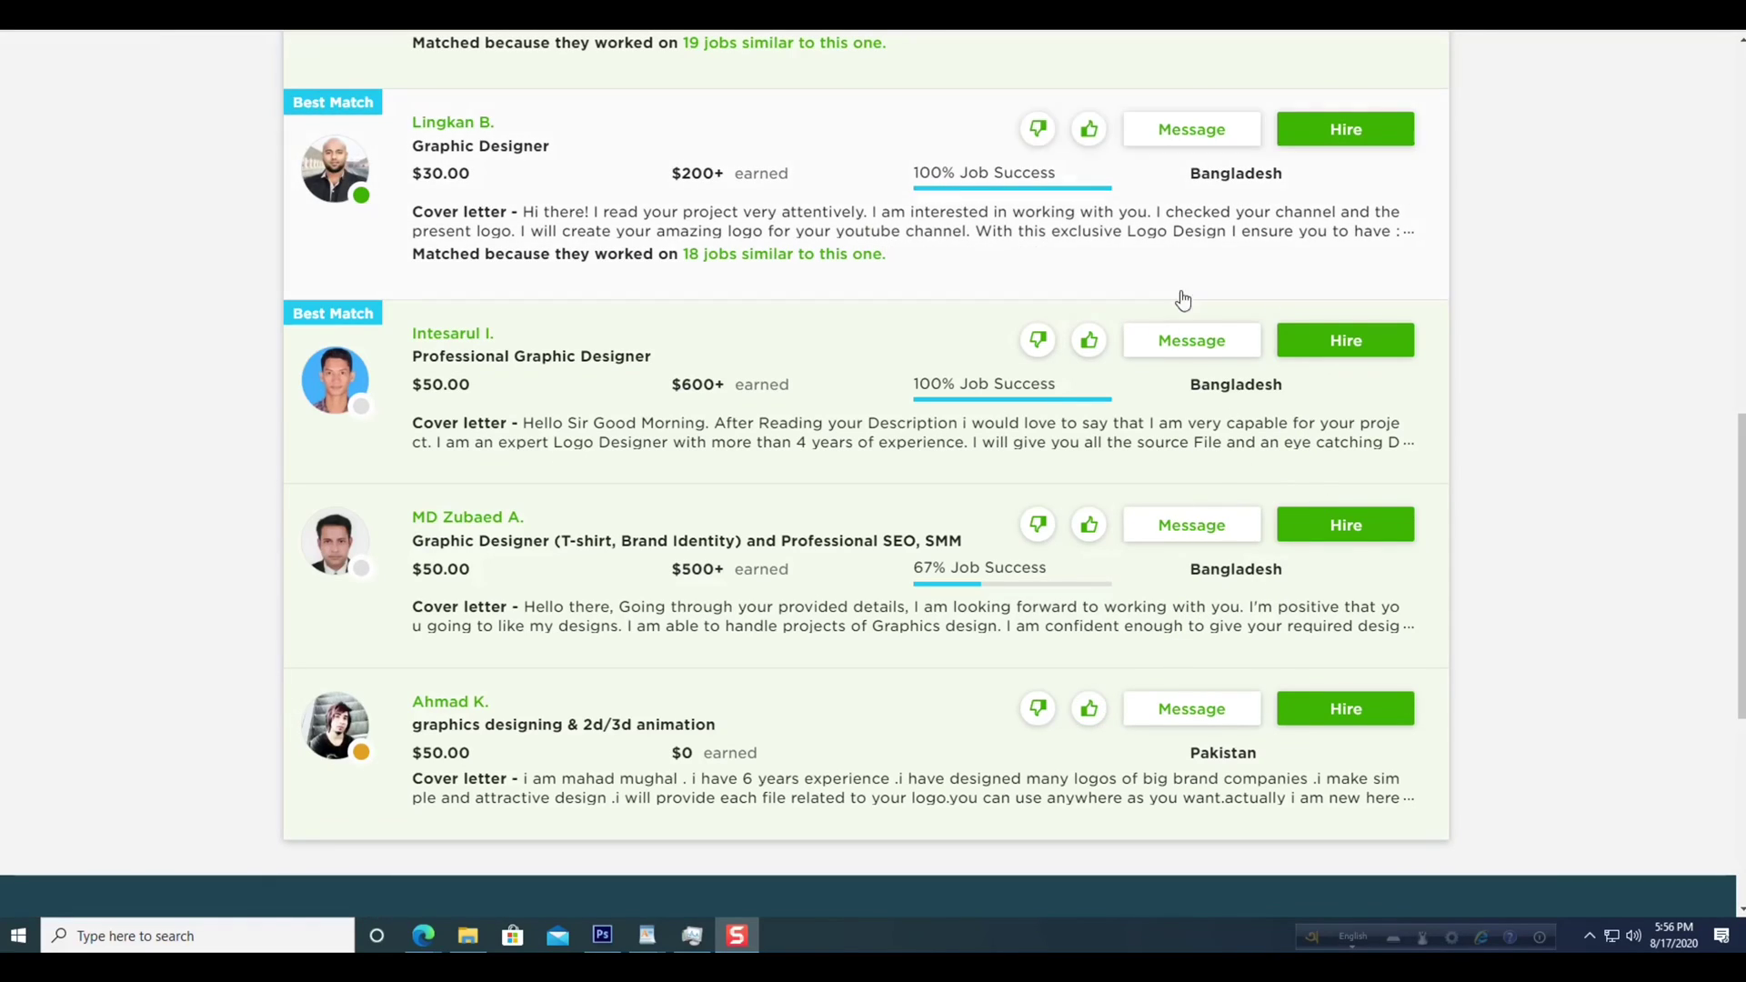
{"action": "scroll", "coordinate": [1093, 711], "scroll_direction": "down", "scroll_amount": 2}
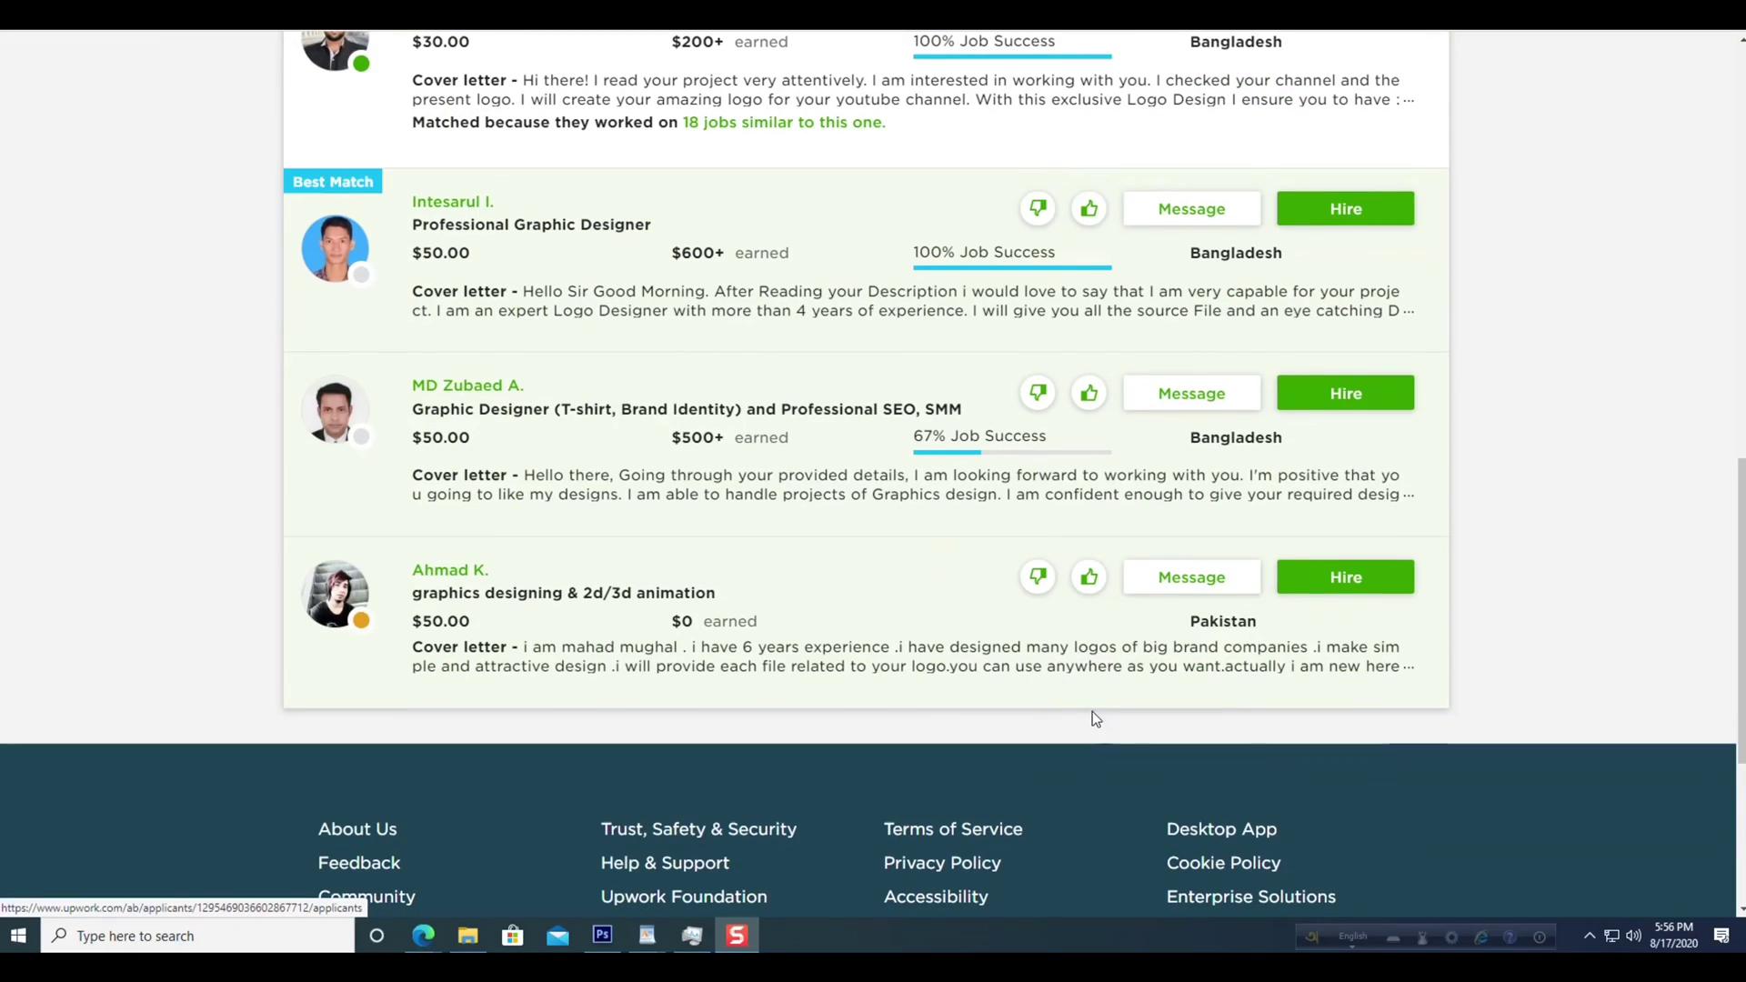
{"action": "scroll", "coordinate": [1241, 666], "scroll_direction": "up", "scroll_amount": 2}
{"action": "scroll", "coordinate": [1218, 615], "scroll_direction": "up", "scroll_amount": 4}
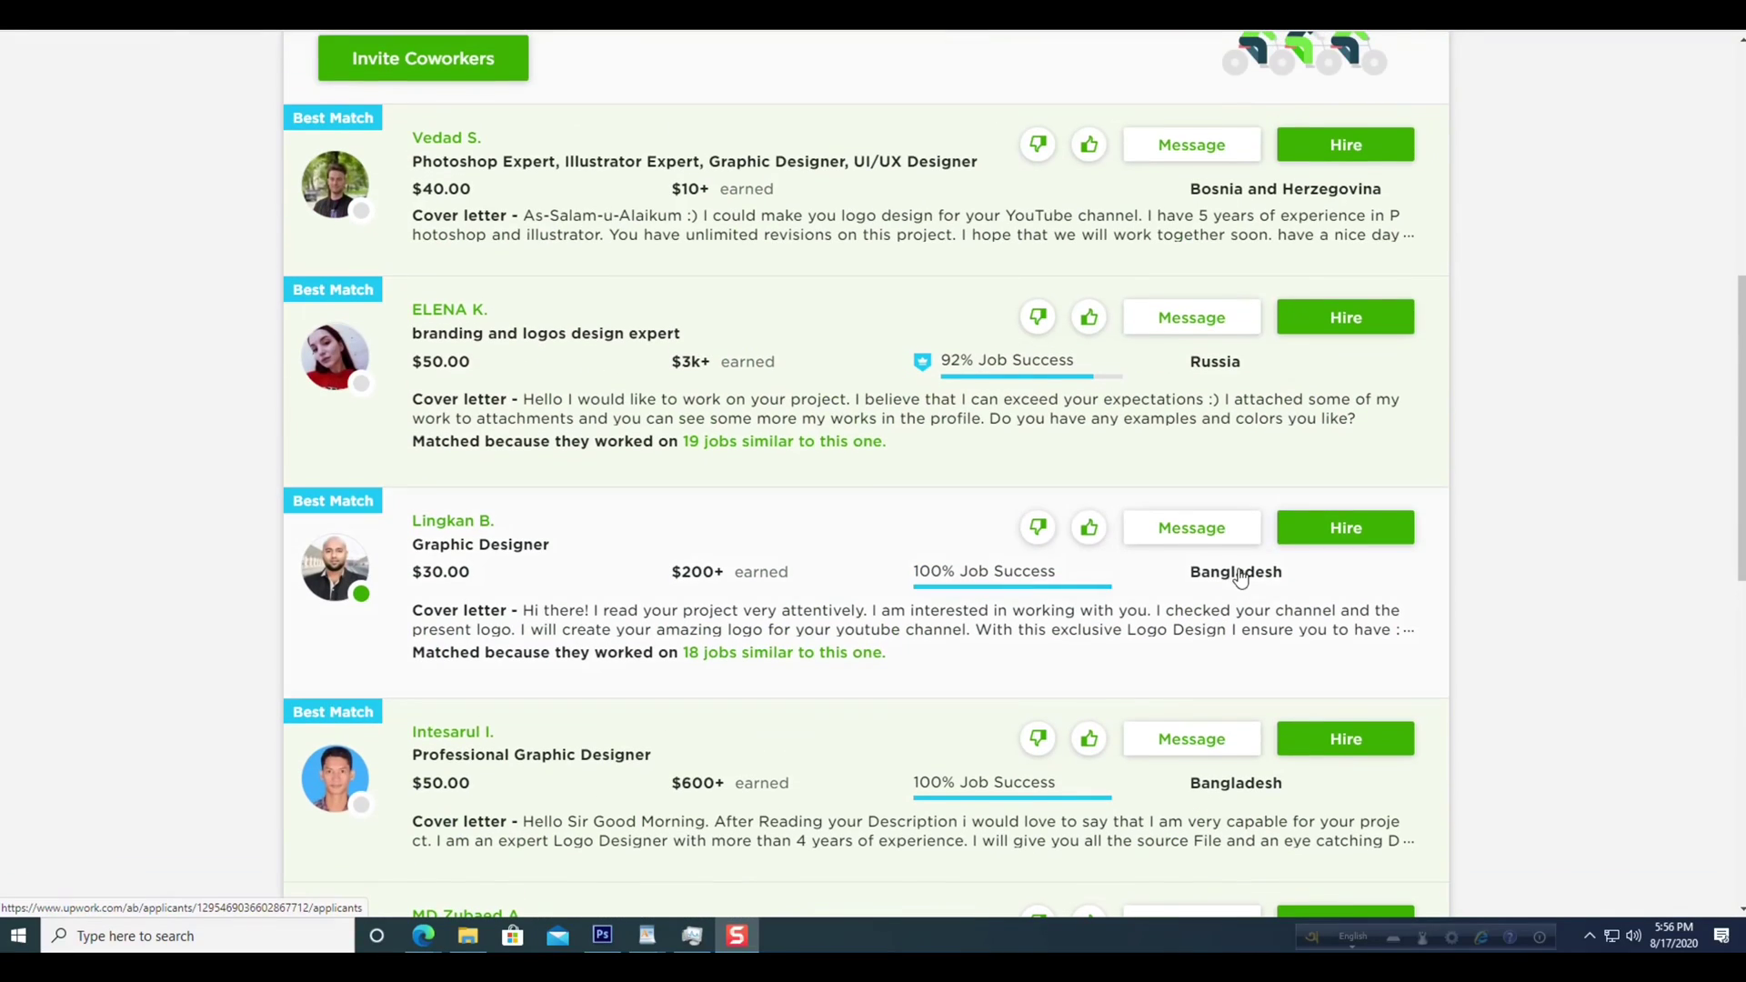
{"action": "scroll", "coordinate": [1195, 387], "scroll_direction": "up", "scroll_amount": 4}
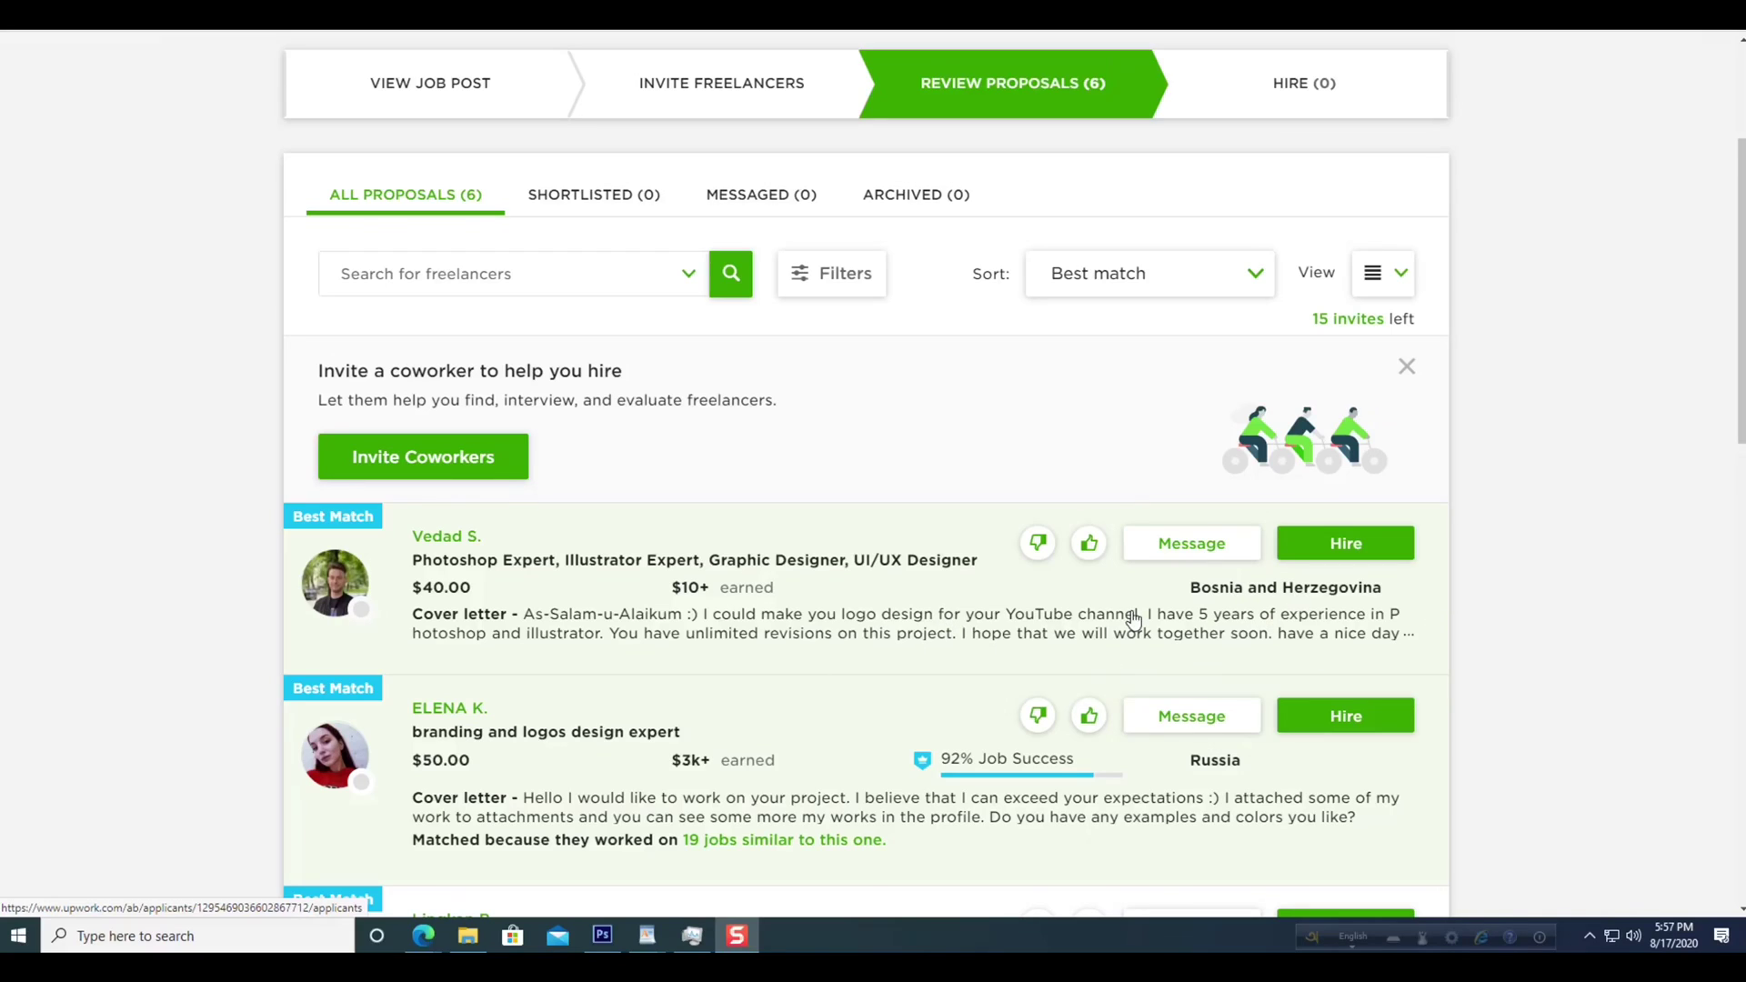
{"action": "scroll", "coordinate": [902, 715], "scroll_direction": "down", "scroll_amount": 4}
{"action": "scroll", "coordinate": [701, 790], "scroll_direction": "down", "scroll_amount": 7}
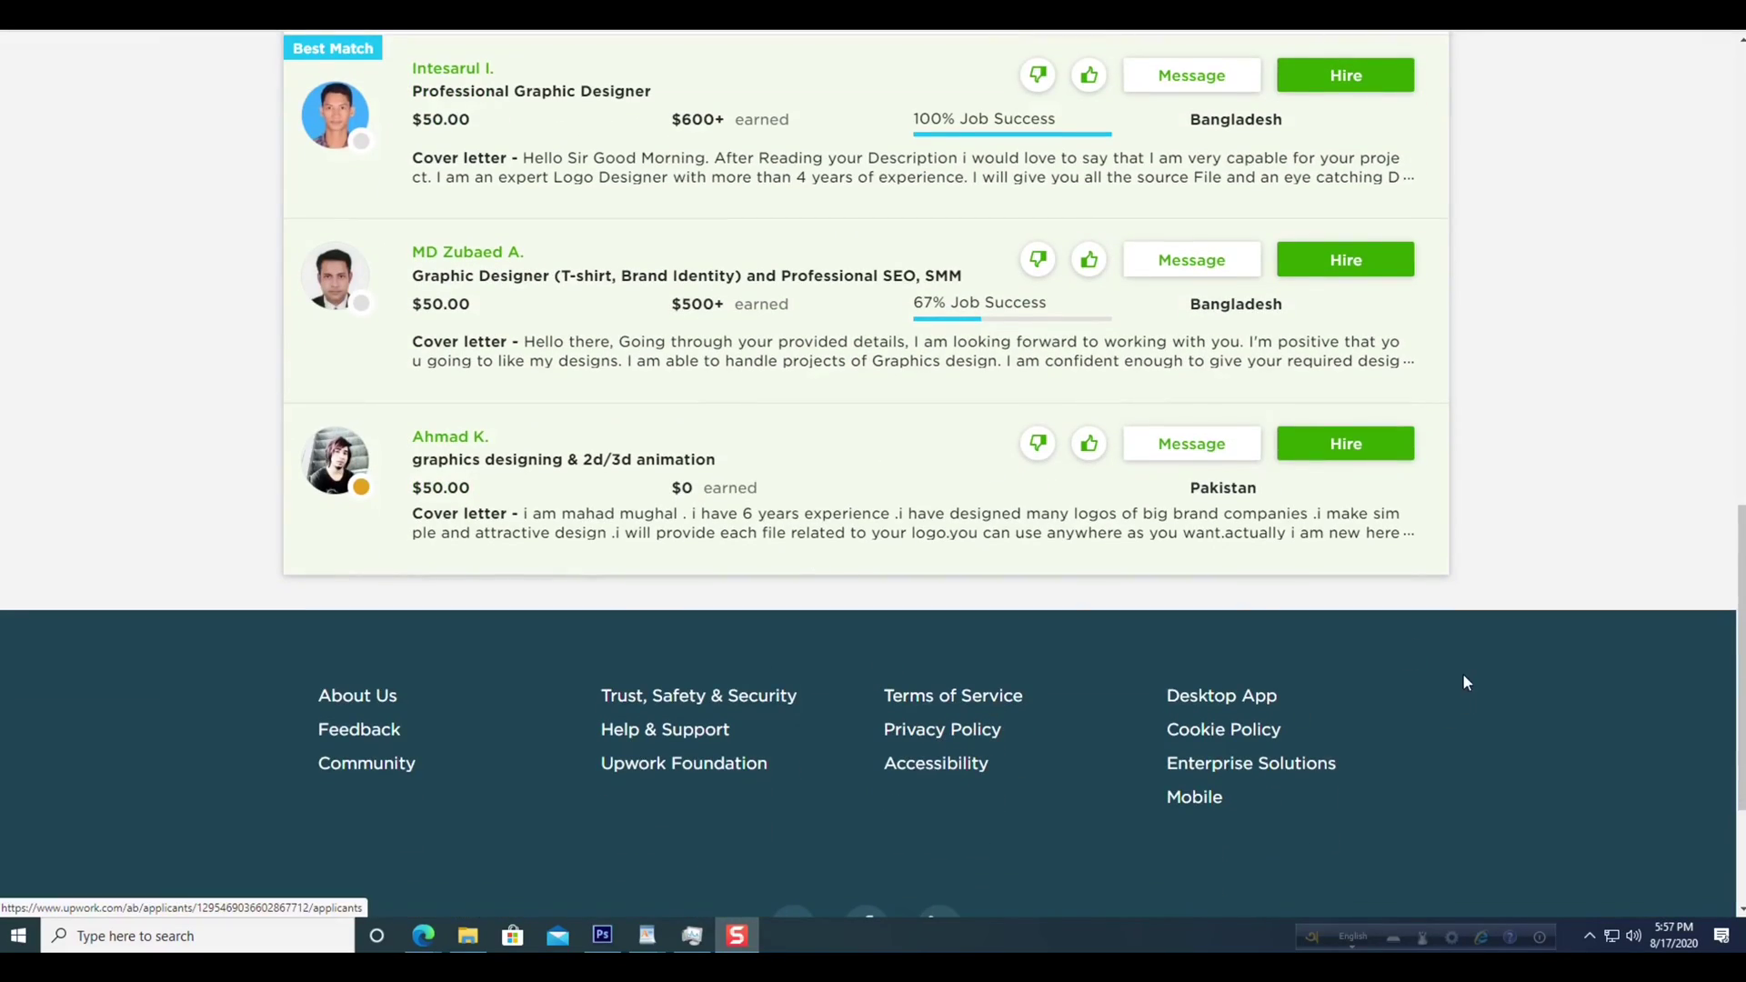
{"action": "scroll", "coordinate": [1360, 561], "scroll_direction": "up", "scroll_amount": 4}
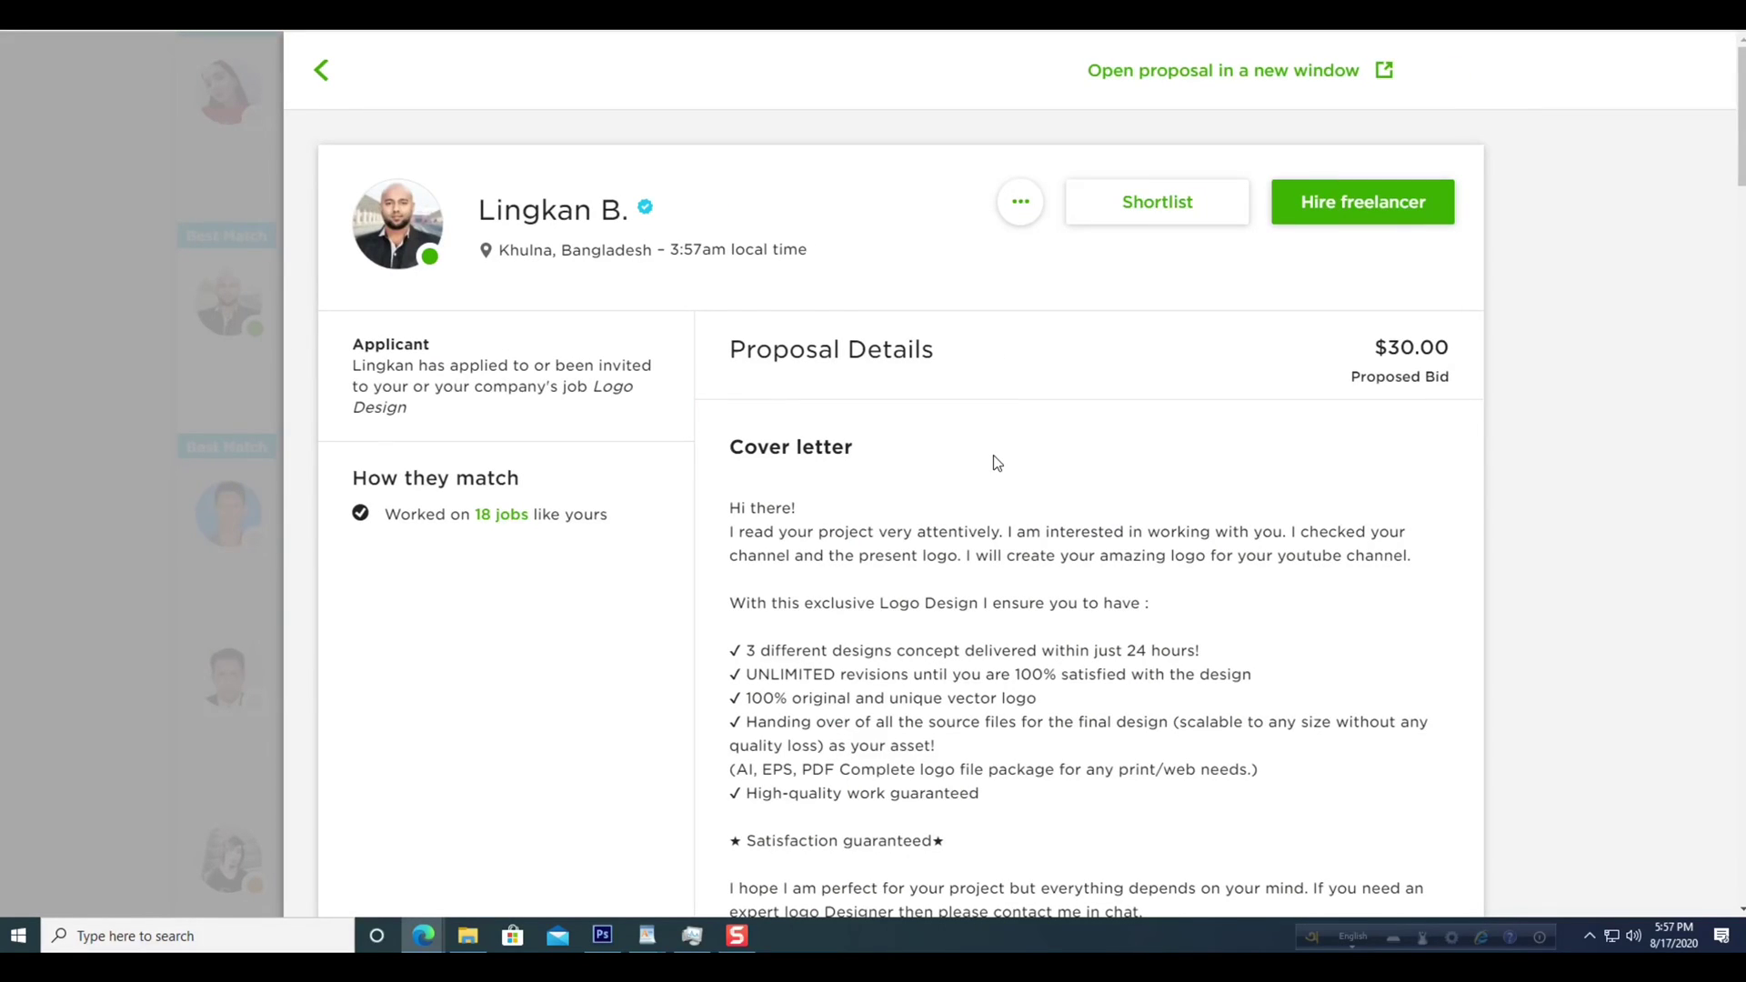
- Read the full cover letter in the $30.00 proposal from the graphic designer in Bangladesh
{"action": "scroll", "coordinate": [991, 471], "scroll_direction": "down", "scroll_amount": 2}
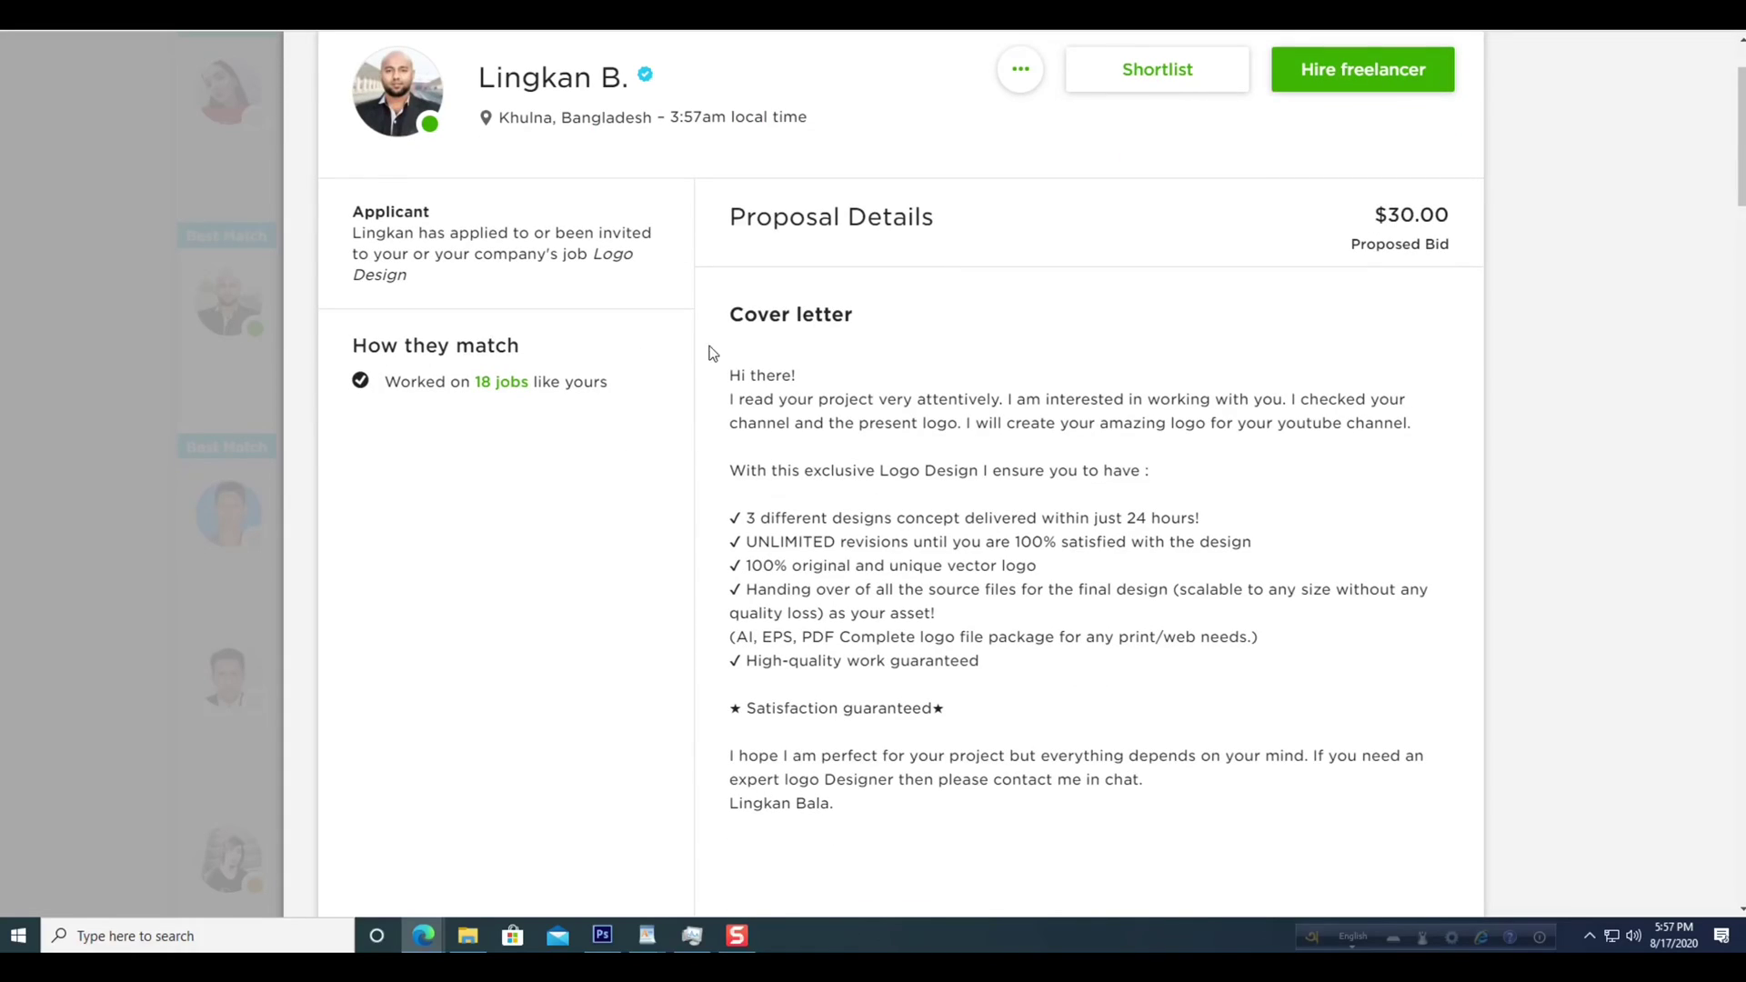
{"action": "left_click_drag", "start_coordinate": [732, 370], "coordinate": [1009, 793]}
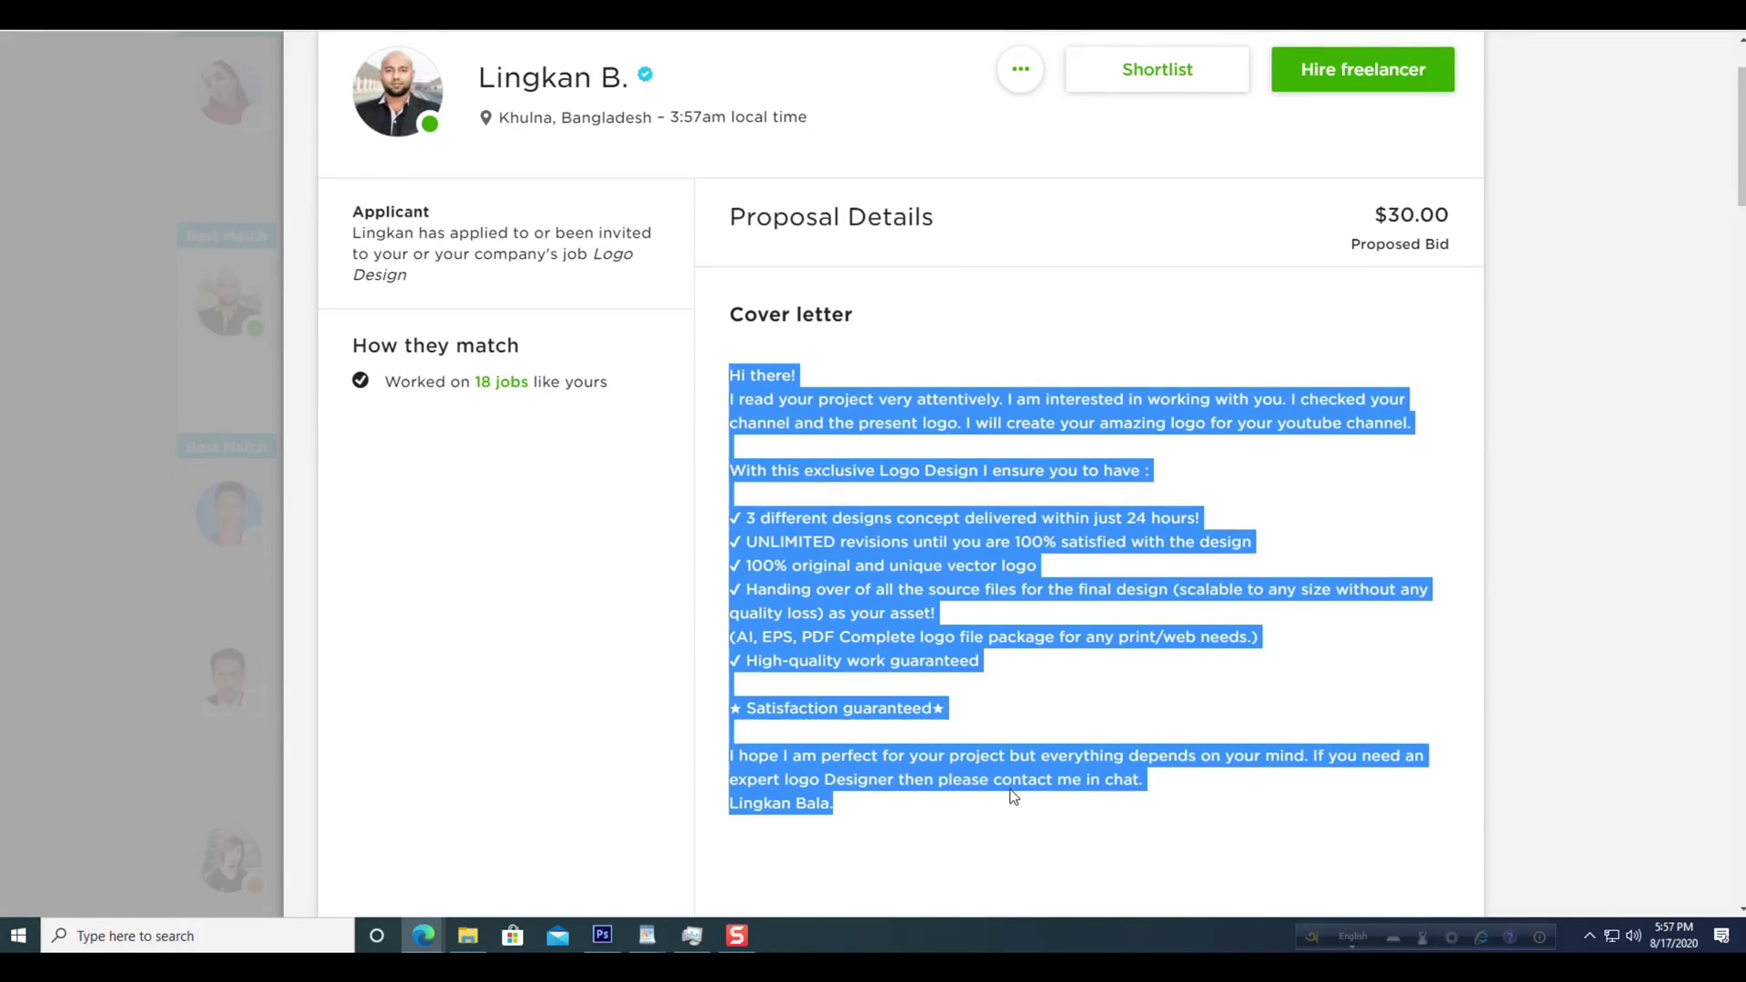
{"action": "scroll", "coordinate": [931, 652], "scroll_direction": "down", "scroll_amount": 1}
{"action": "scroll", "coordinate": [931, 652], "scroll_direction": "down", "scroll_amount": 2}
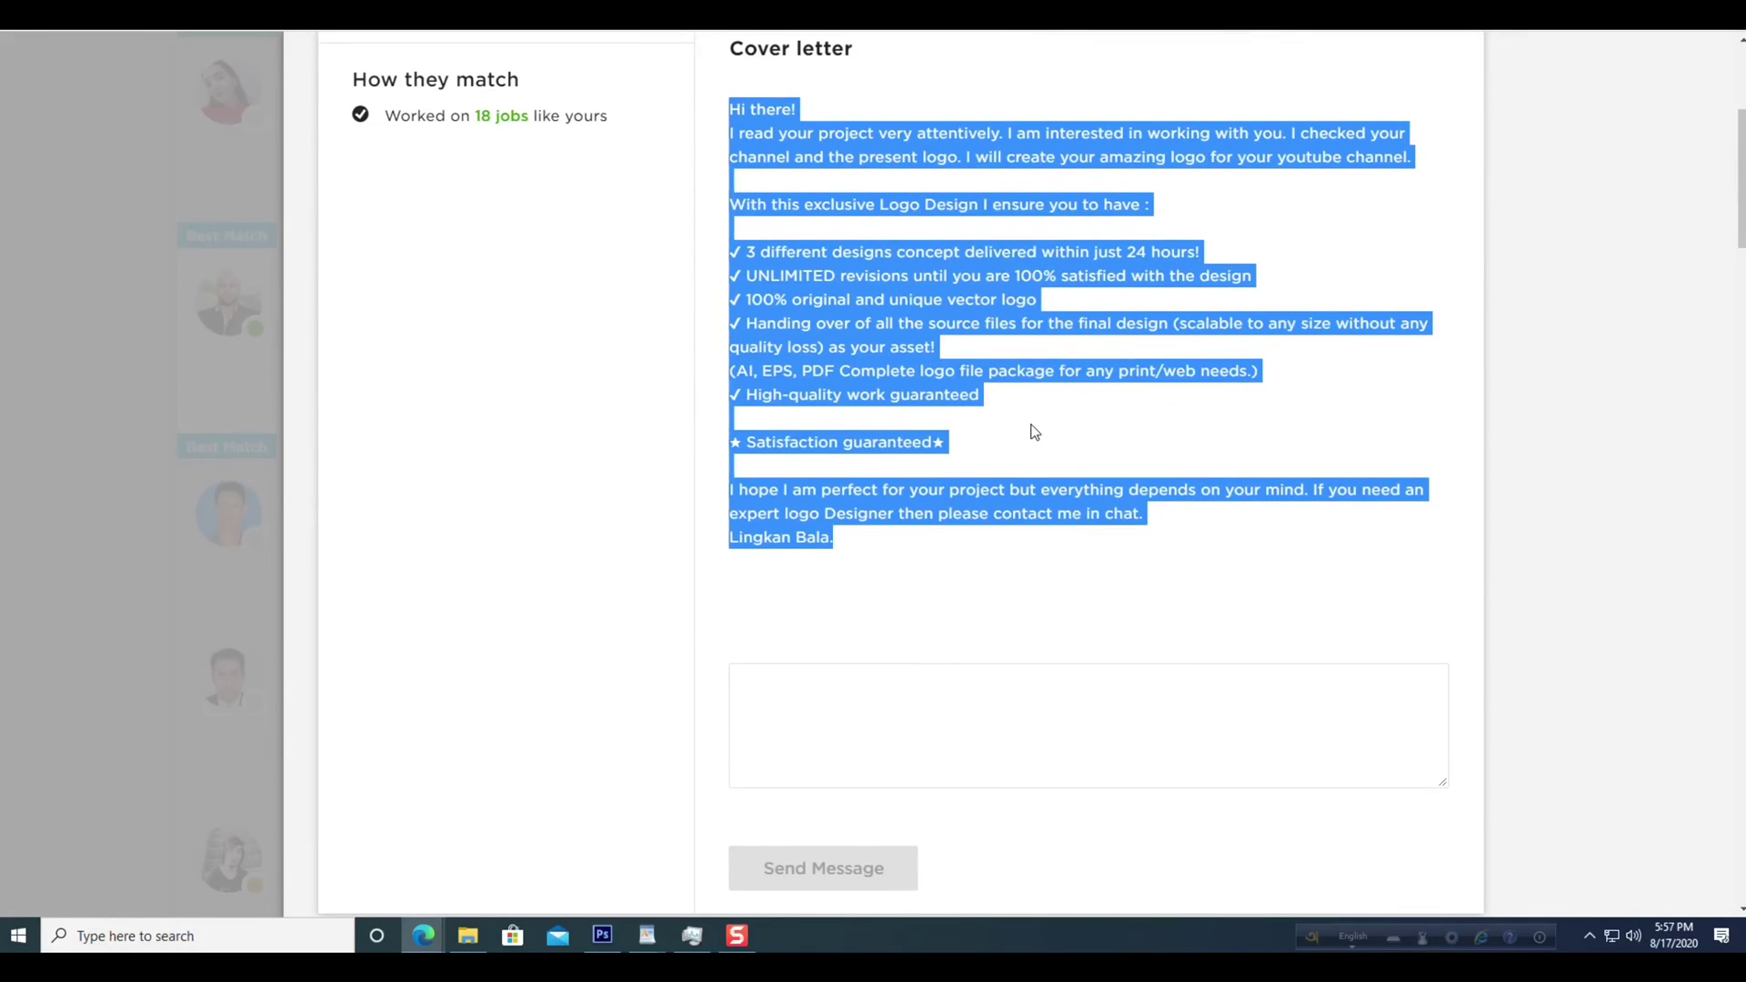
{"action": "left_click", "coordinate": [1076, 397]}
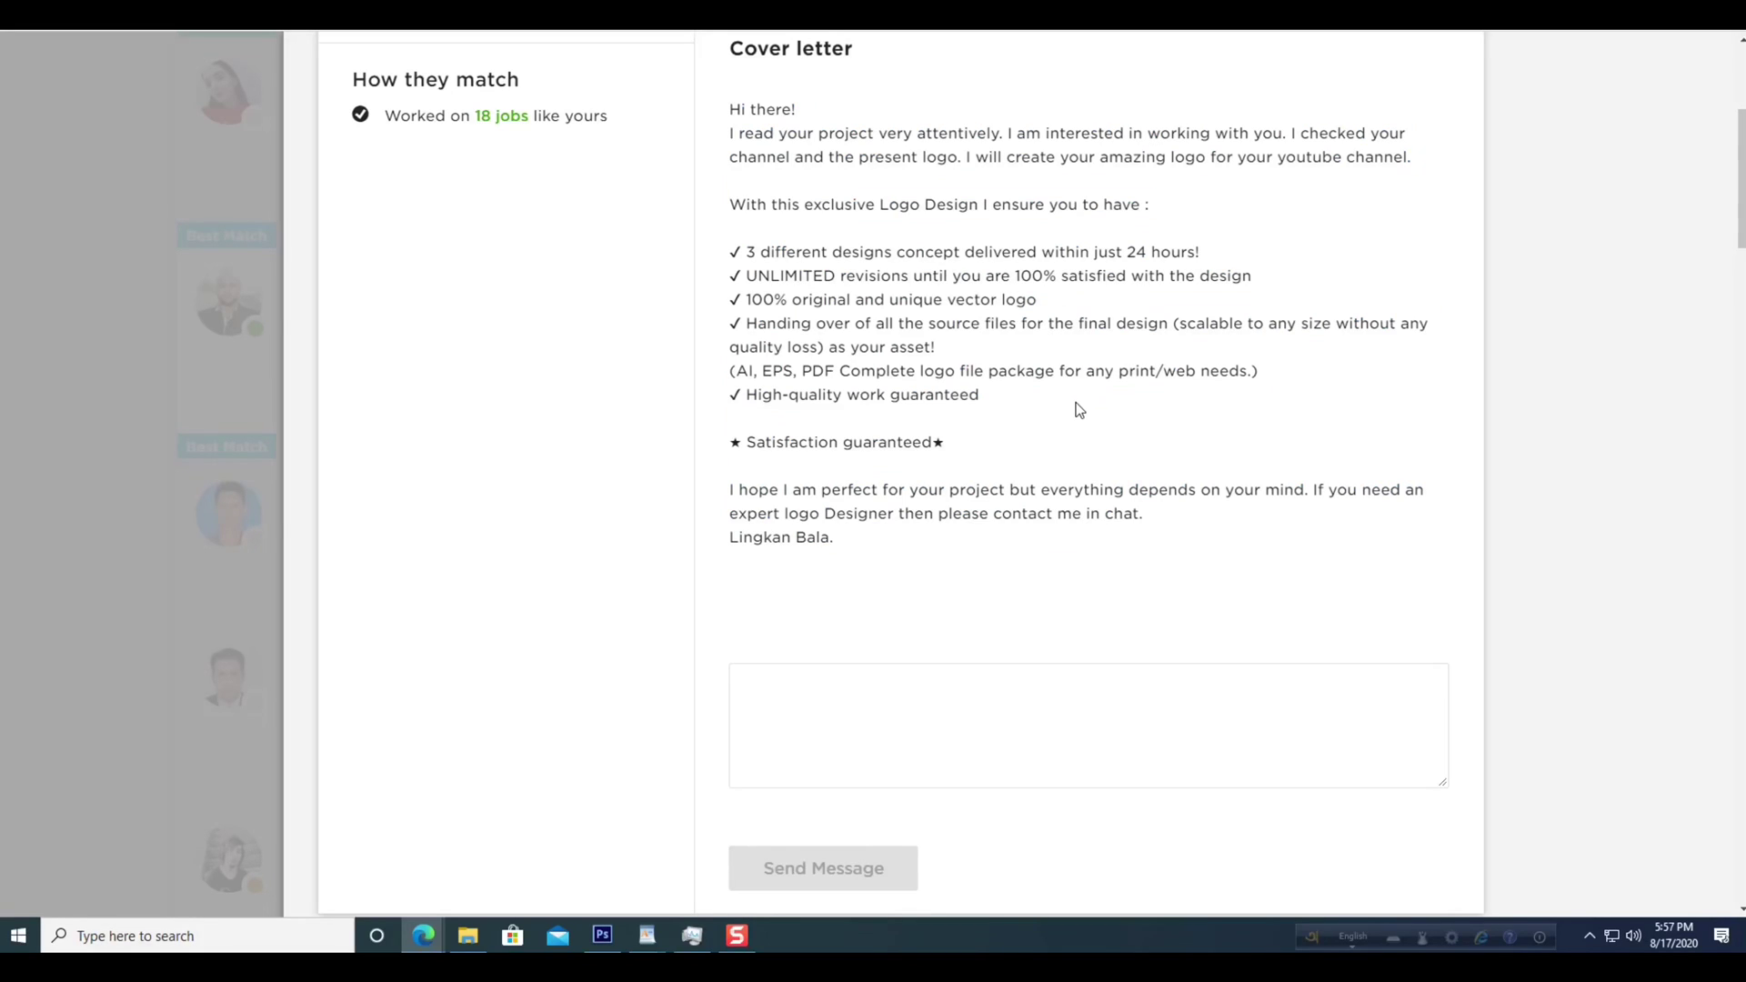
- Examine the applicant's profile overview, job statistics and client reviews in the work history
{"action": "scroll", "coordinate": [1096, 437], "scroll_direction": "down", "scroll_amount": 15}
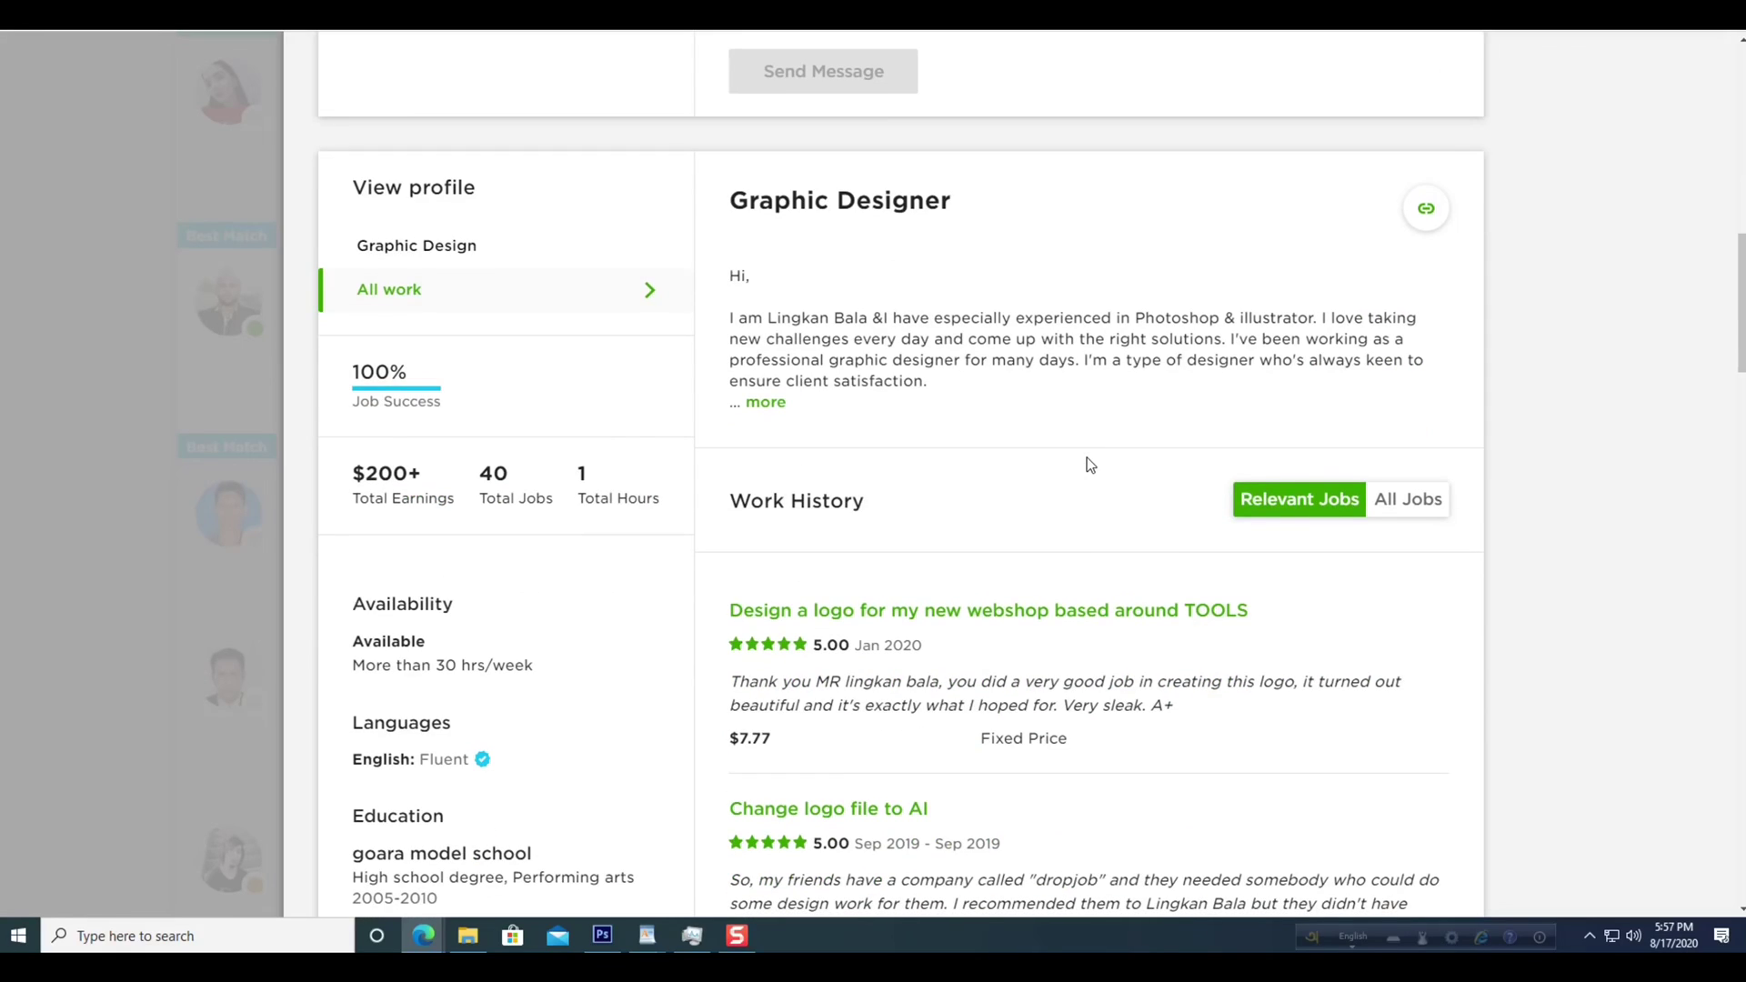
{"action": "scroll", "coordinate": [912, 394], "scroll_direction": "up", "scroll_amount": 5}
{"action": "scroll", "coordinate": [637, 318], "scroll_direction": "down", "scroll_amount": 3}
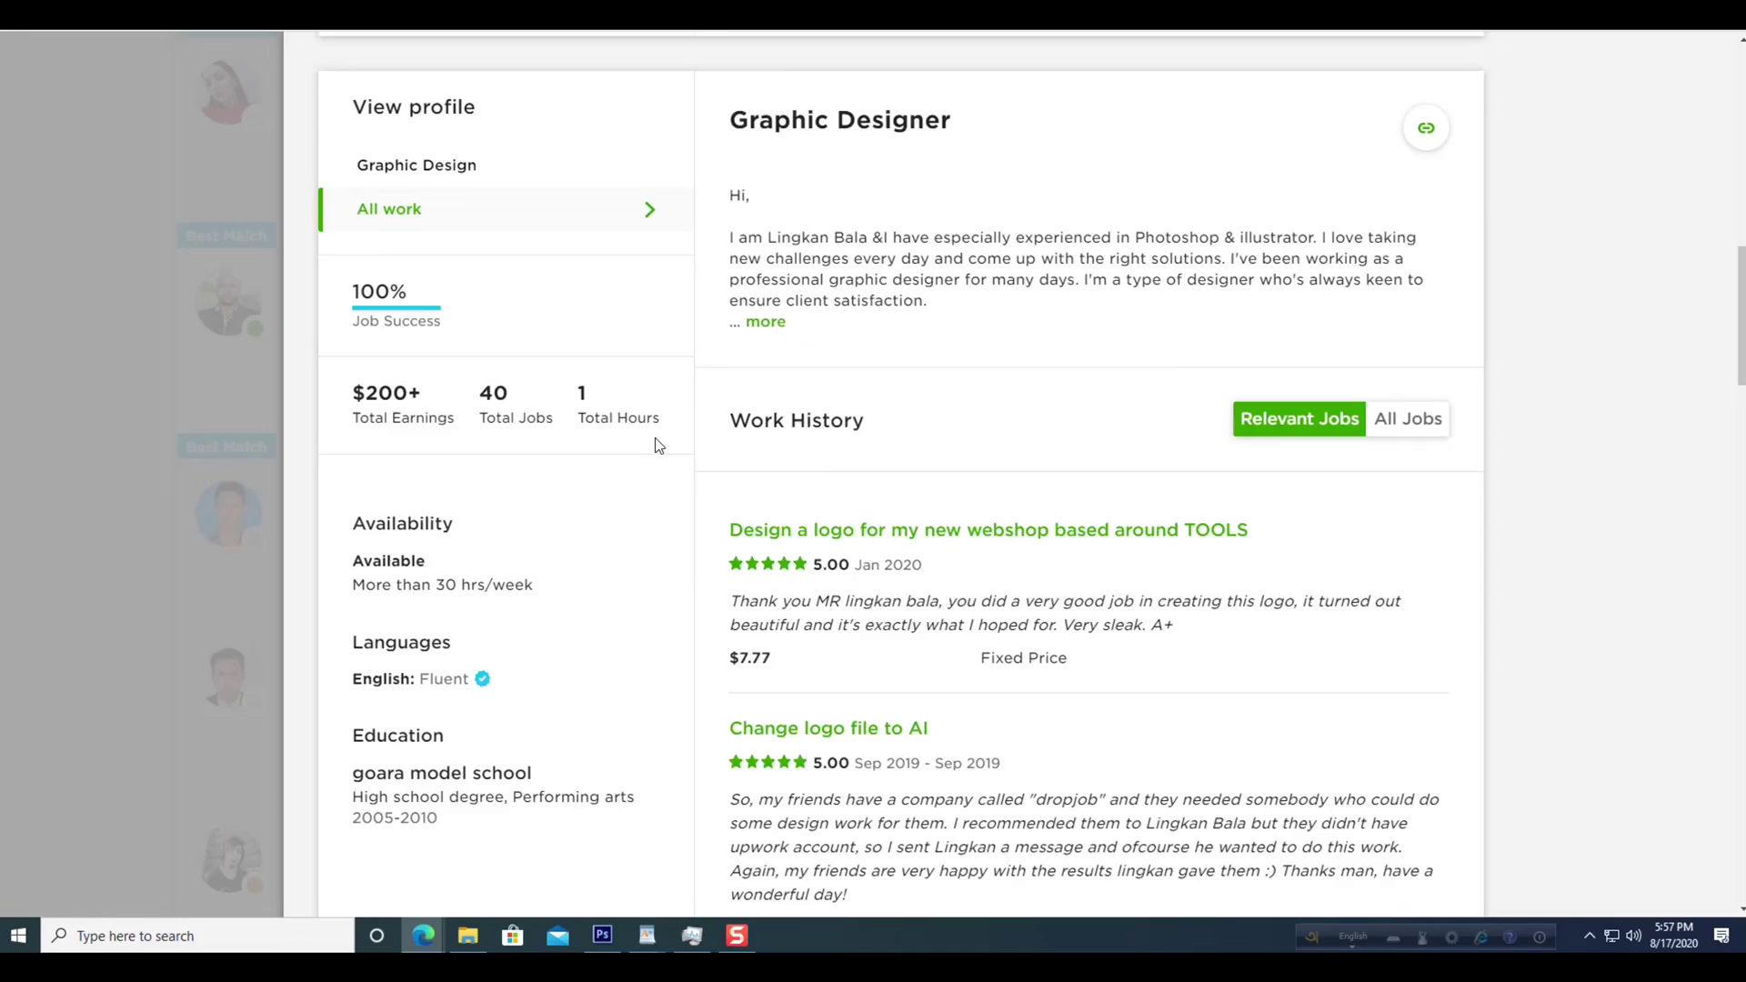
{"action": "left_click_drag", "start_coordinate": [730, 316], "coordinate": [1130, 814]}
{"action": "scroll", "coordinate": [1130, 769], "scroll_direction": "down", "scroll_amount": 4}
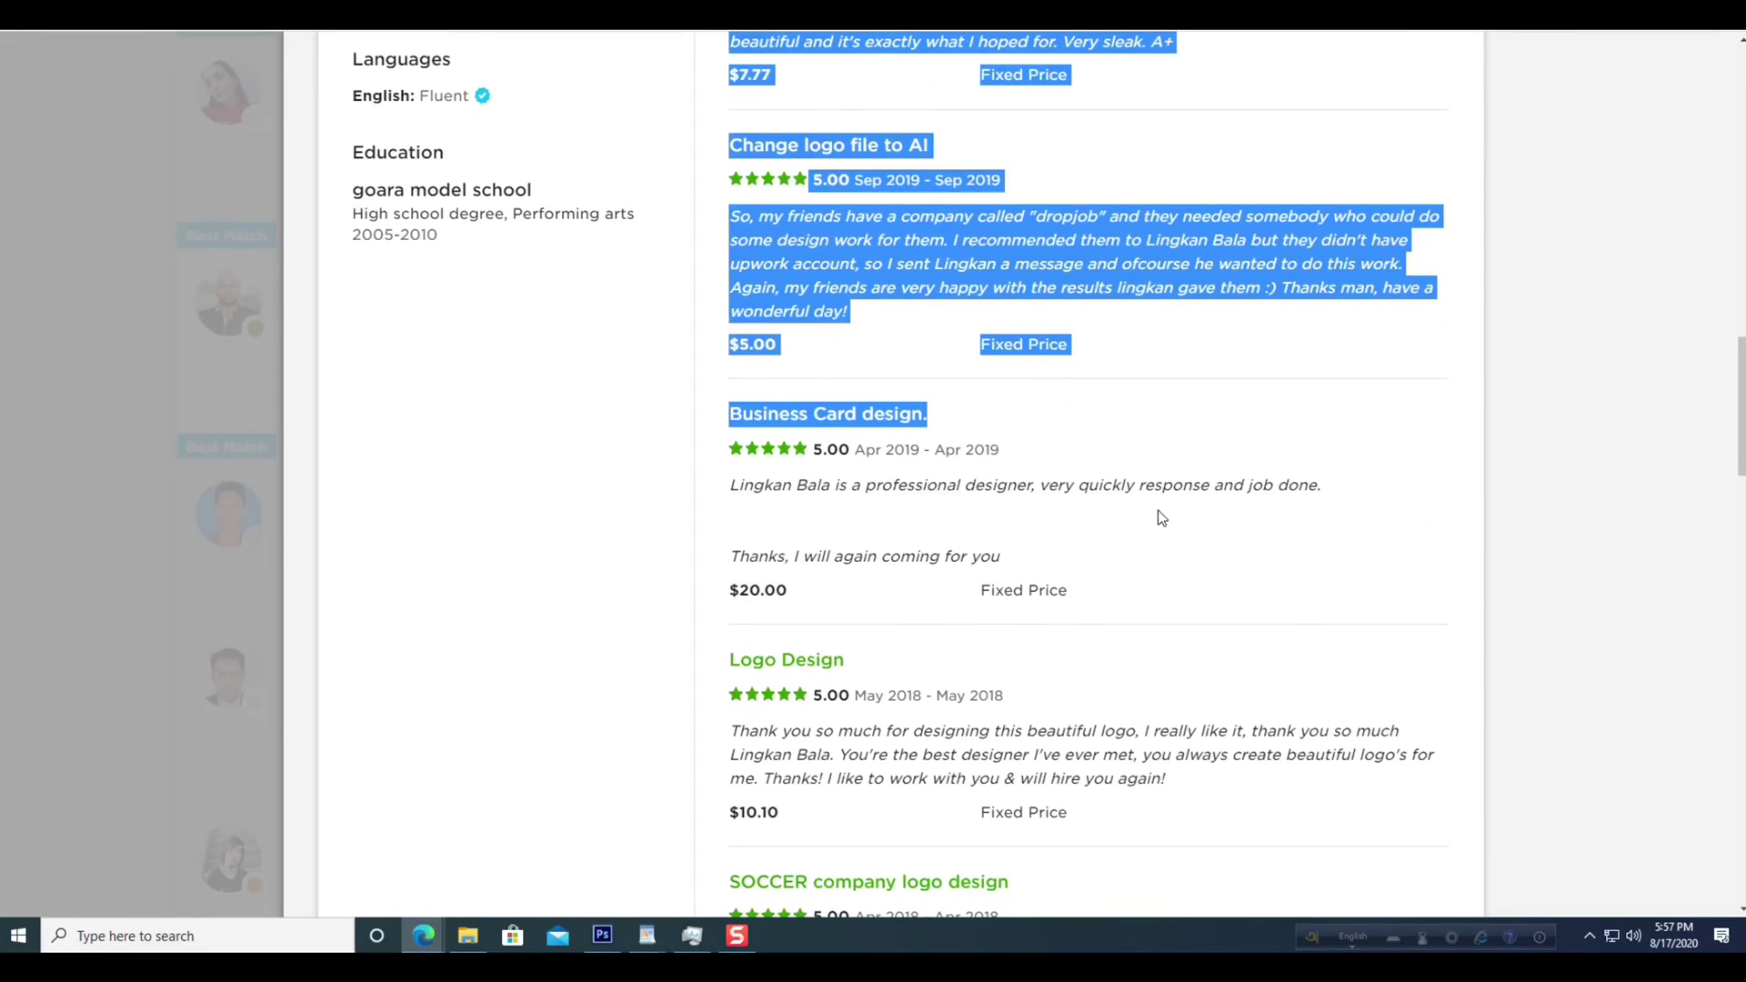
{"action": "scroll", "coordinate": [1078, 573], "scroll_direction": "down", "scroll_amount": 20}
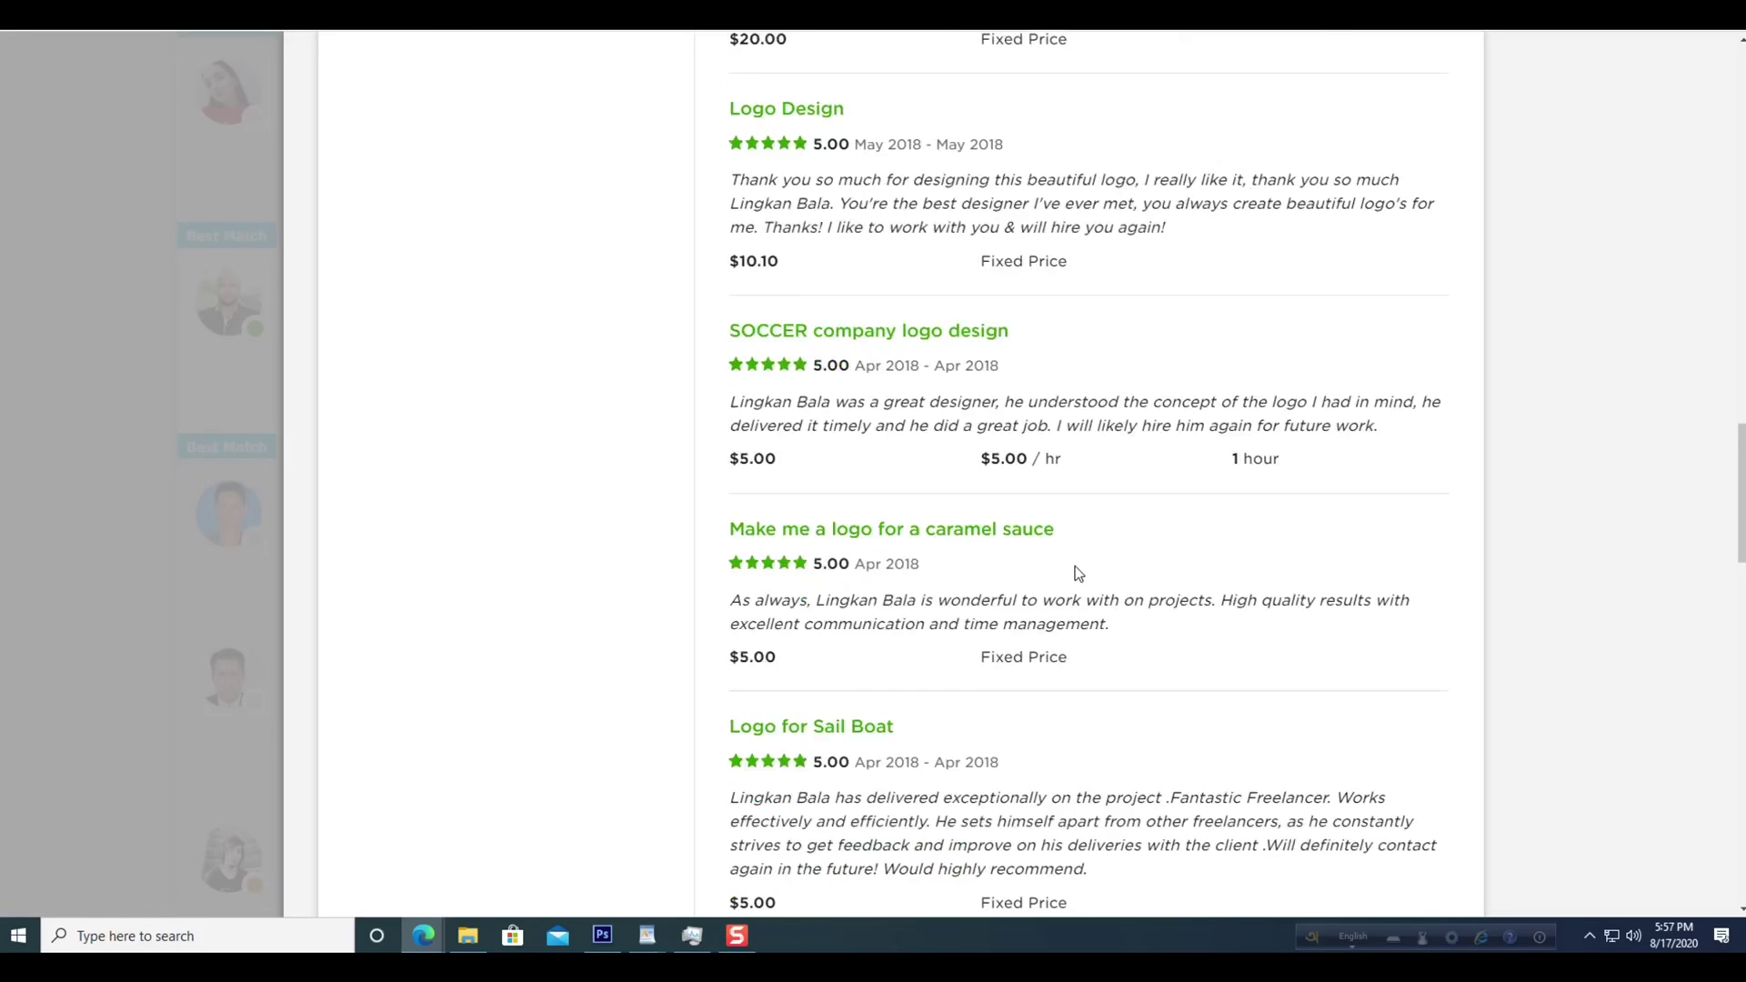
- View the second page of the applicant's portfolio and return to the proposal details
{"action": "scroll", "coordinate": [1076, 589], "scroll_direction": "up", "scroll_amount": 3}
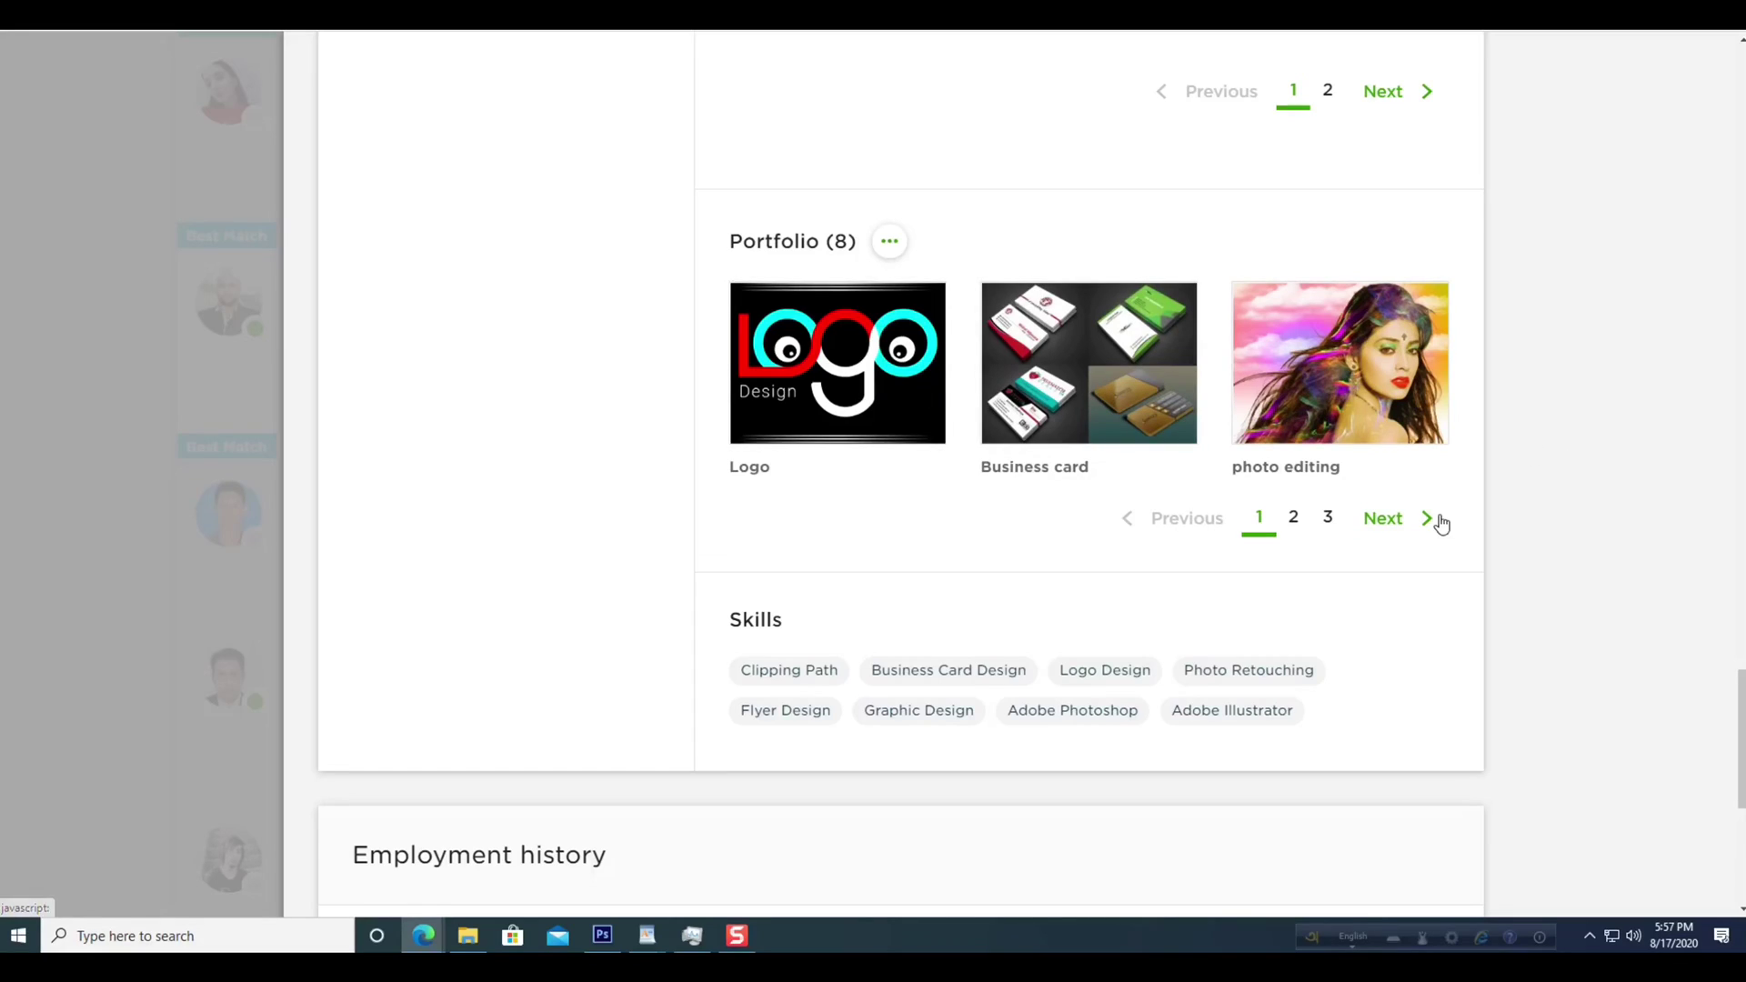
{"action": "left_click", "coordinate": [1401, 524]}
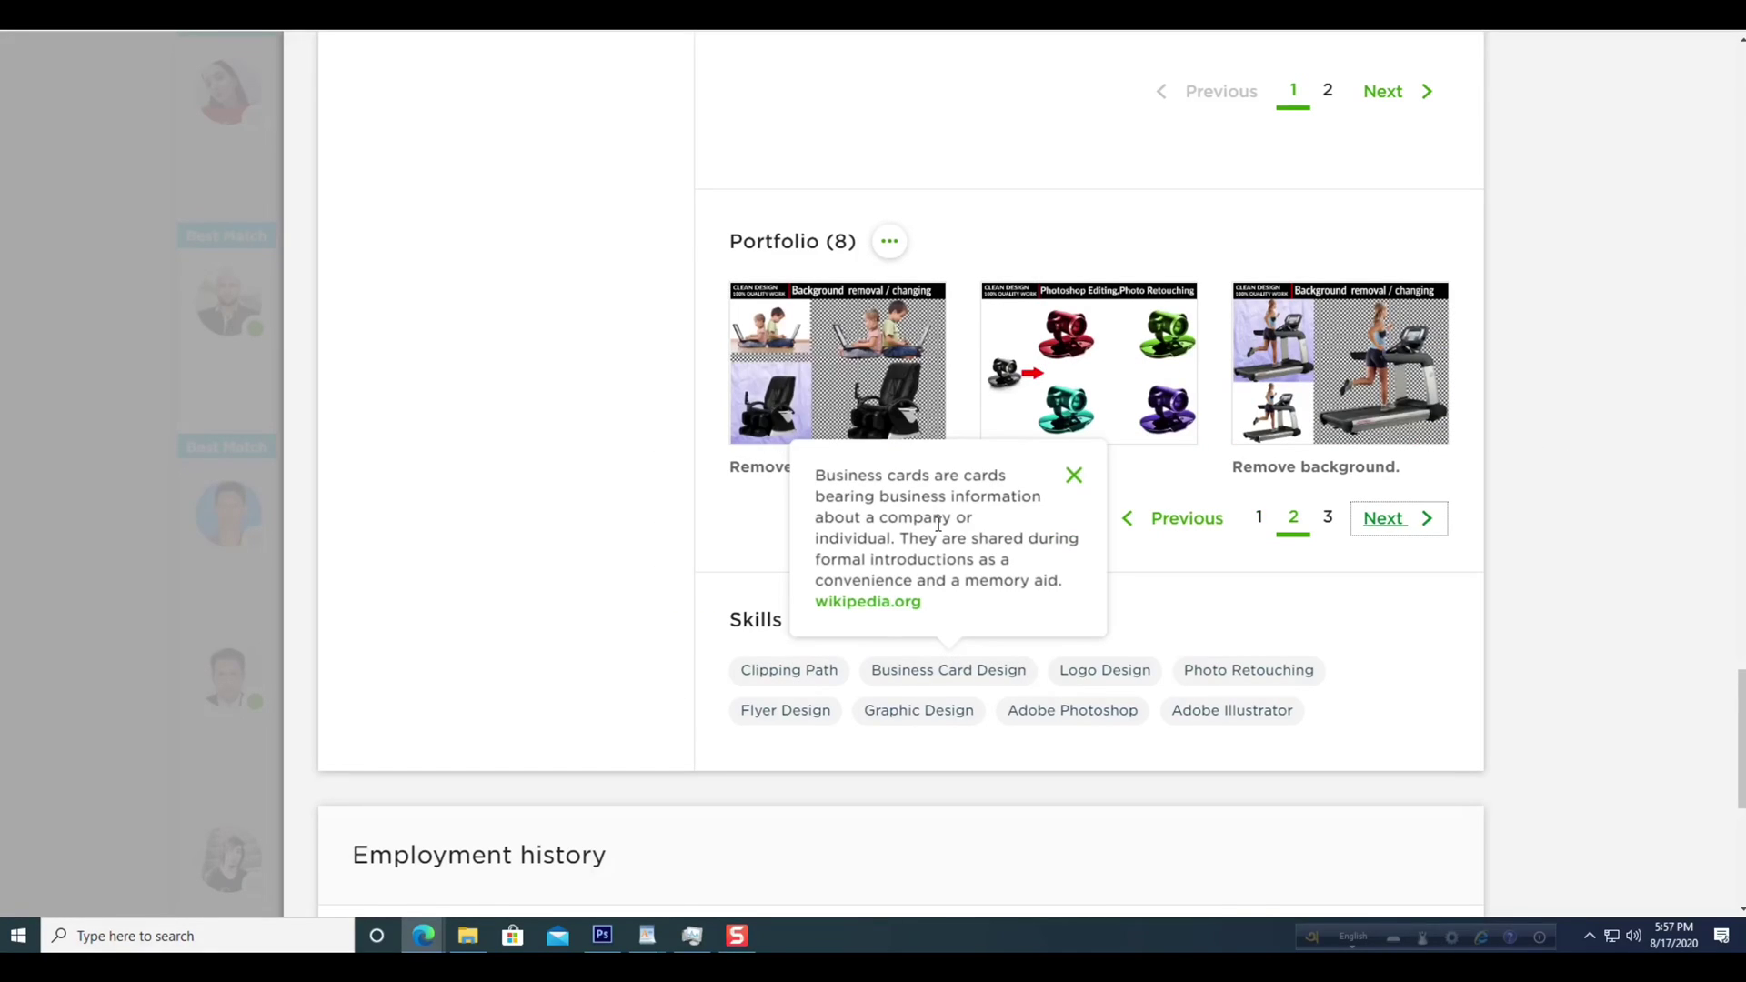
{"action": "scroll", "coordinate": [1423, 495], "scroll_direction": "up", "scroll_amount": 10}
{"action": "scroll", "coordinate": [1418, 503], "scroll_direction": "up", "scroll_amount": 15}
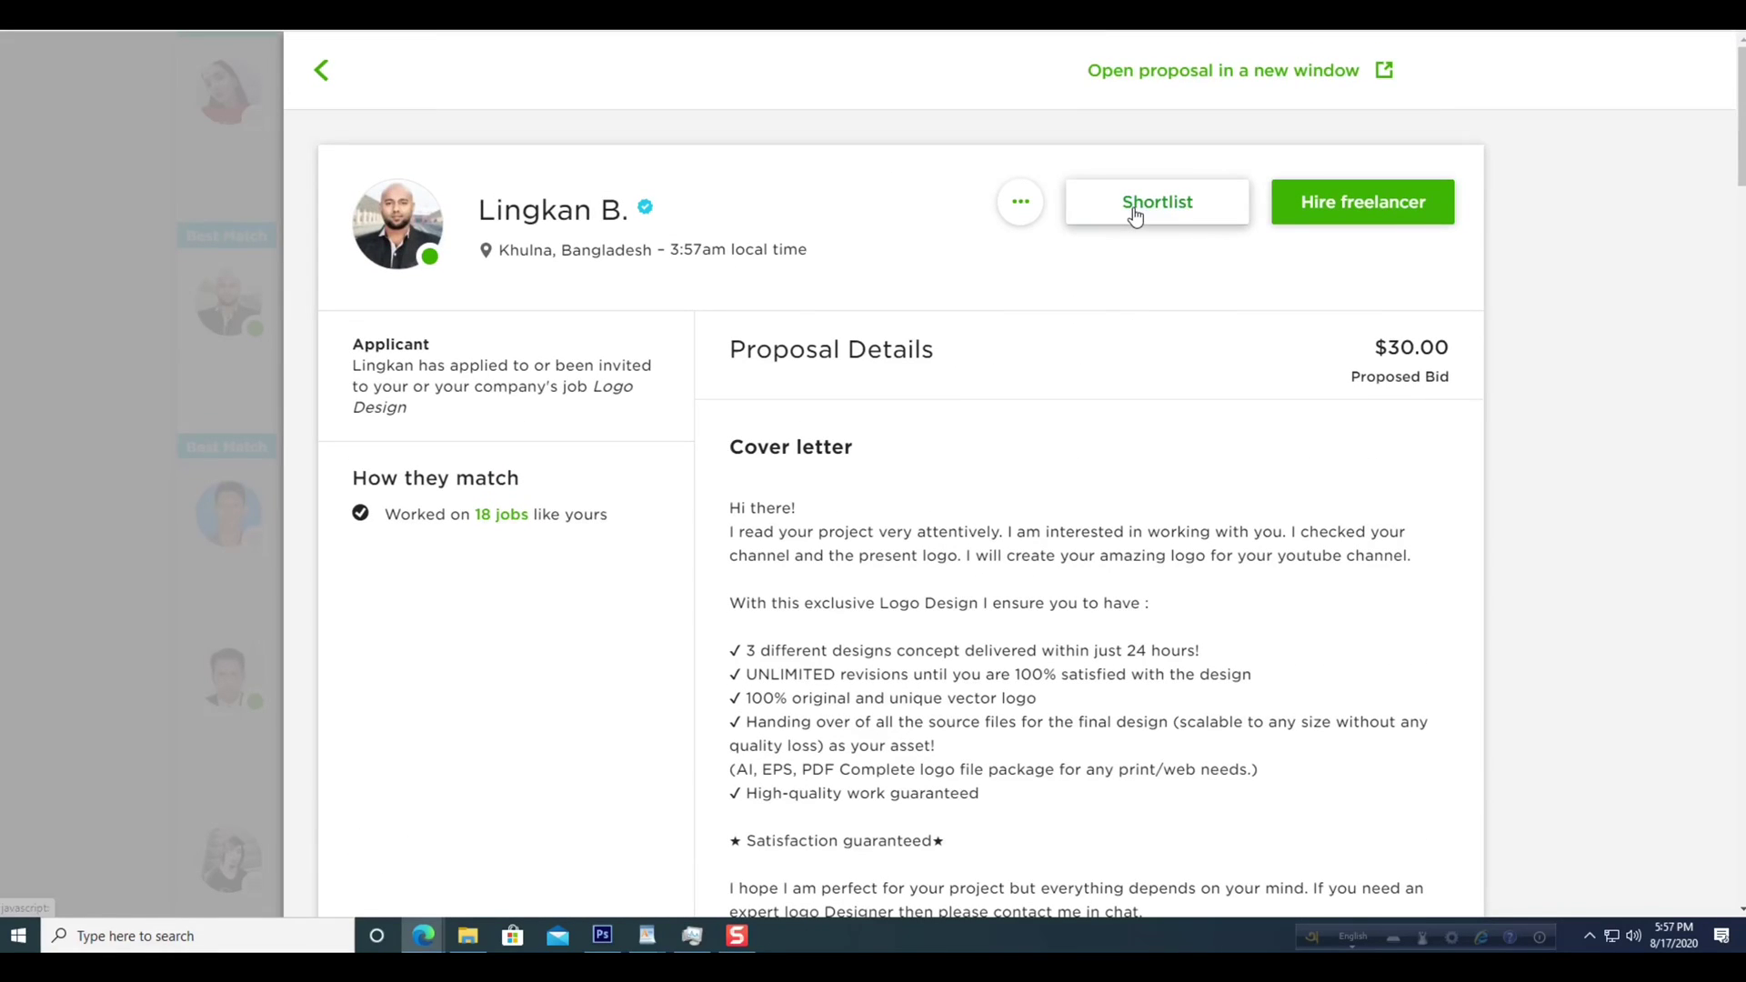
- Recheck the applicant's profile summary and relevant job reviews, ending back at the proposal header
{"action": "scroll", "coordinate": [1061, 663], "scroll_direction": "down", "scroll_amount": 20}
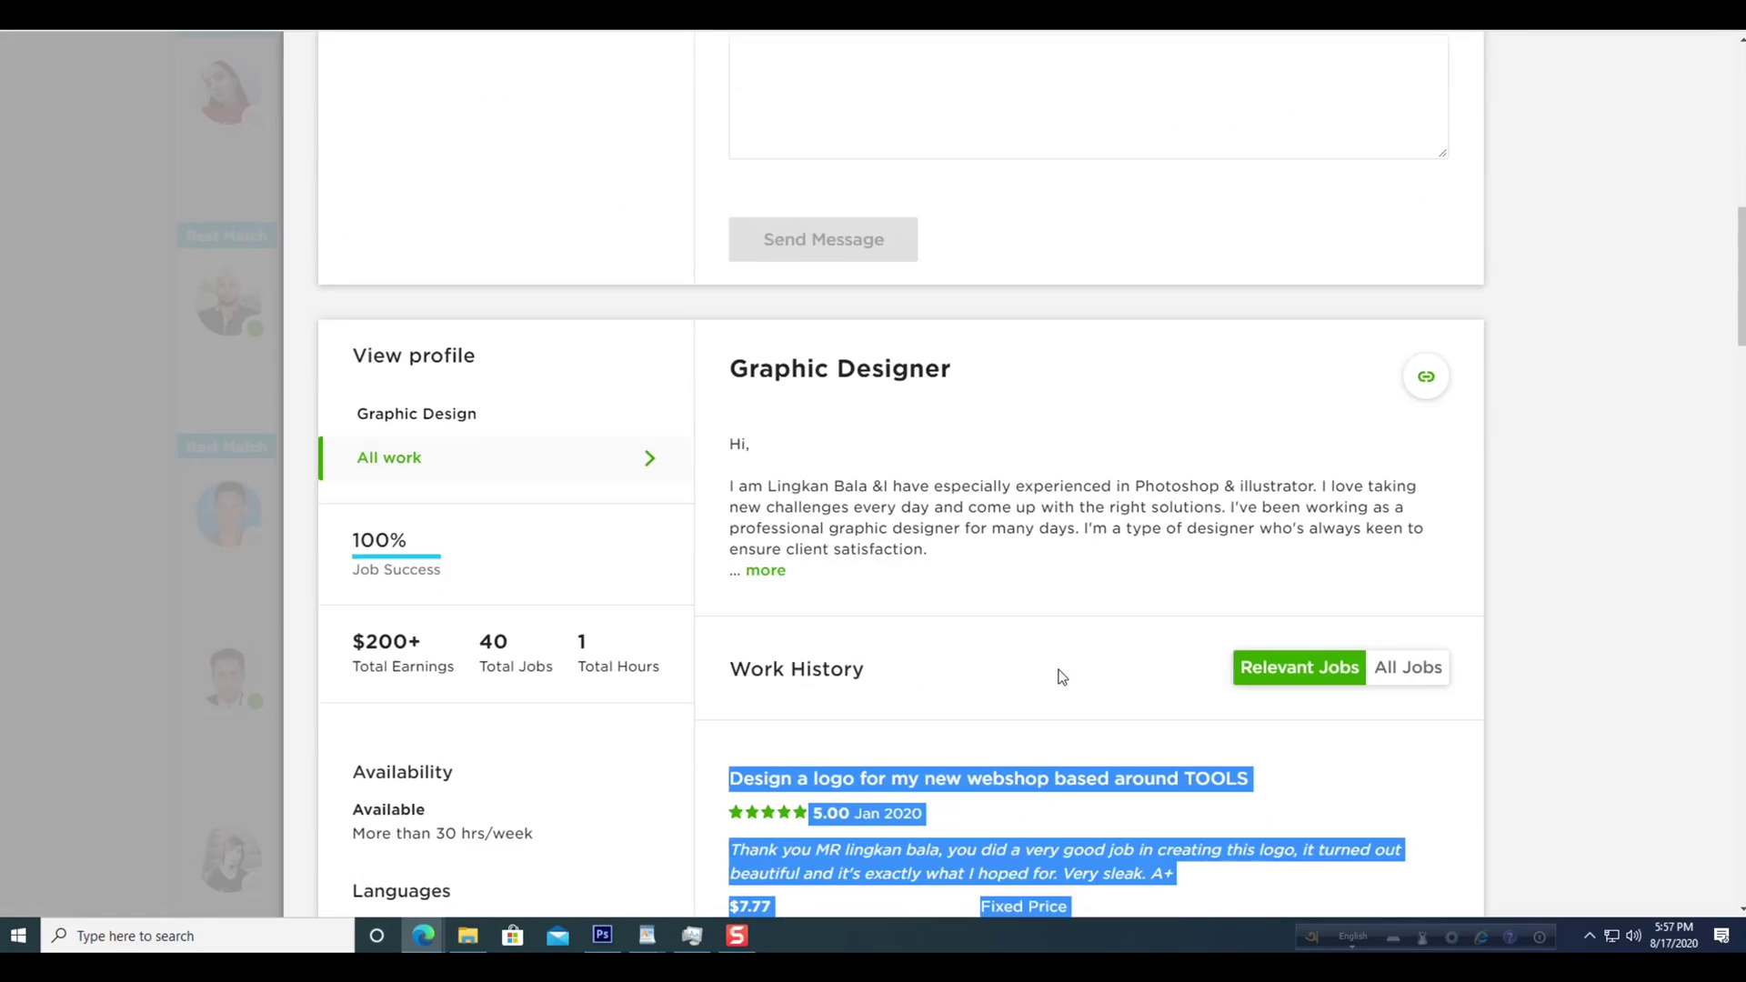
{"action": "scroll", "coordinate": [1062, 670], "scroll_direction": "up", "scroll_amount": 6}
{"action": "scroll", "coordinate": [1060, 663], "scroll_direction": "down", "scroll_amount": 5}
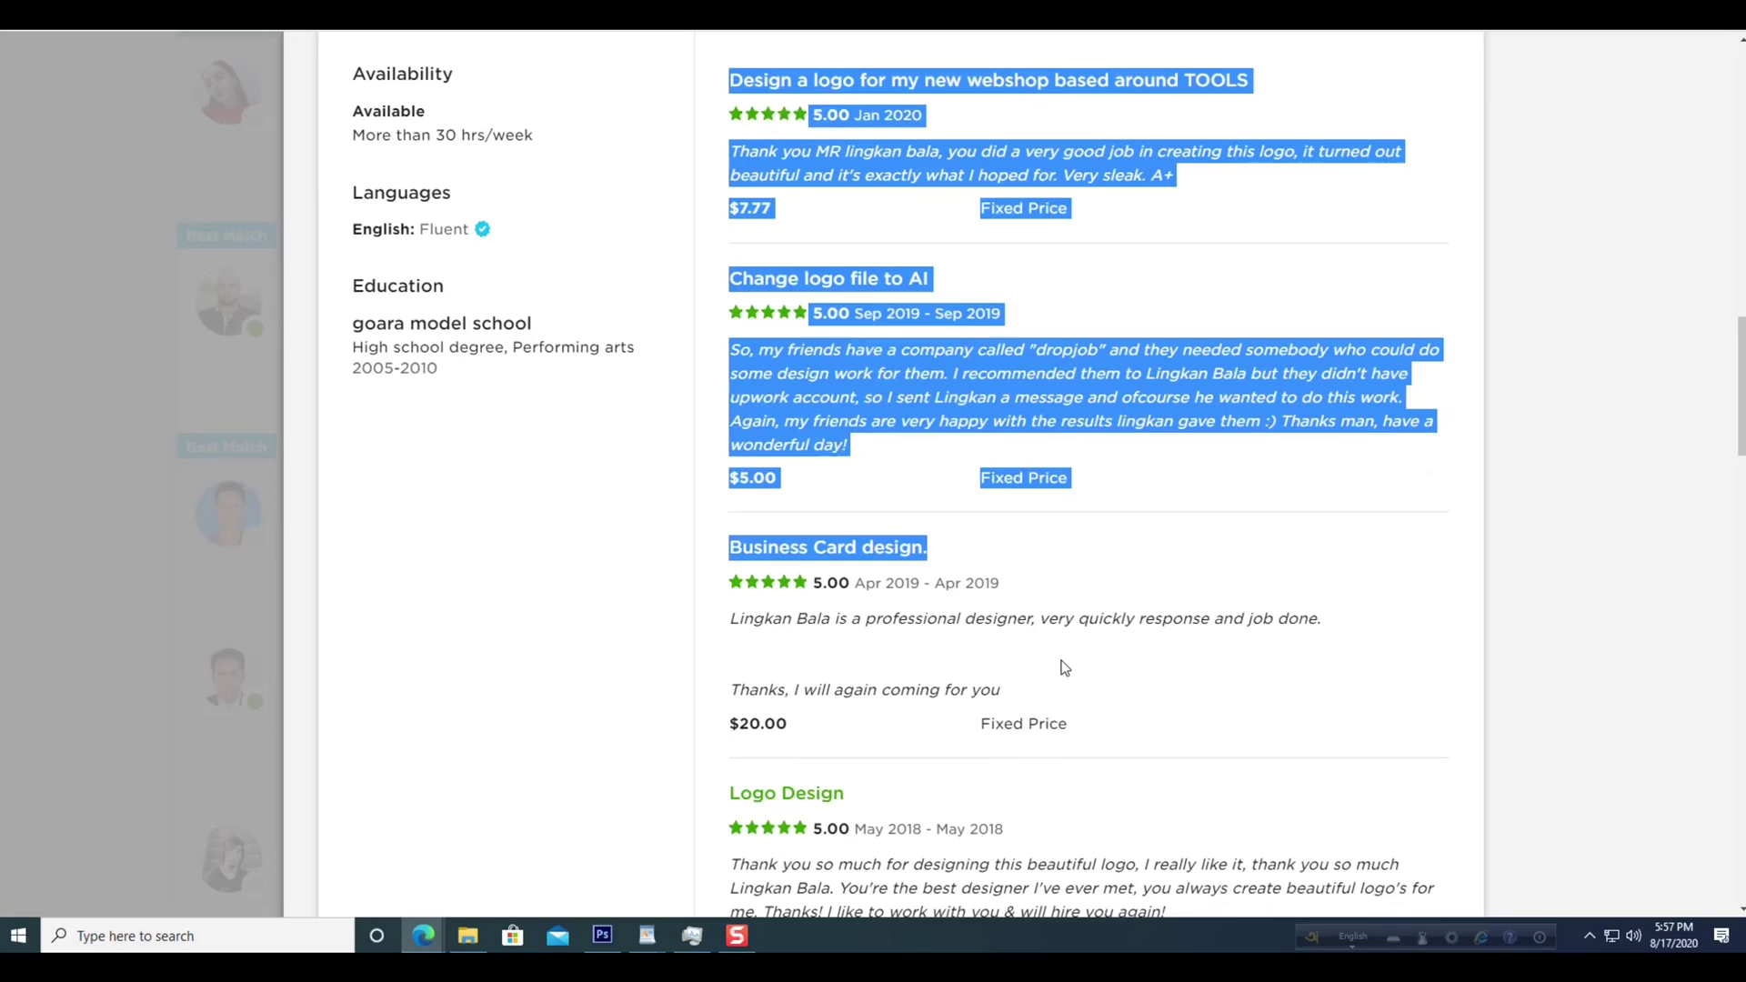
{"action": "scroll", "coordinate": [1064, 663], "scroll_direction": "up", "scroll_amount": 12}
{"action": "scroll", "coordinate": [1088, 651], "scroll_direction": "up", "scroll_amount": 3}
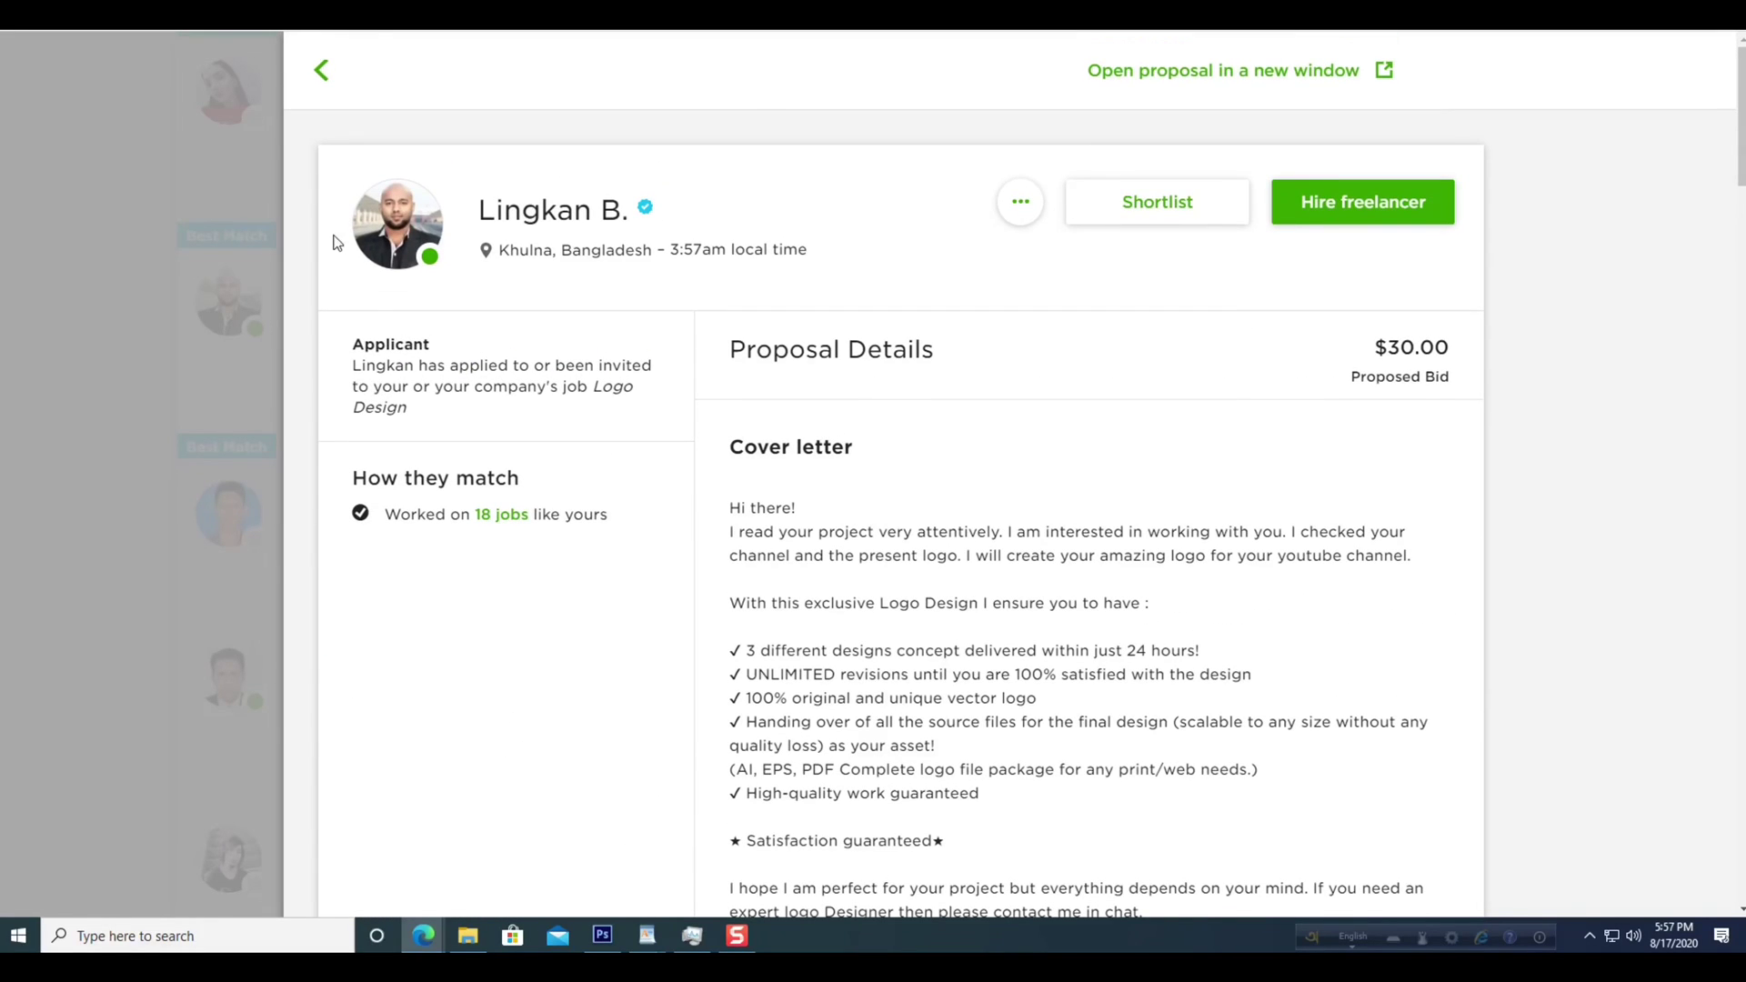